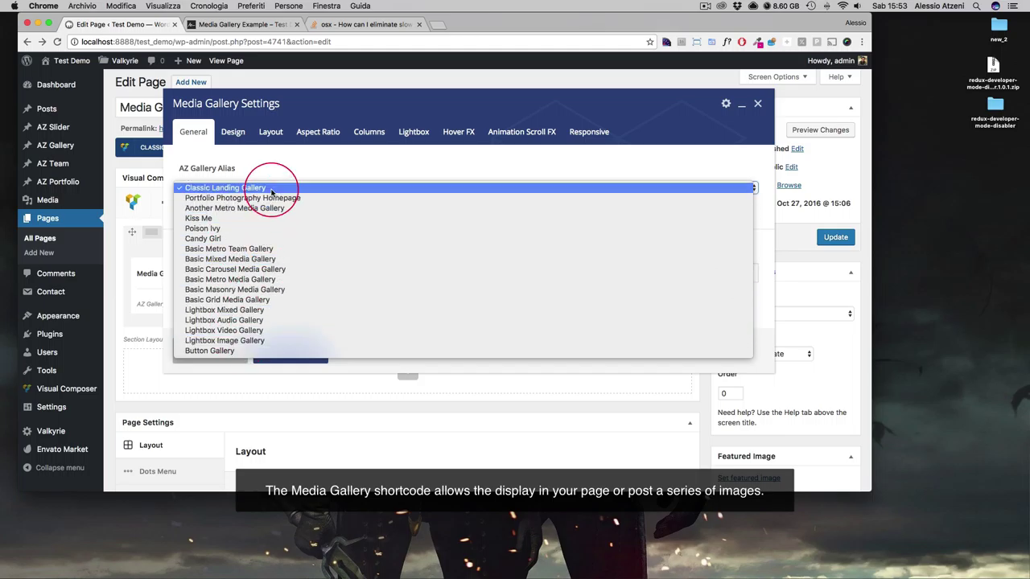
Save the Media Gallery settings with the Classic Landing Gallery alias, update the page, and close the unrelated Stack Overflow tab.
left_click(293, 341)
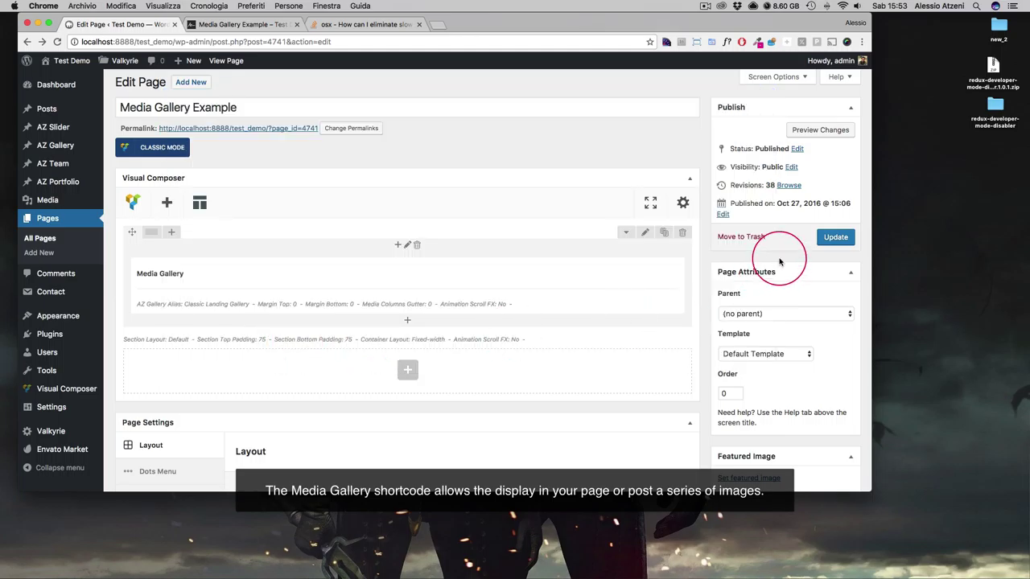
left_click(837, 238)
left_click(418, 24)
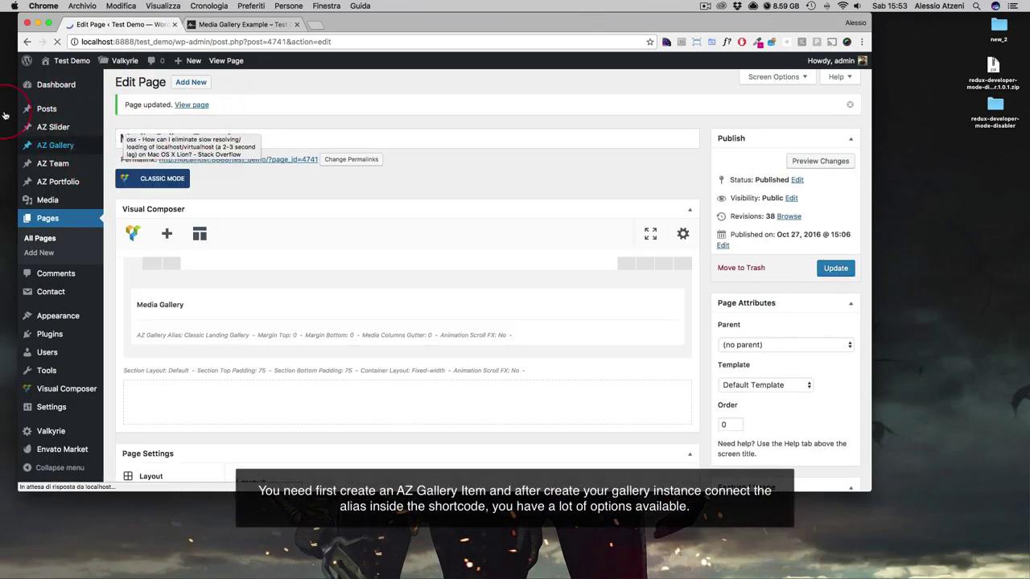
Open a new AZ Gallery item in a separate browser tab and title it Example Gallery.
mouse_move(61, 146)
right_click(114, 149)
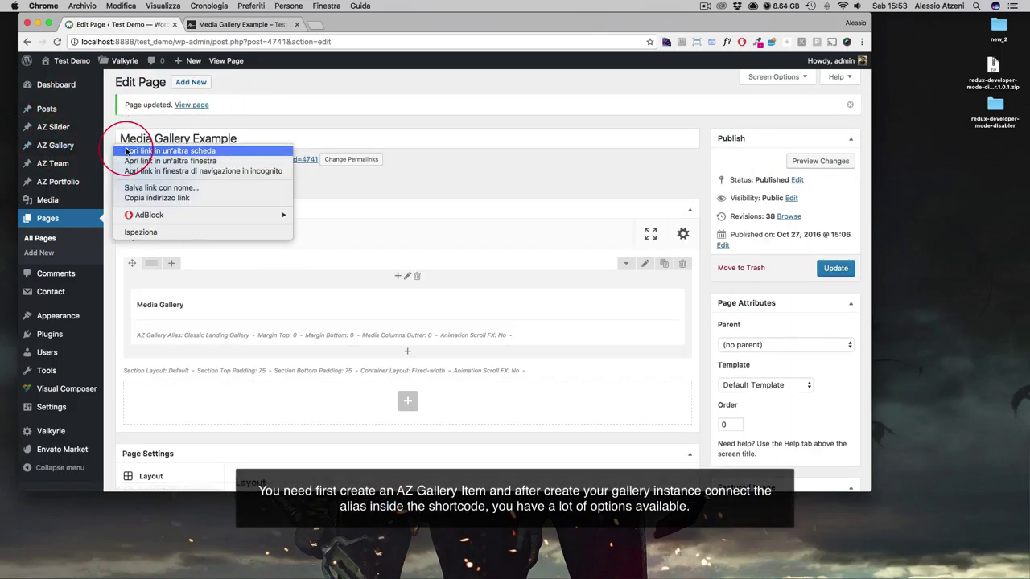
left_click(157, 147)
left_click(201, 25)
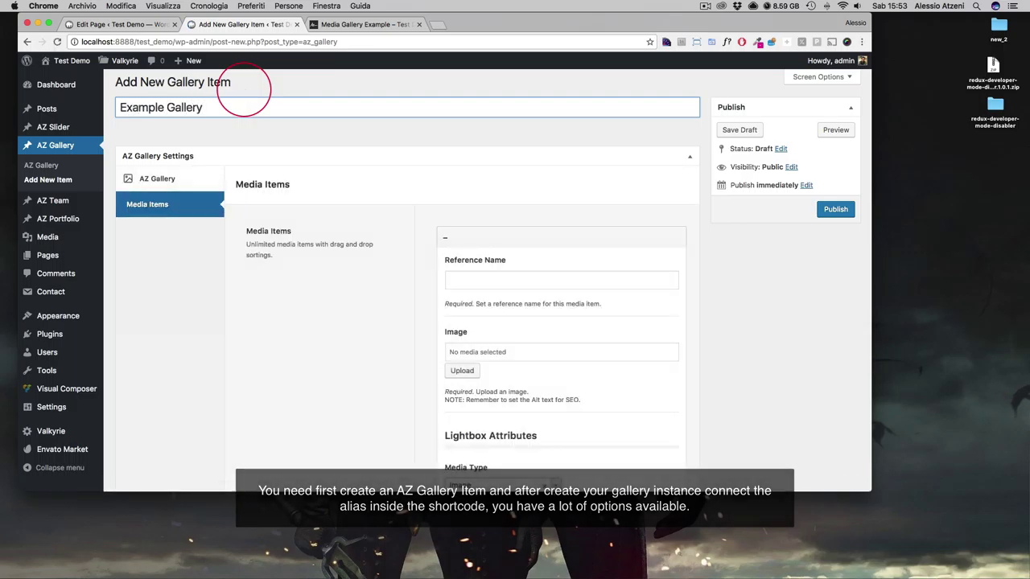
Examine the media item's Lightbox Attributes, including the Media Type options, and its Metro Style Attributes.
scroll(501, 211, "down", 5)
scroll(531, 207, "down", 5)
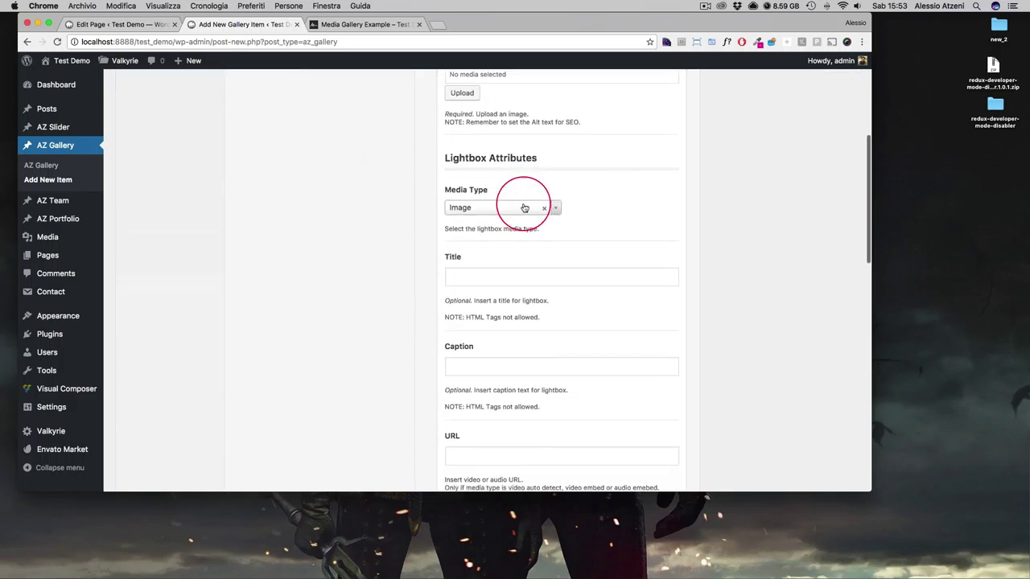
left_click(520, 197)
left_click(635, 202)
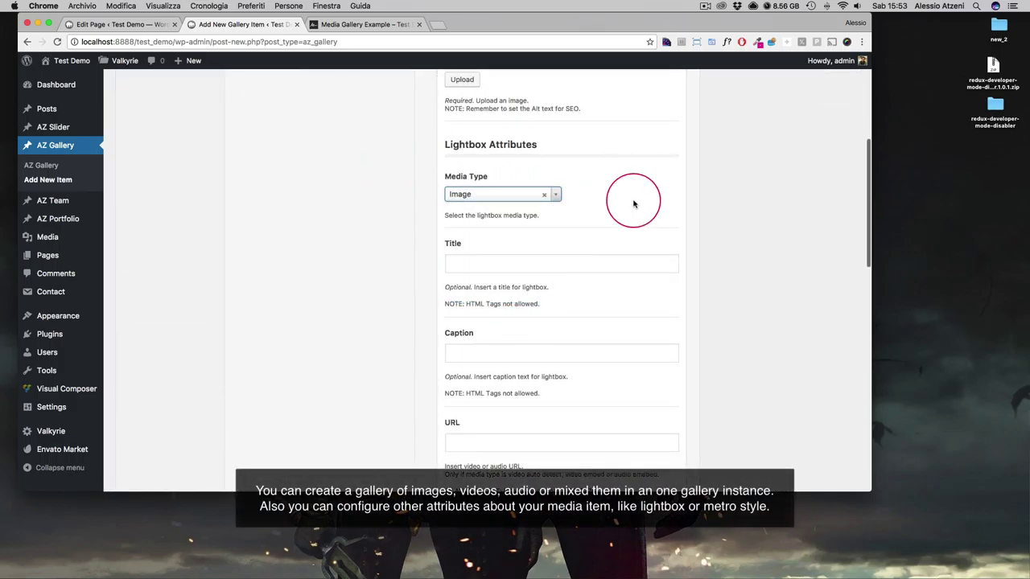
scroll(627, 199, "down", 13)
scroll(611, 196, "down", 7)
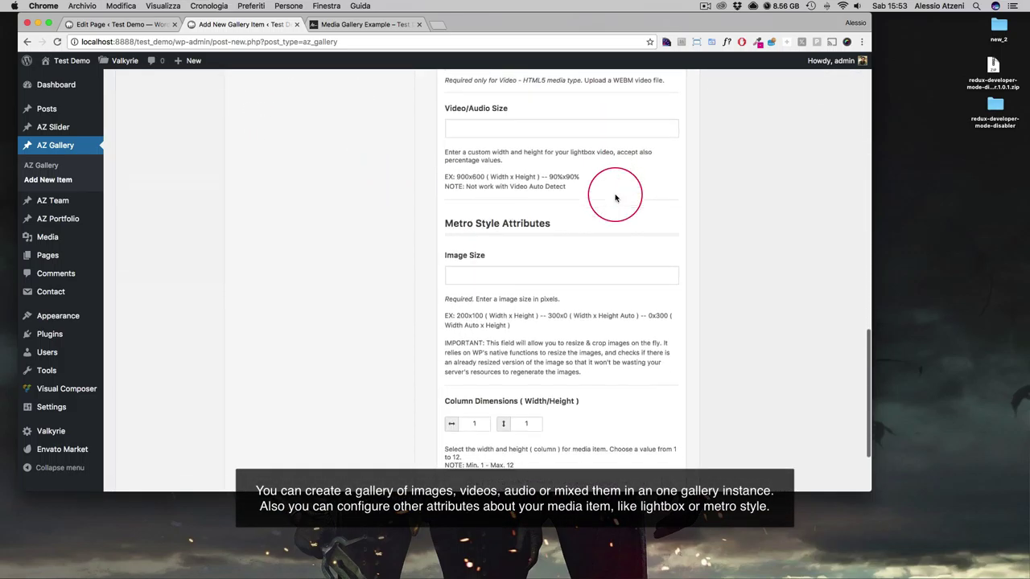
scroll(609, 196, "up", 12)
scroll(563, 193, "up", 15)
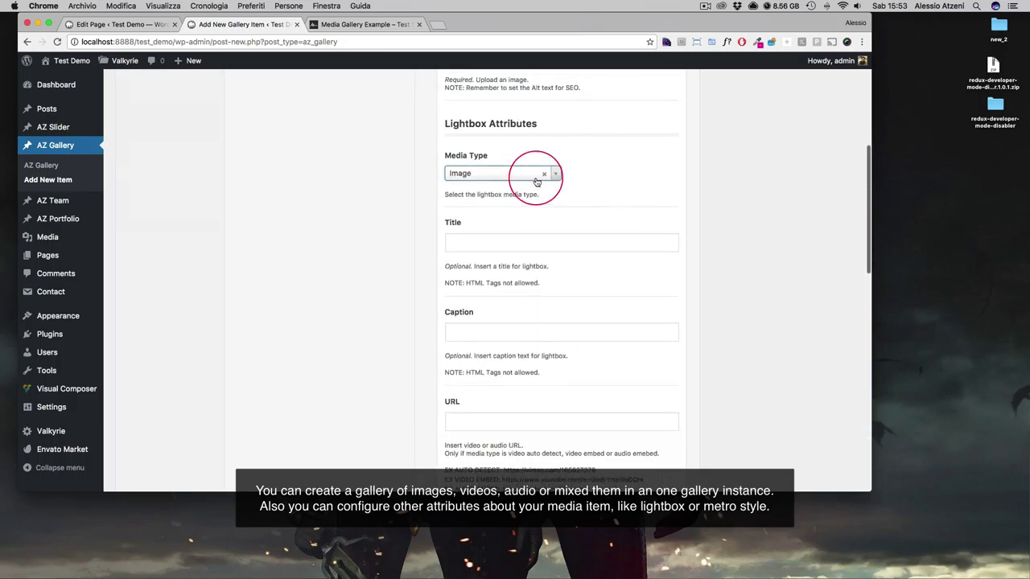
Name the first media item 01 - Image, assign it maintenance.jpg from the media library, and collapse it.
left_click(488, 274)
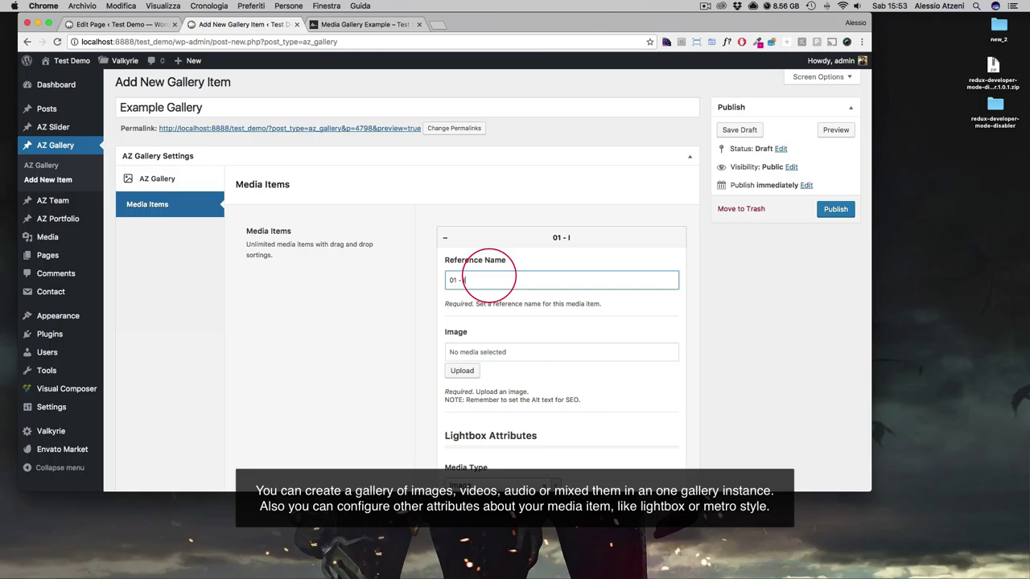
left_click(476, 373)
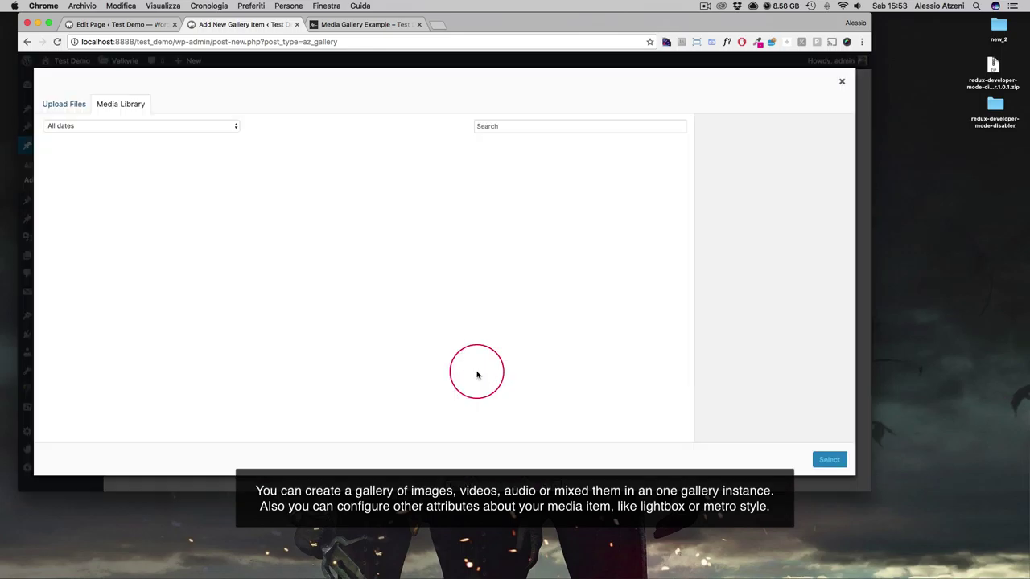
left_click(81, 173)
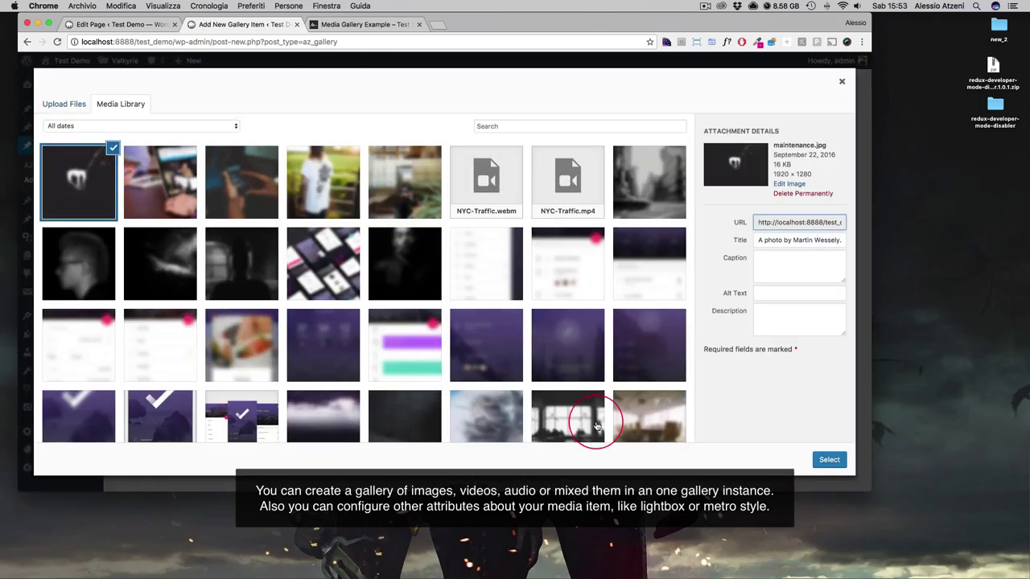
left_click(830, 460)
scroll(563, 241, "down", 2)
scroll(587, 129, "up", 2)
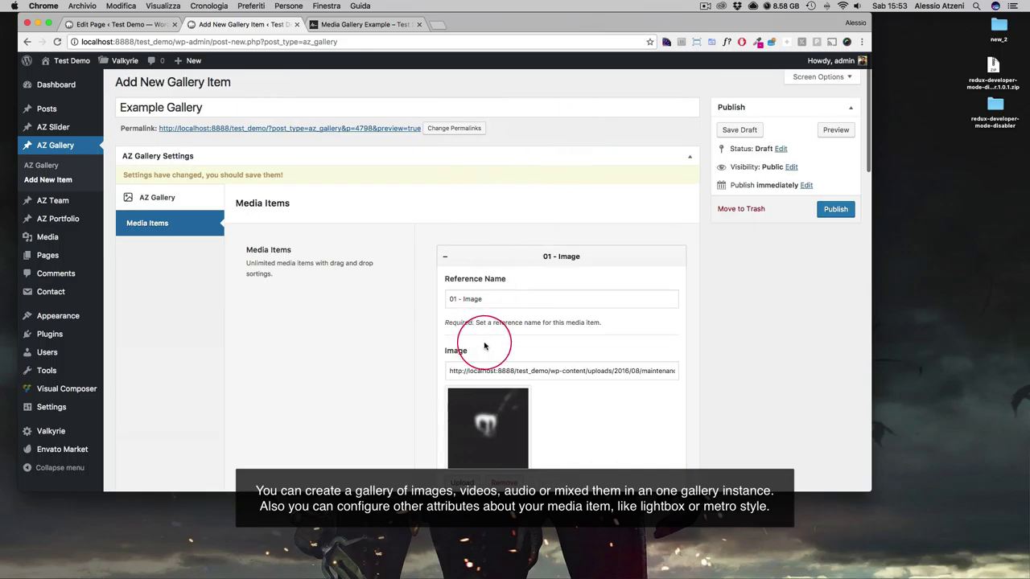
left_click(564, 258)
Add a second media item named 02 - Image using the laptop-and-phone photo, second in the media library.
left_click(673, 281)
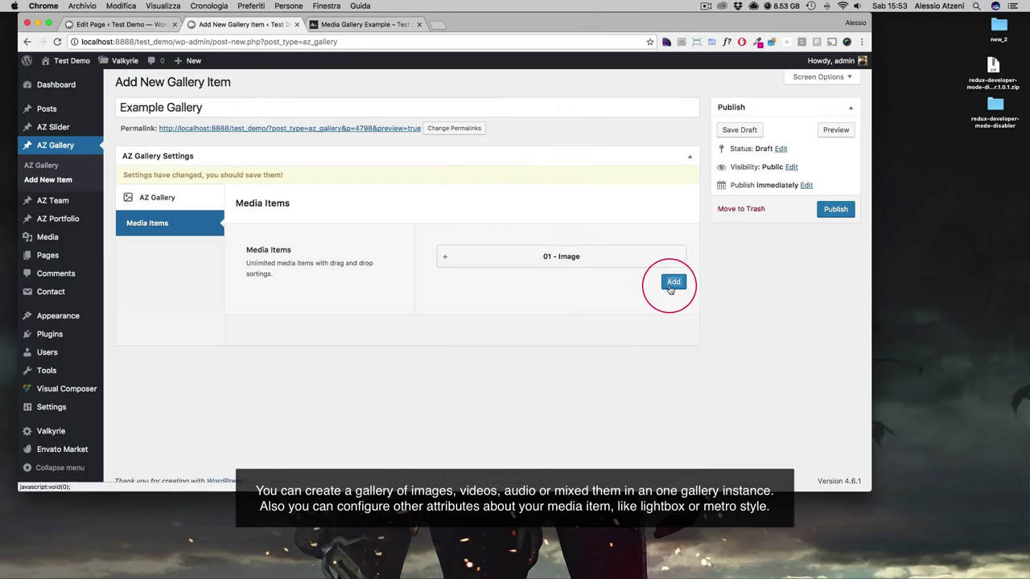
left_click(516, 330)
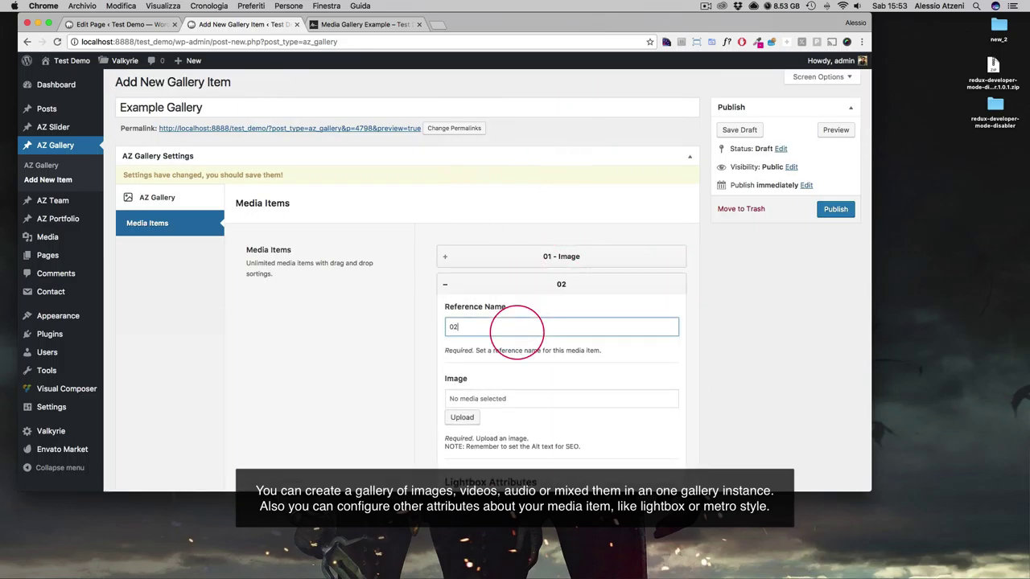
left_click(462, 416)
left_click(181, 197)
left_click(829, 460)
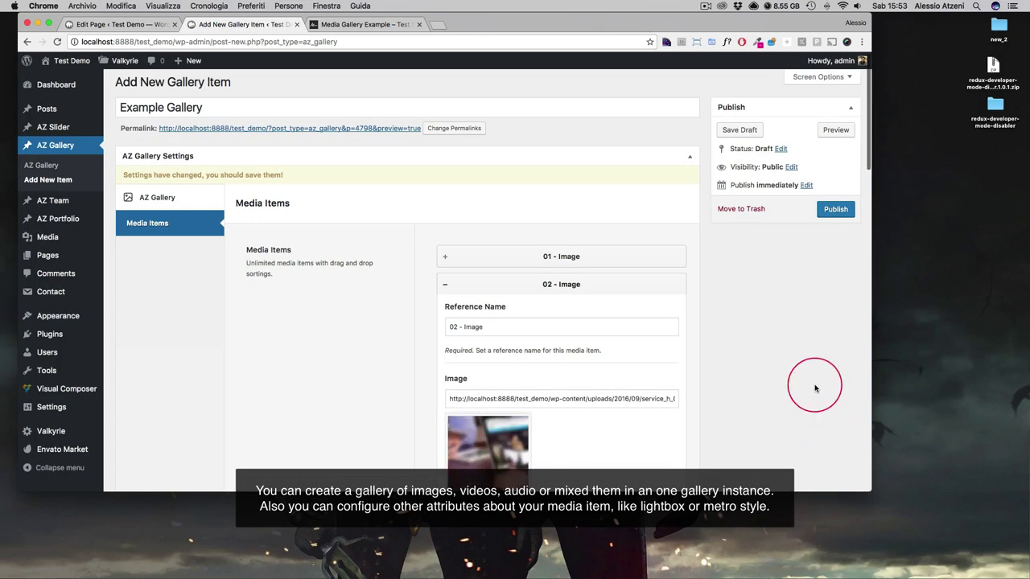
Add a third media item named 03 - Image with service_h.jpg from the media library, and collapse it.
scroll(816, 378, "down", 10)
scroll(655, 396, "down", 10)
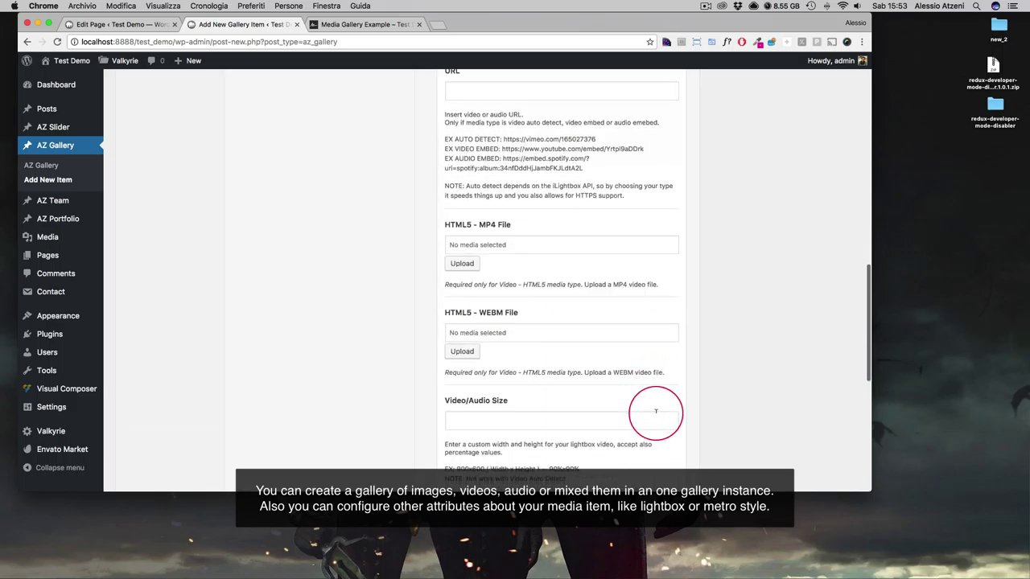
left_click(674, 423)
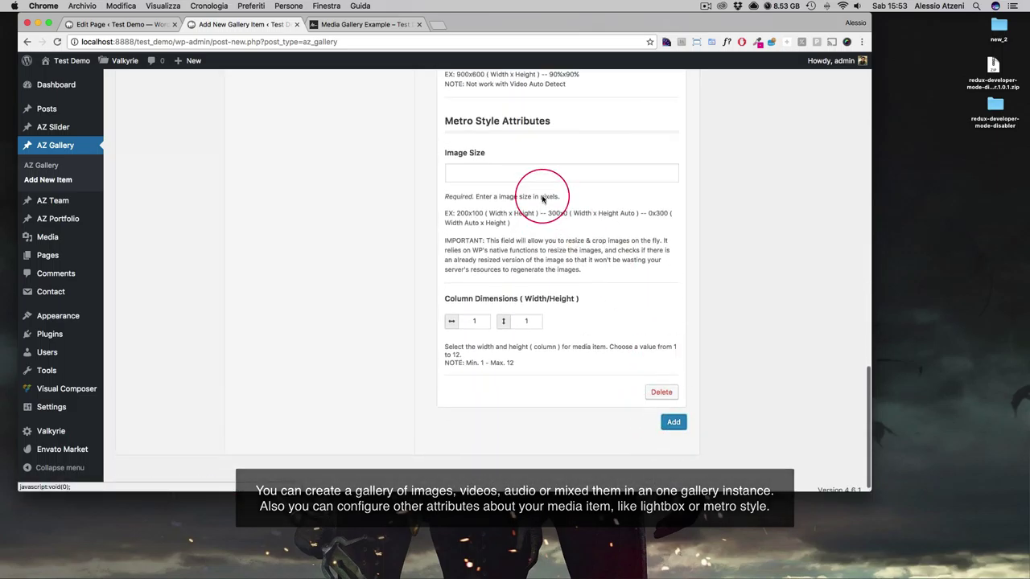
left_click(535, 344)
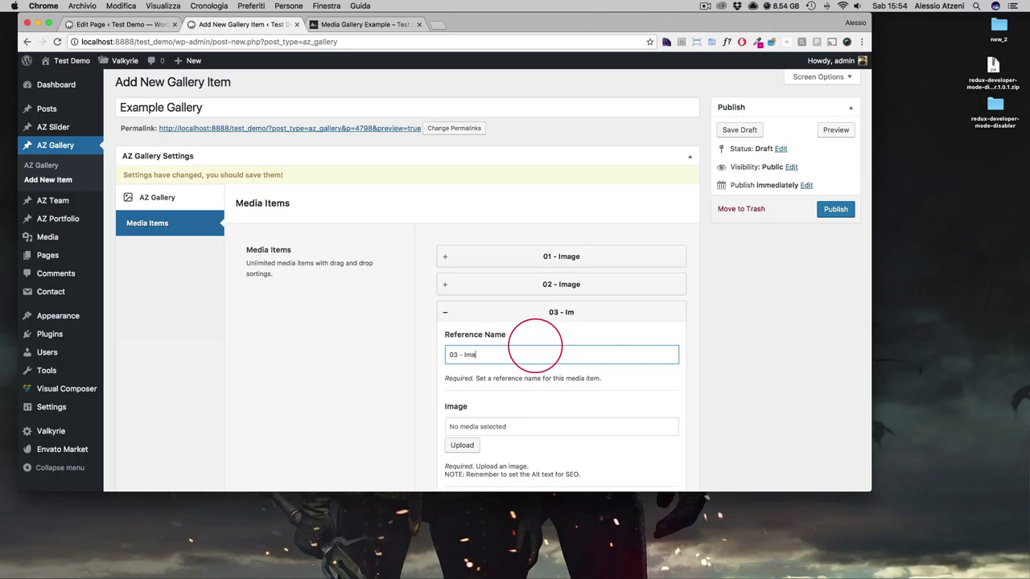
left_click(465, 446)
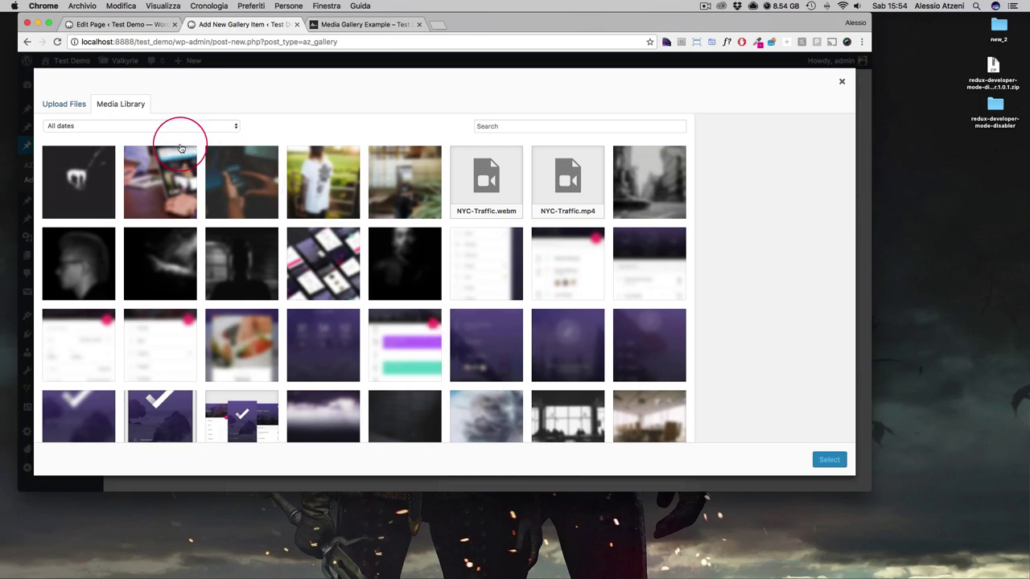
left_click(271, 186)
left_click(830, 460)
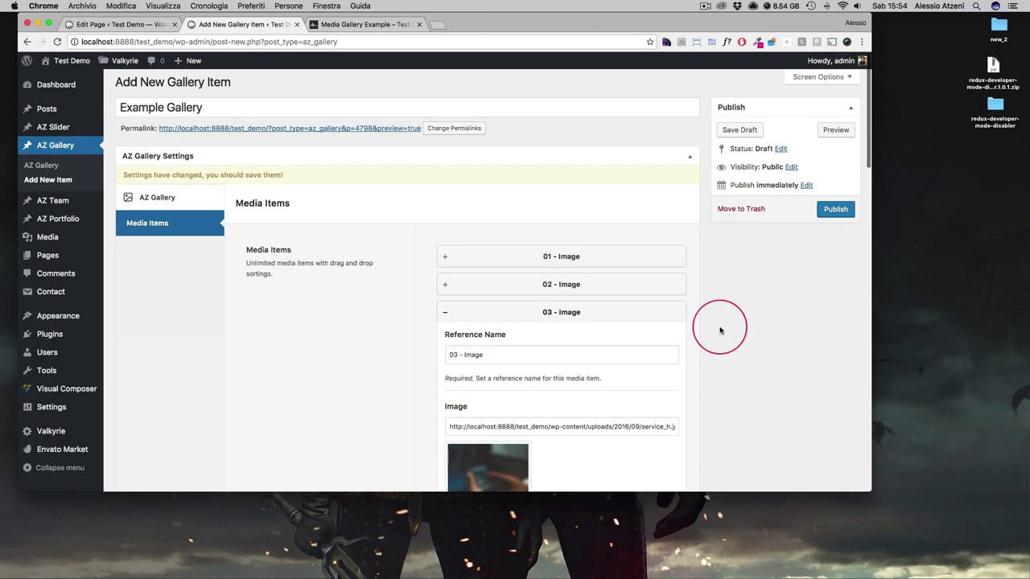
left_click(605, 307)
Add a fourth media item named 04 - Image with vCard.jpg from the media library, and collapse it.
left_click(673, 338)
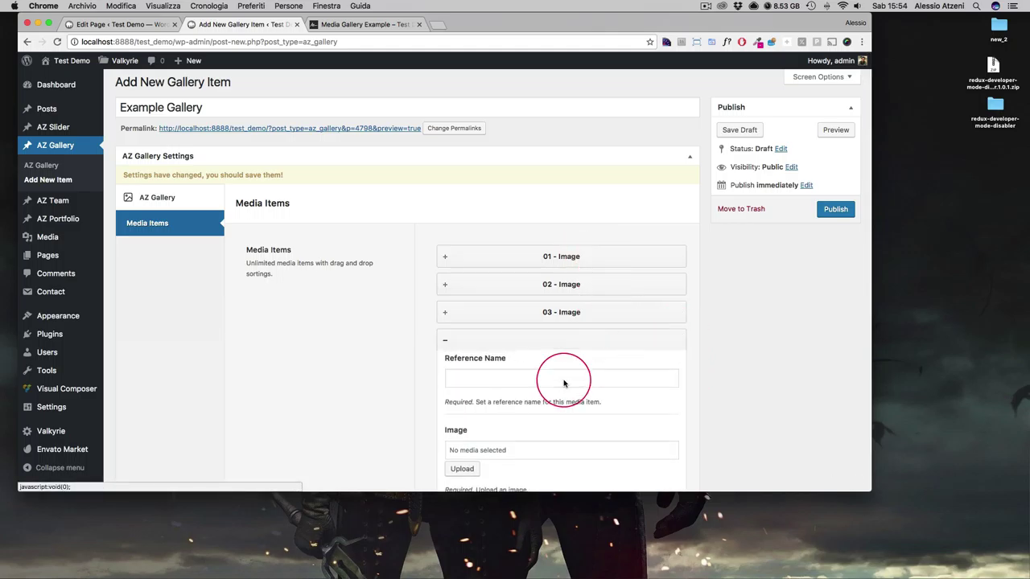
left_click(514, 384)
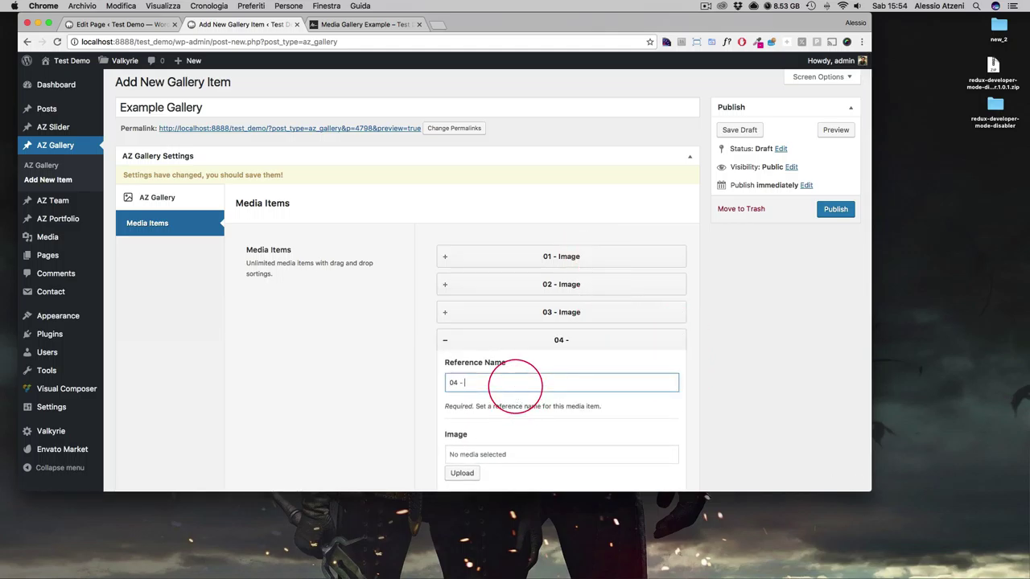
type("04 - Image")
left_click(462, 473)
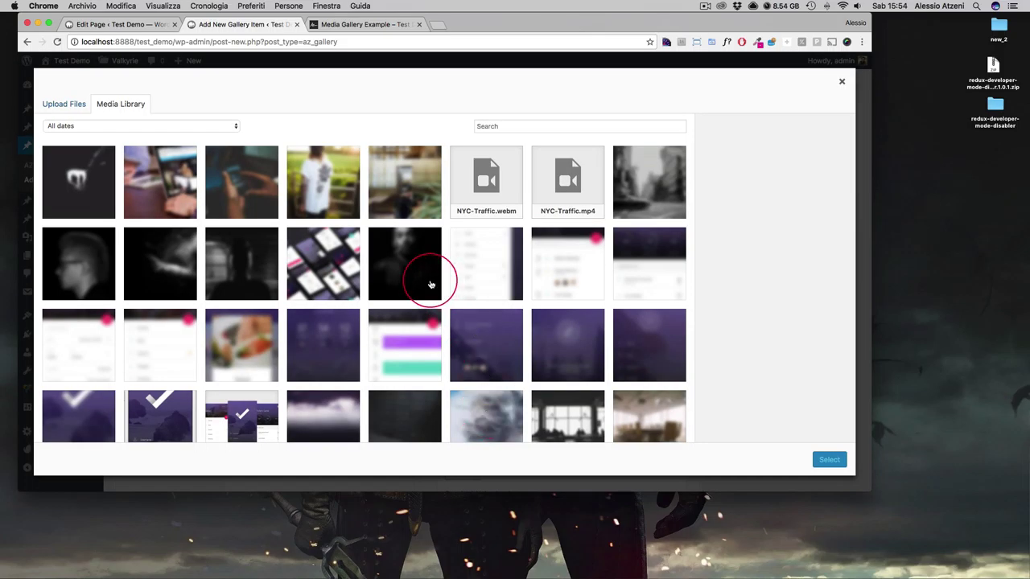
left_click(328, 198)
left_click(752, 431)
left_click(844, 463)
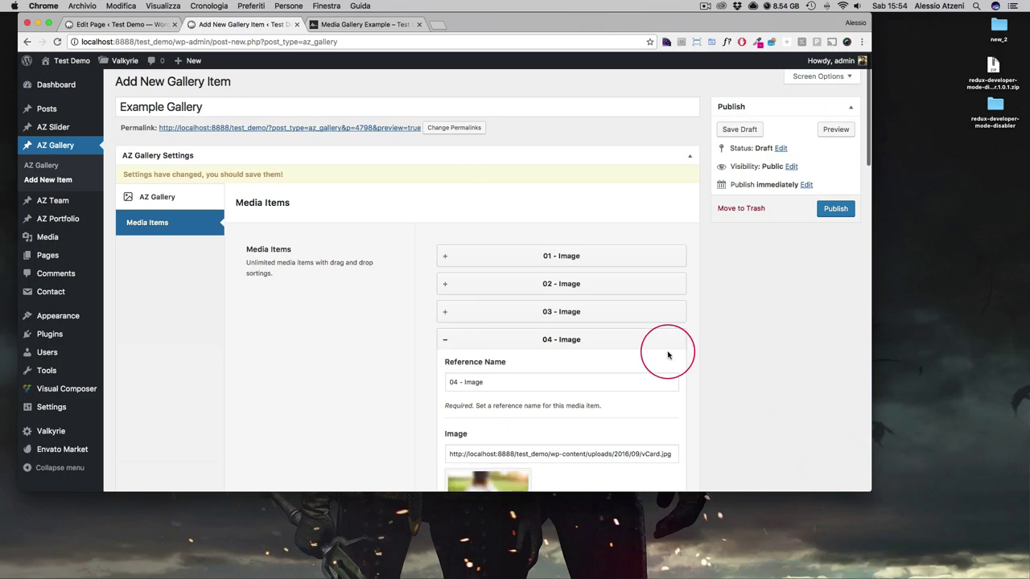
left_click(580, 342)
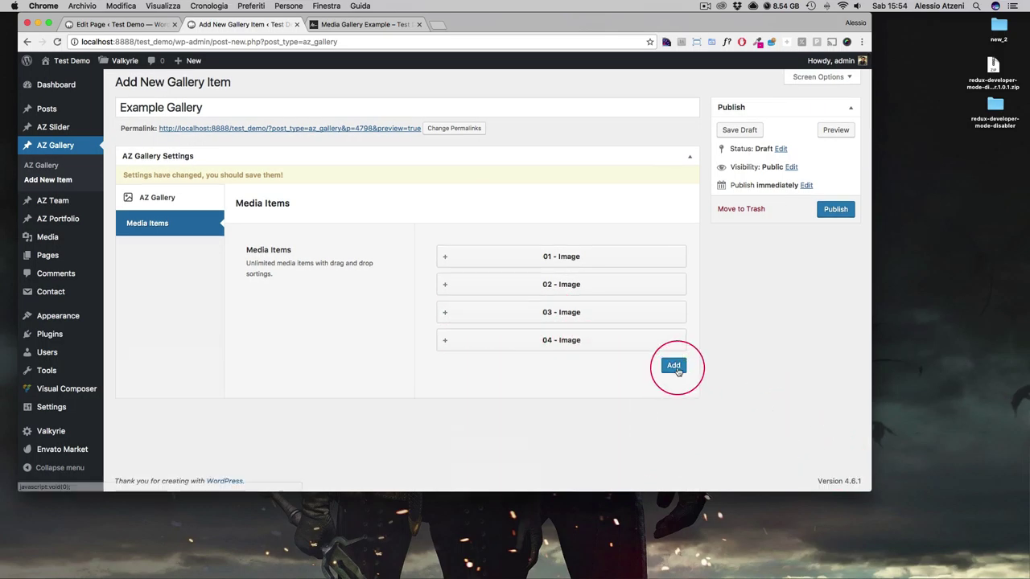
Add a fifth media item named 05 - Image with the fifth picture in the media library, and collapse it.
left_click(671, 366)
left_click(552, 405)
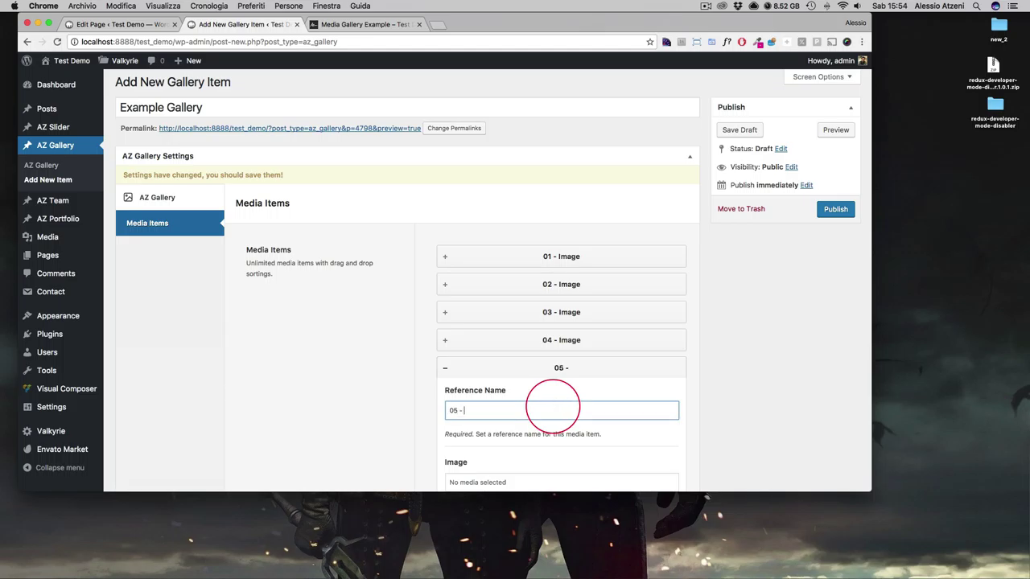
type("05 - Image")
scroll(603, 398, "down", 3)
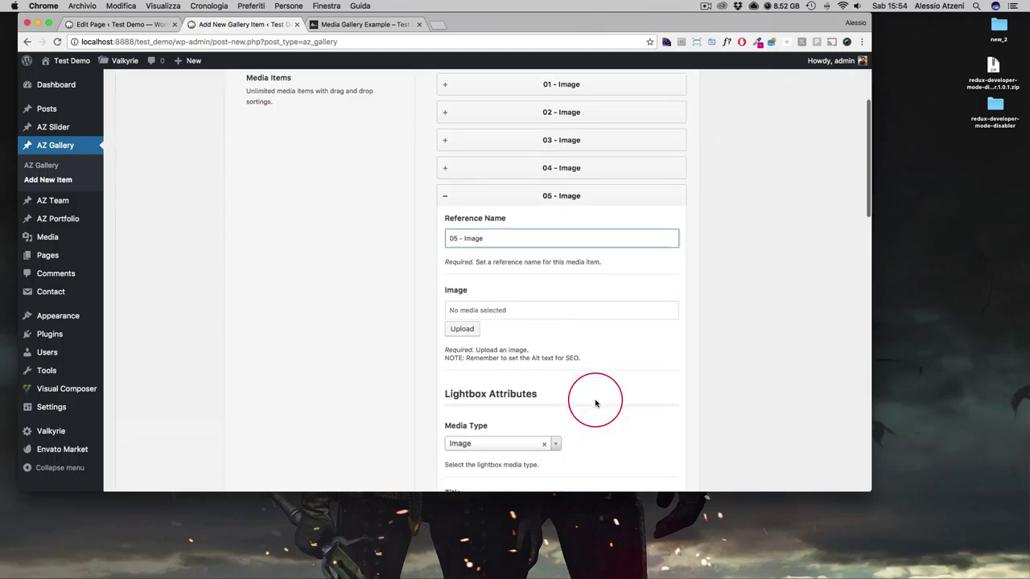
left_click(462, 330)
left_click(655, 207)
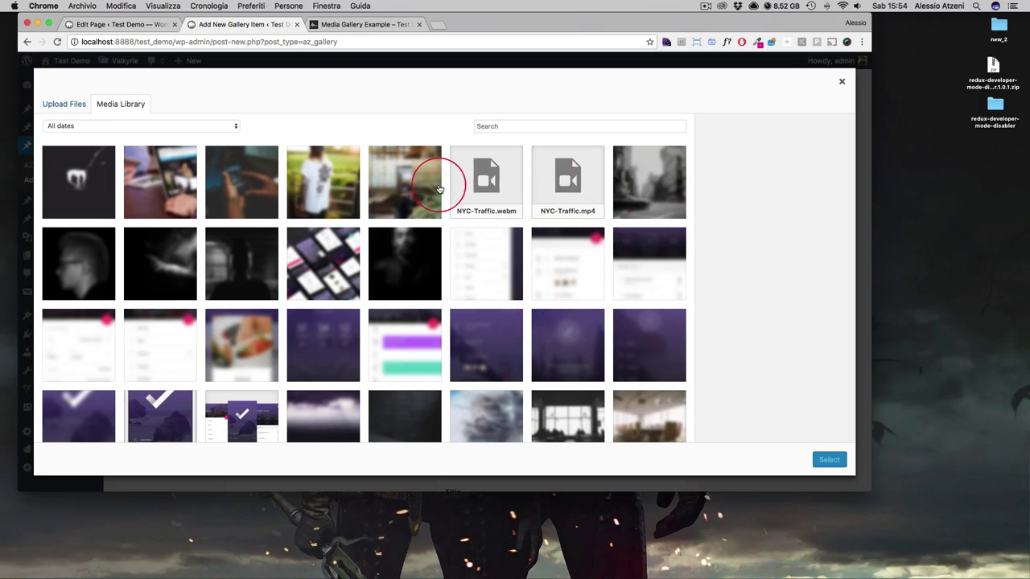
left_click(439, 189)
left_click(829, 459)
scroll(471, 150, "down", 5)
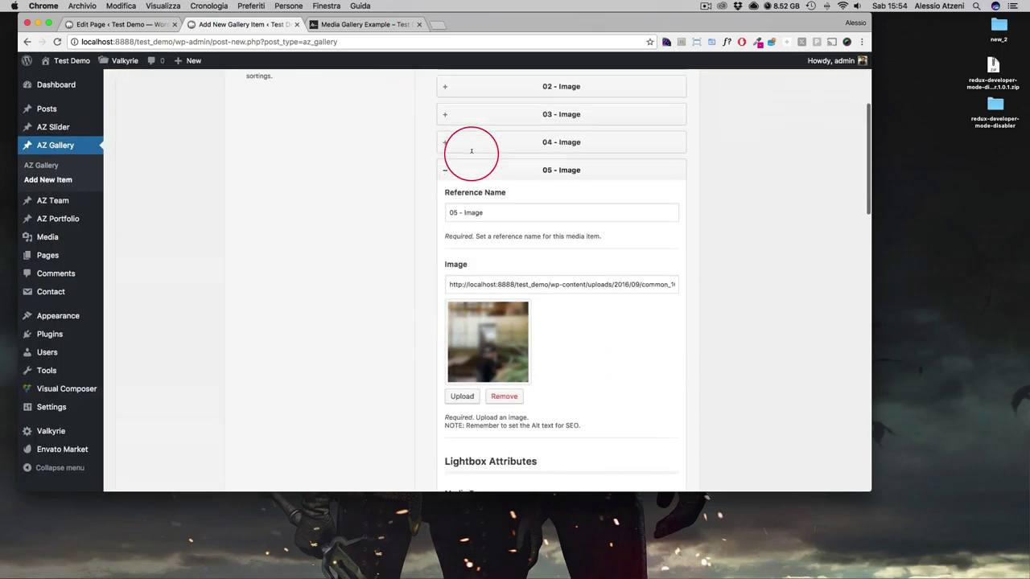
left_click(575, 166)
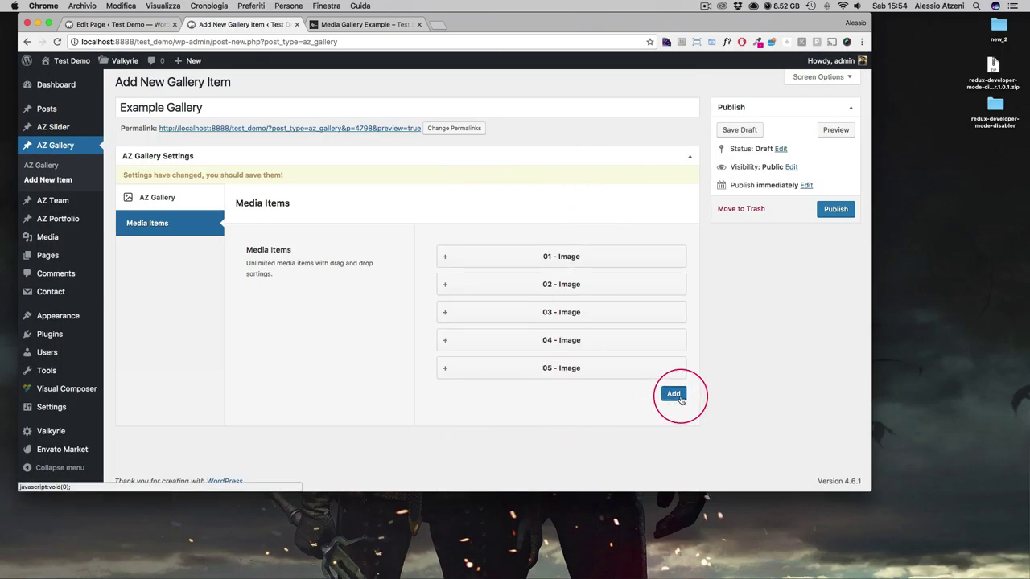
Add a sixth media item named 06 - Image with por_head_09.jpg from the media library, and collapse it.
left_click(673, 394)
left_click(538, 437)
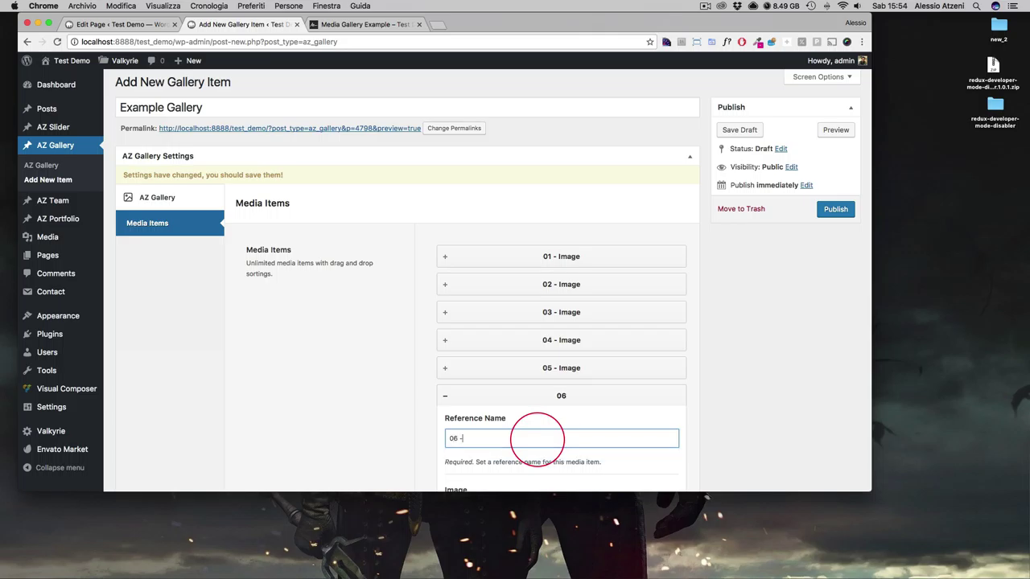
type("06 - Image")
scroll(569, 414, "down", 5)
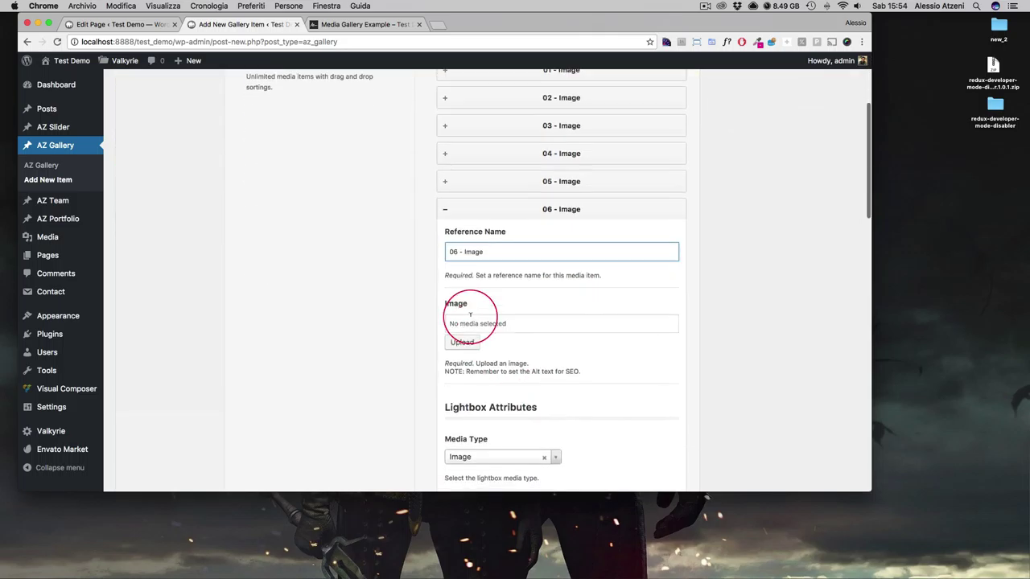
left_click(460, 335)
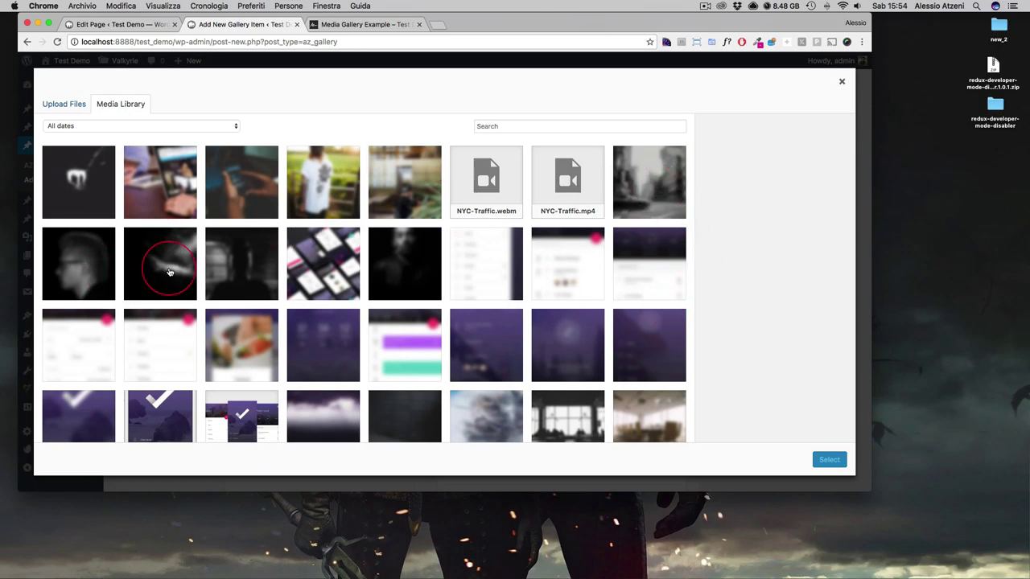
scroll(370, 287, "down", 5)
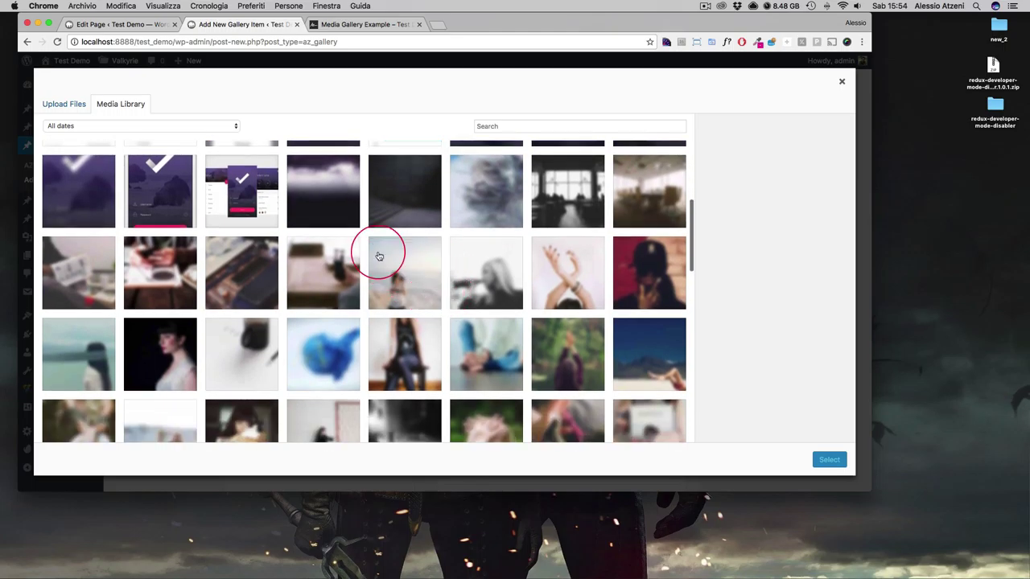
scroll(472, 258, "down", 1)
scroll(479, 251, "up", 2)
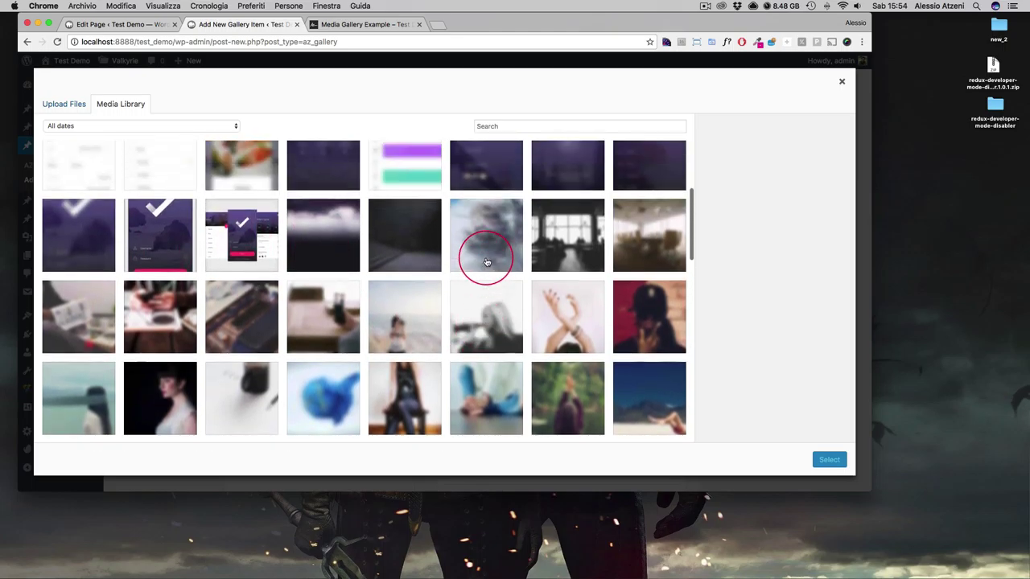
scroll(362, 276, "down", 3)
left_click(154, 276)
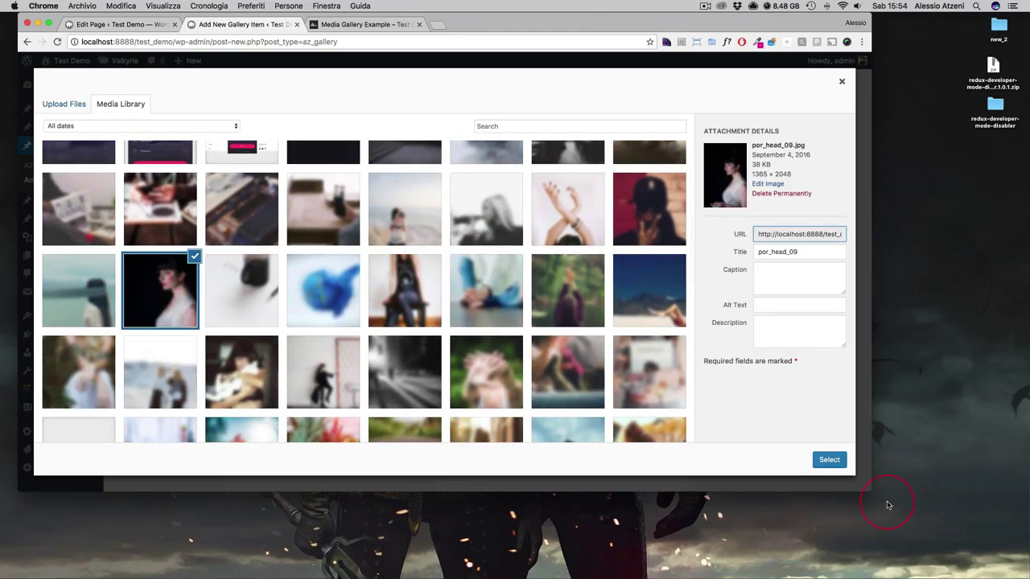
left_click(831, 461)
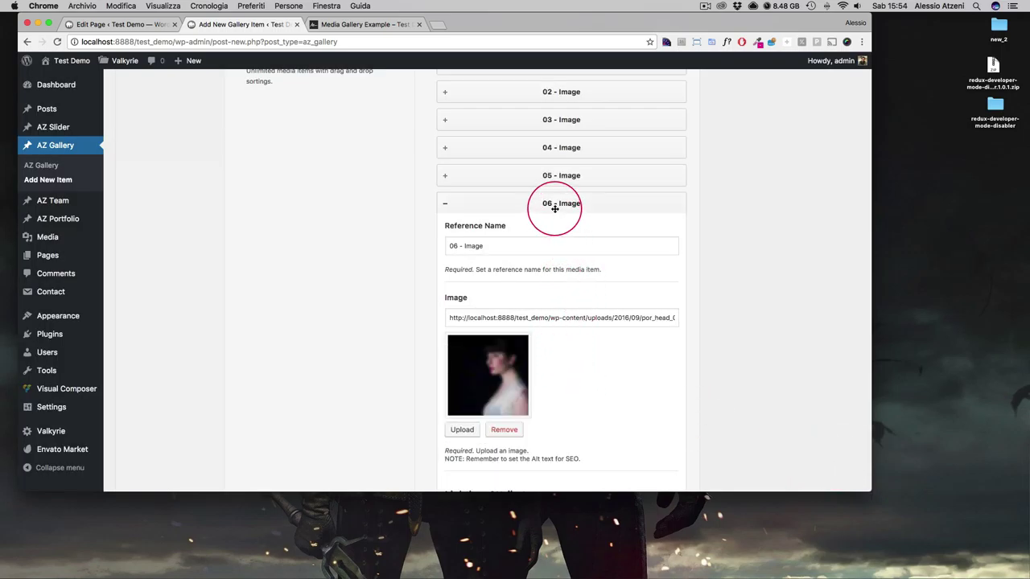
left_click(554, 203)
Add a seventh media item named 07 - Image with dar_03.jpg from the media library, and collapse it.
left_click(669, 413)
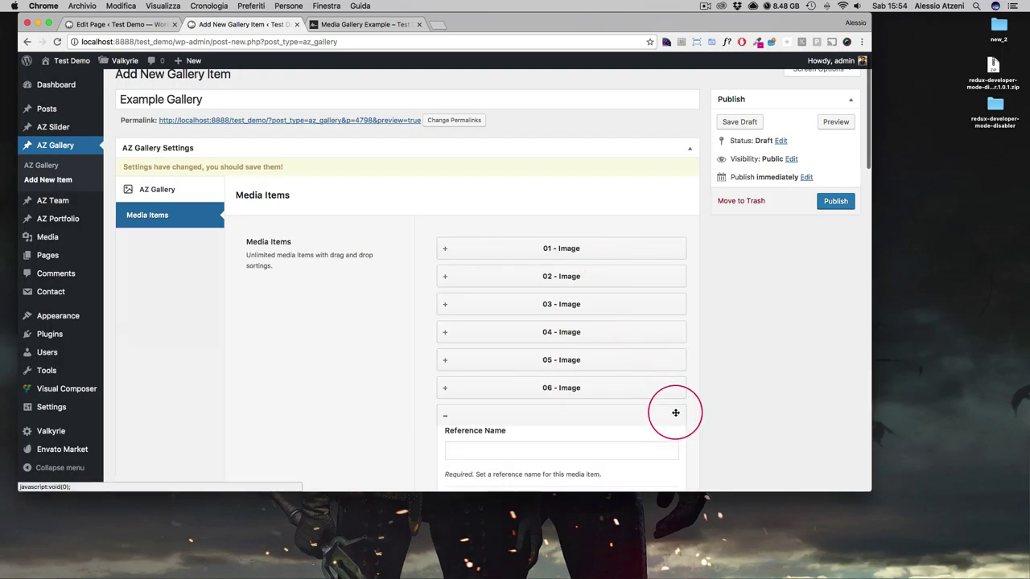
left_click(520, 453)
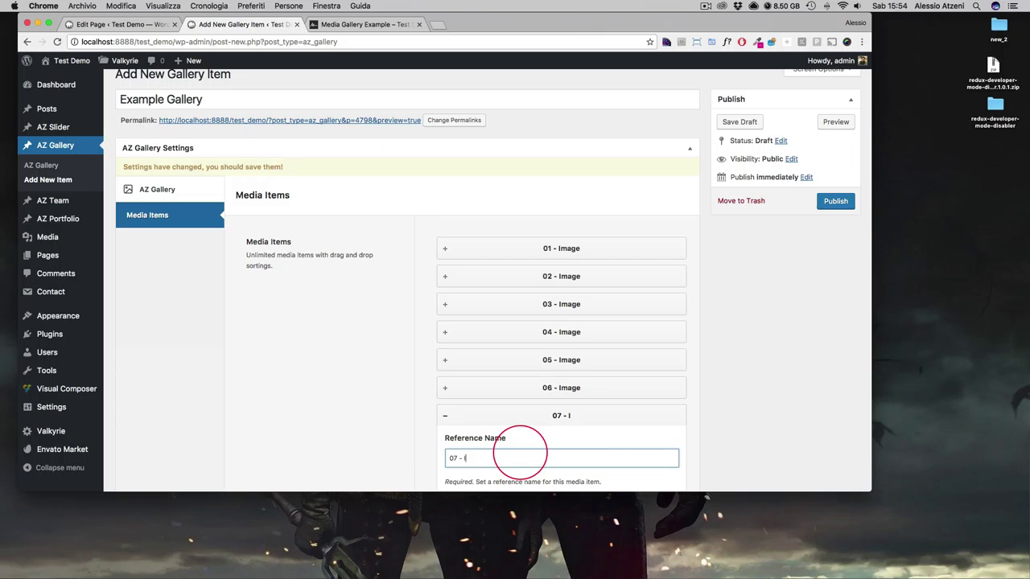
type("07 - Image")
scroll(563, 426, "down", 5)
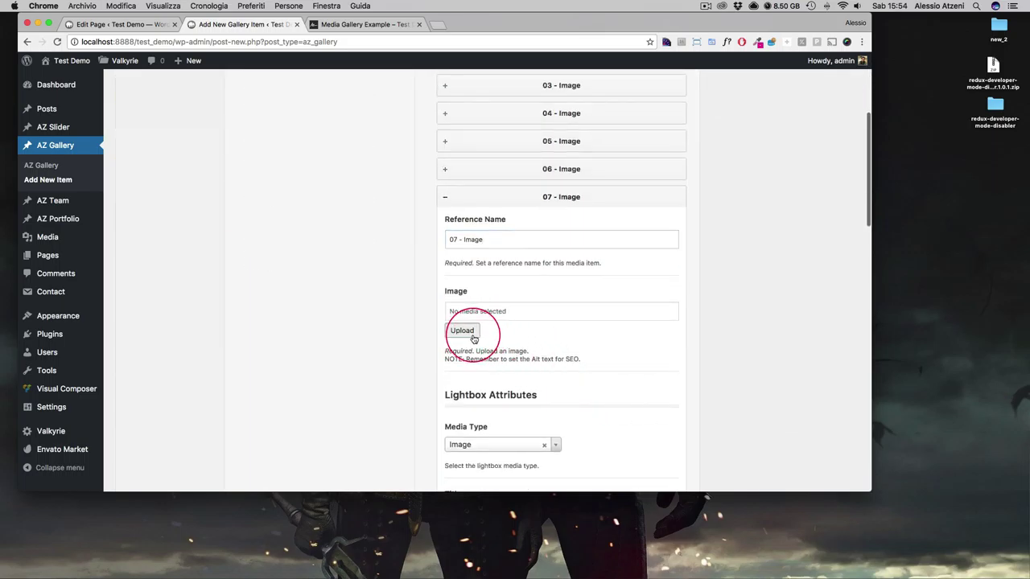
left_click(462, 328)
scroll(305, 340, "down", 15)
scroll(276, 336, "up", 3)
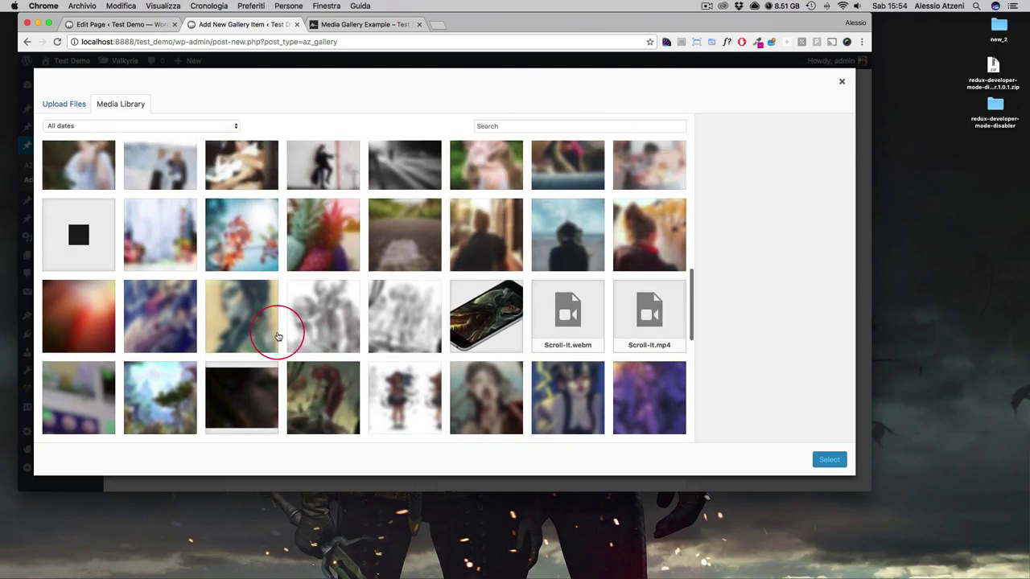
left_click(241, 316)
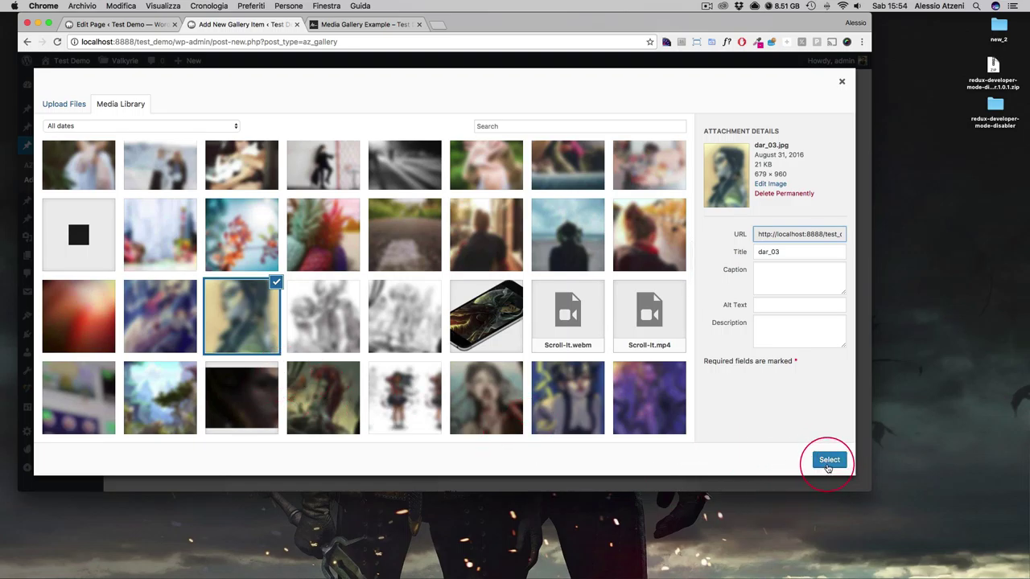
left_click(828, 460)
left_click(595, 212)
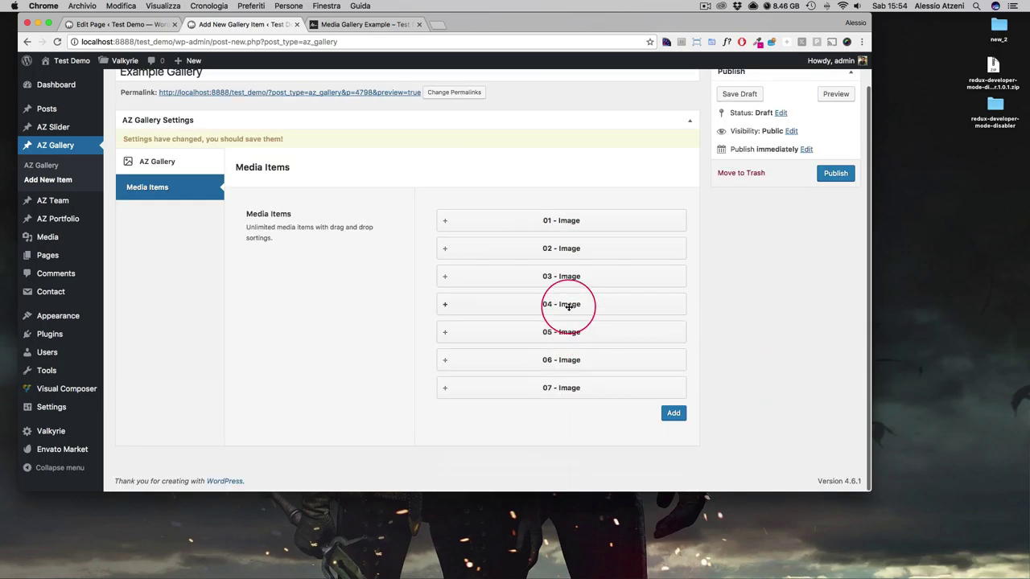
Add an eighth media item named 08 - Image with ph_06.jpg from the media library, and collapse it.
left_click(674, 413)
scroll(563, 362, "down", 3)
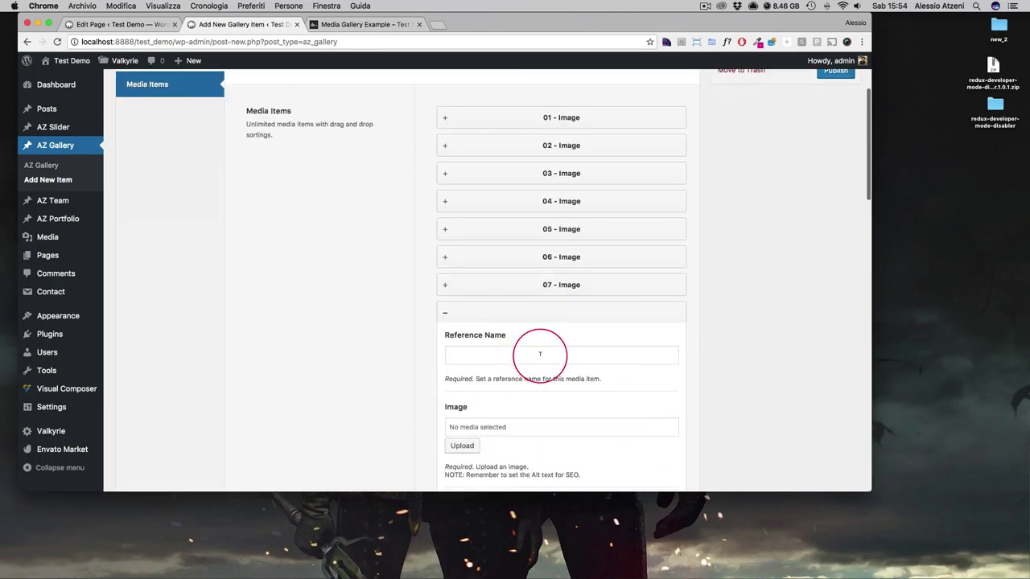
left_click(539, 353)
type("08 - Imag")
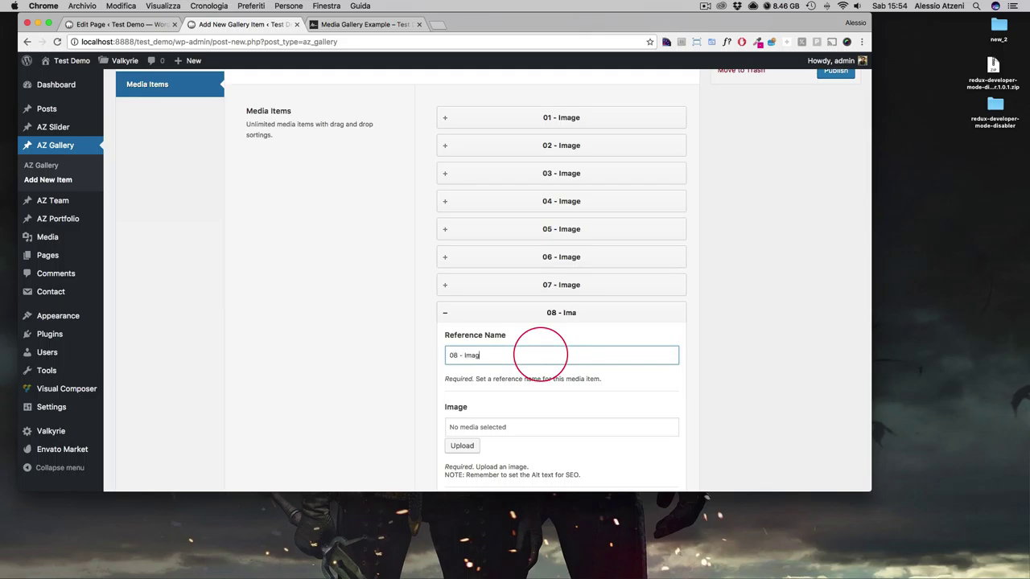
type("e")
scroll(540, 354, "down", 5)
left_click(468, 446)
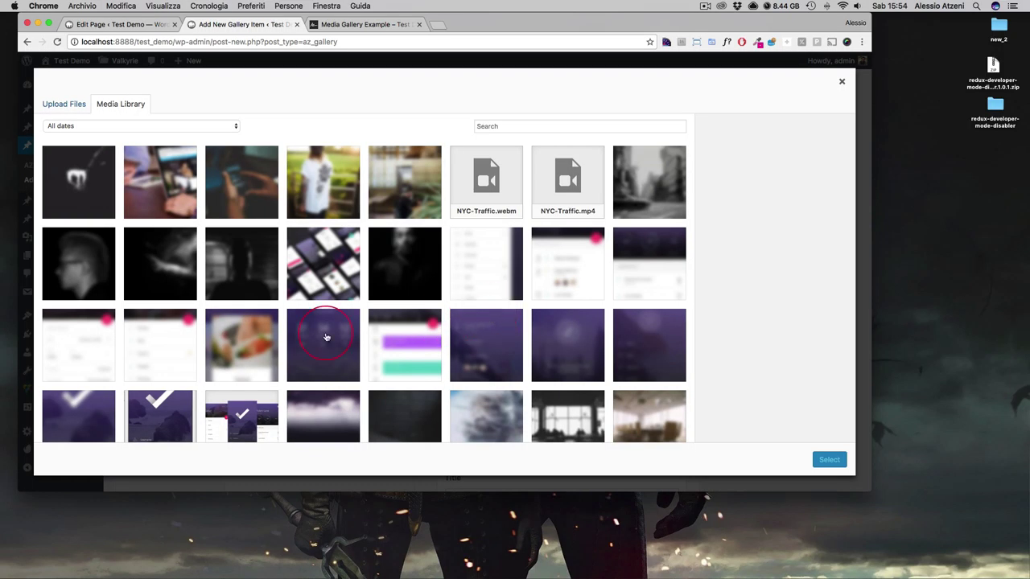
scroll(326, 337, "down", 15)
left_click(225, 232)
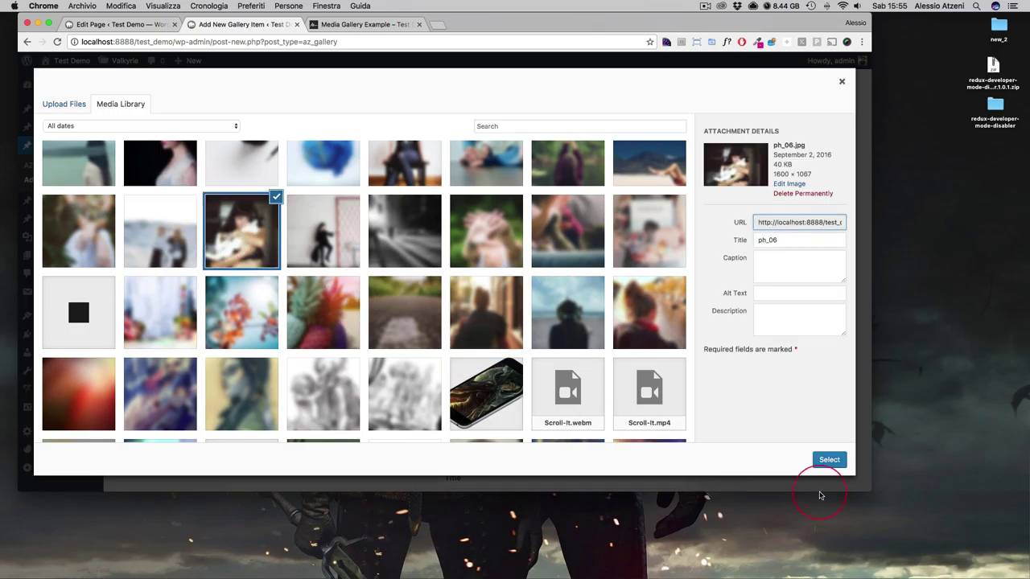
left_click(829, 460)
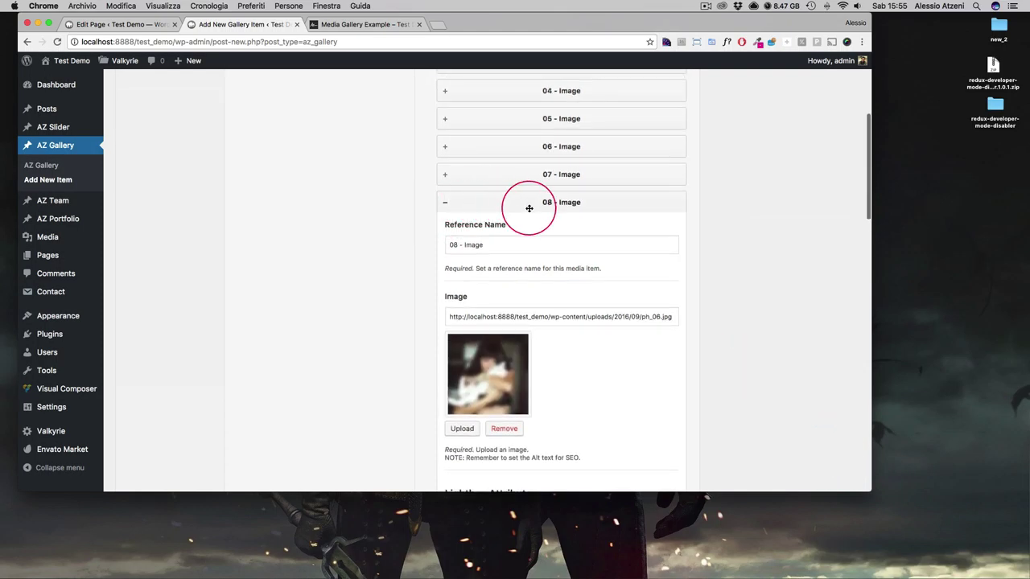
left_click(579, 210)
Add a ninth media item named 09 - Image with kiss_06.jpg from the media library, and collapse it.
left_click(673, 413)
scroll(635, 372, "down", 5)
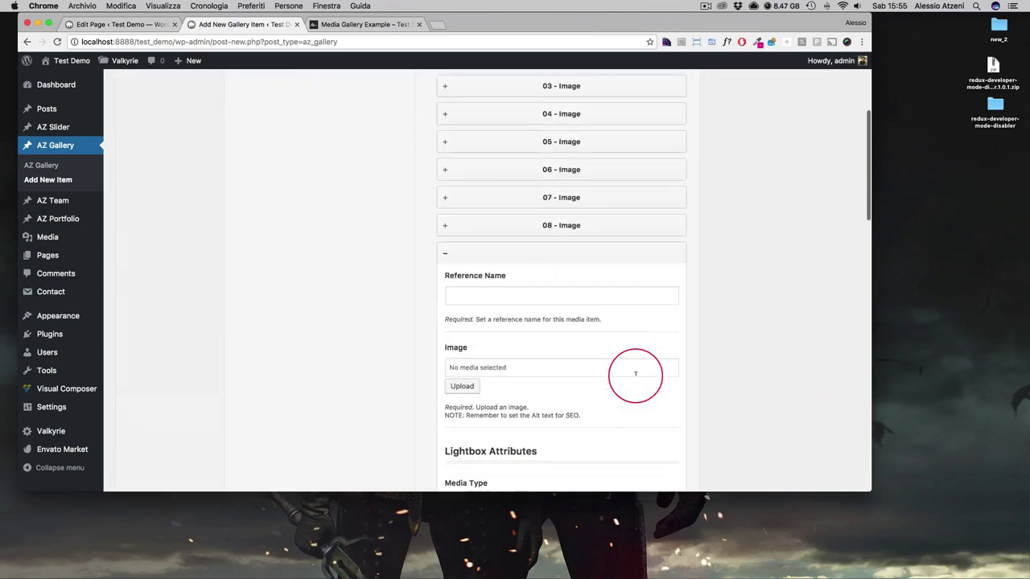
left_click(522, 256)
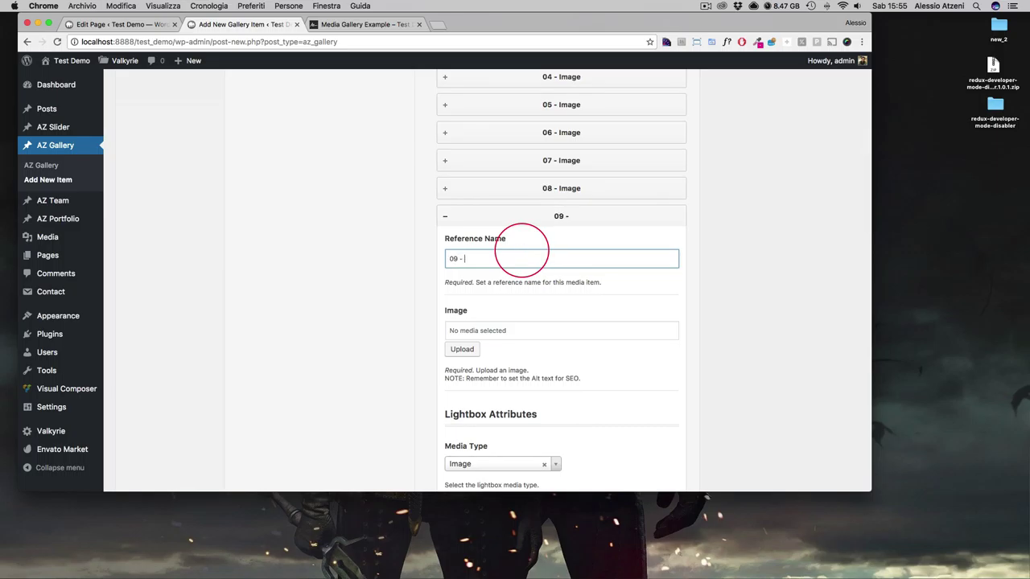
left_click(448, 352)
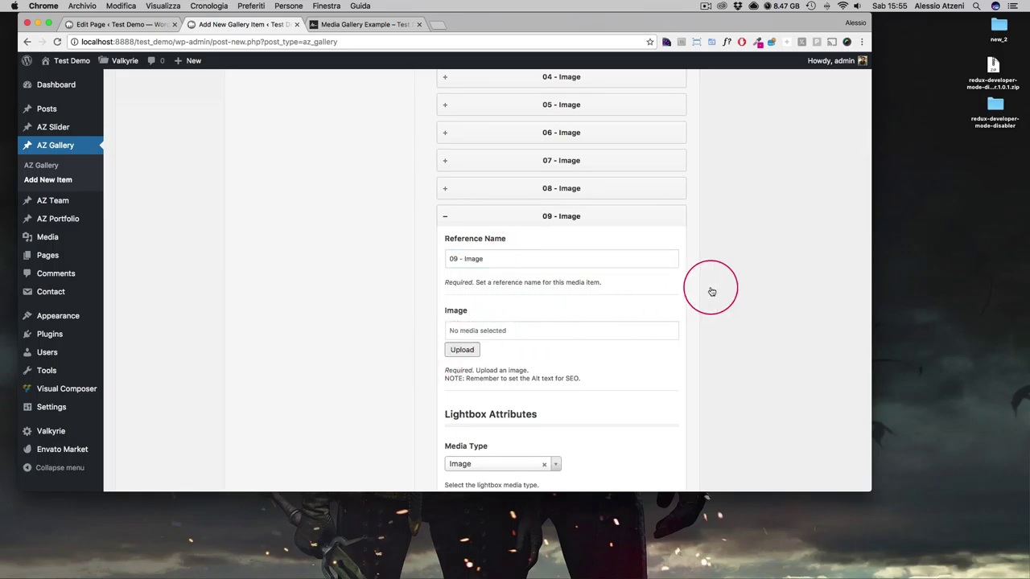
scroll(652, 293, "down", 5)
left_click(570, 258)
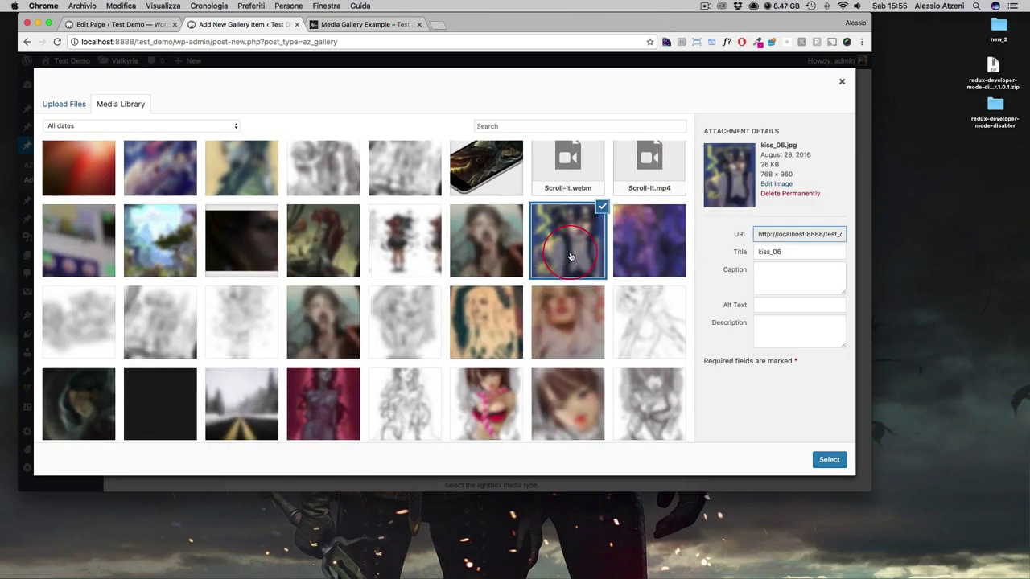
left_click(827, 447)
left_click(567, 210)
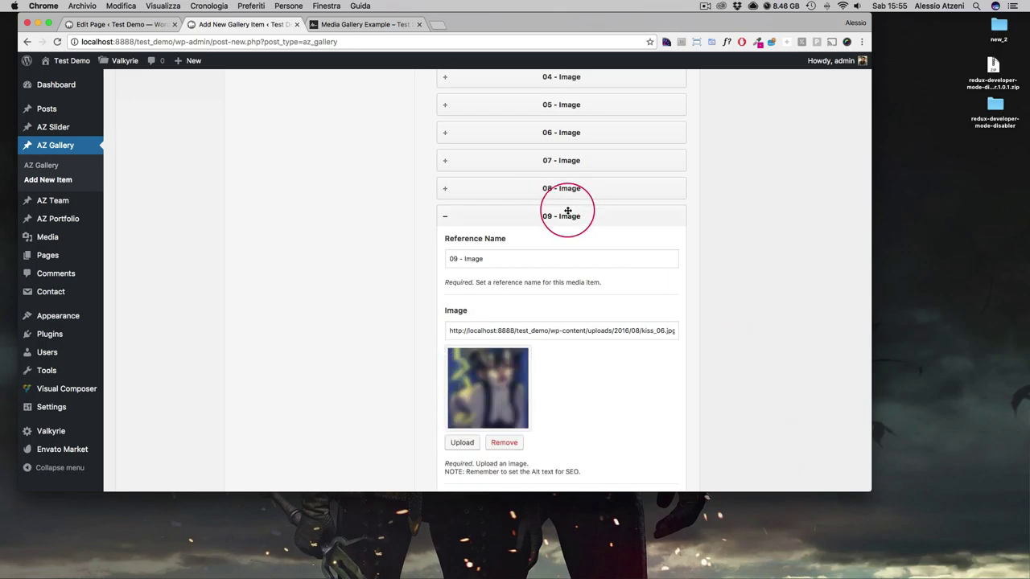
left_click(594, 218)
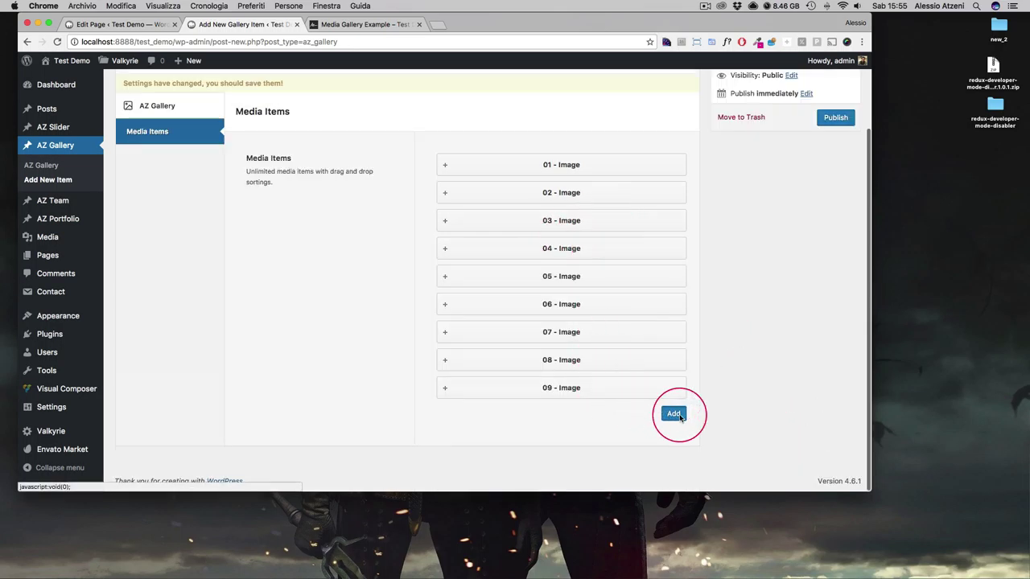
Add a tenth media item named 010 - Image with por_head_05.jpg from the media library, and collapse it.
left_click(677, 412)
scroll(612, 322, "down", 1)
left_click(566, 285)
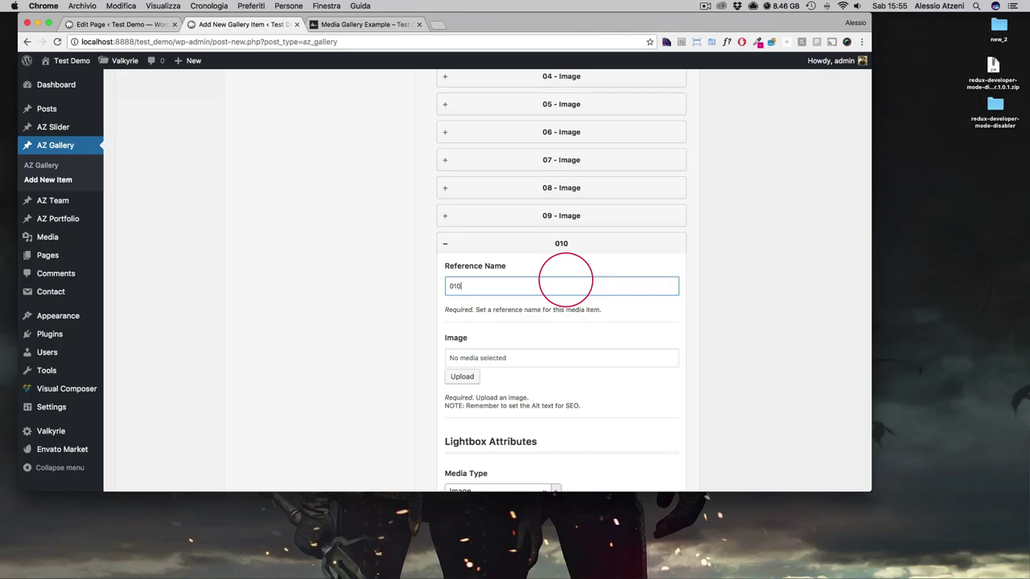
type("010 - Image")
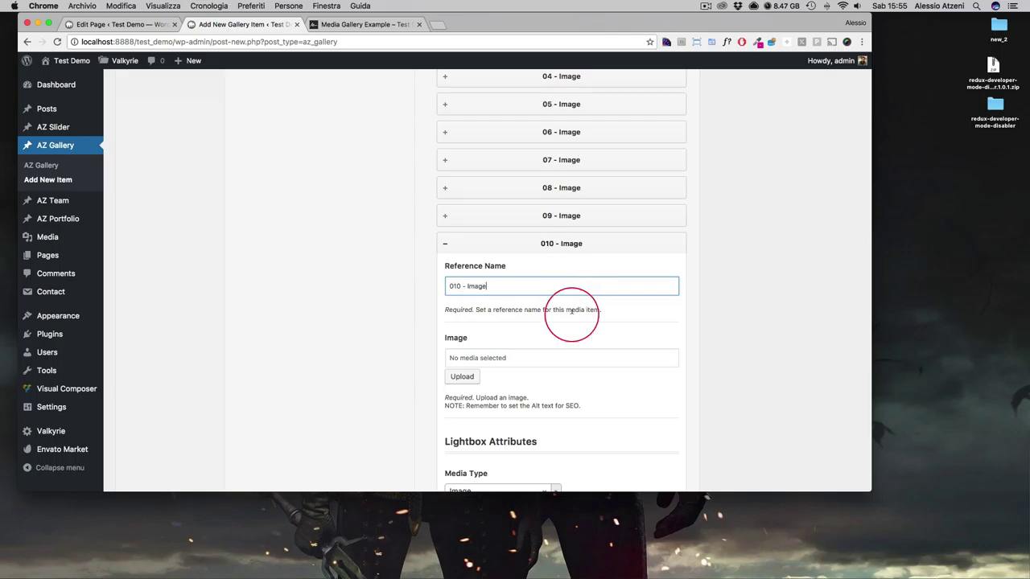
left_click(462, 376)
scroll(567, 356, "down", 2)
scroll(567, 356, "down", 3)
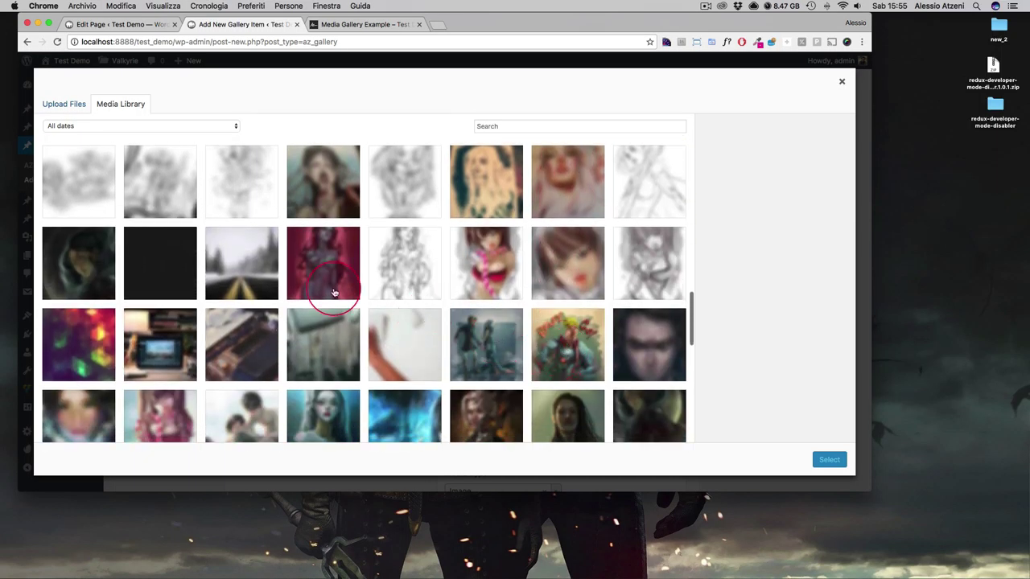
left_click(88, 350)
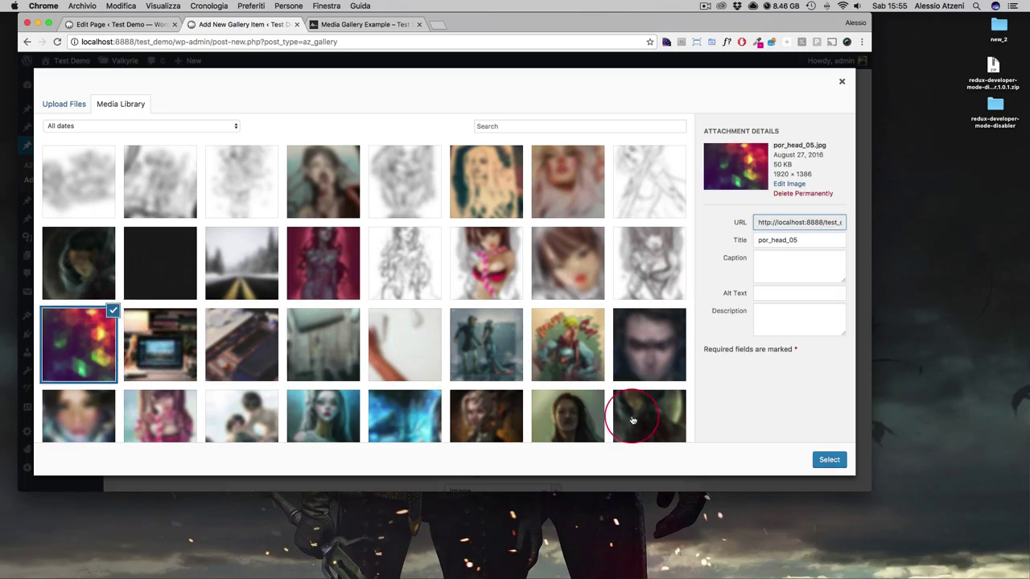
left_click(828, 459)
left_click(590, 244)
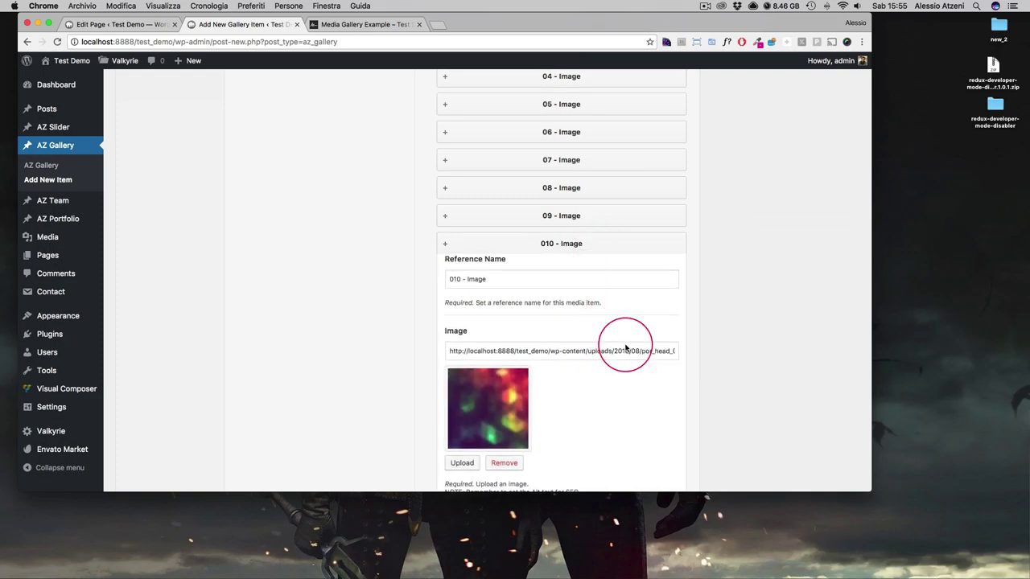
Add an eleventh media item named 011 - Image with ph_03.jpg from the media library, and collapse it.
left_click(667, 408)
scroll(563, 337, "down", 4)
left_click(497, 274)
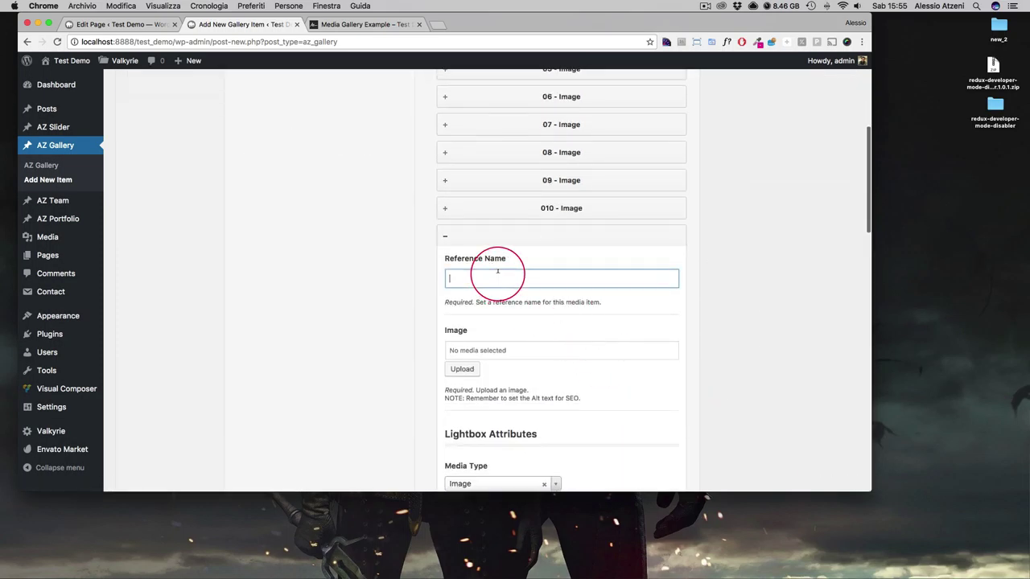
type("011 - Ima")
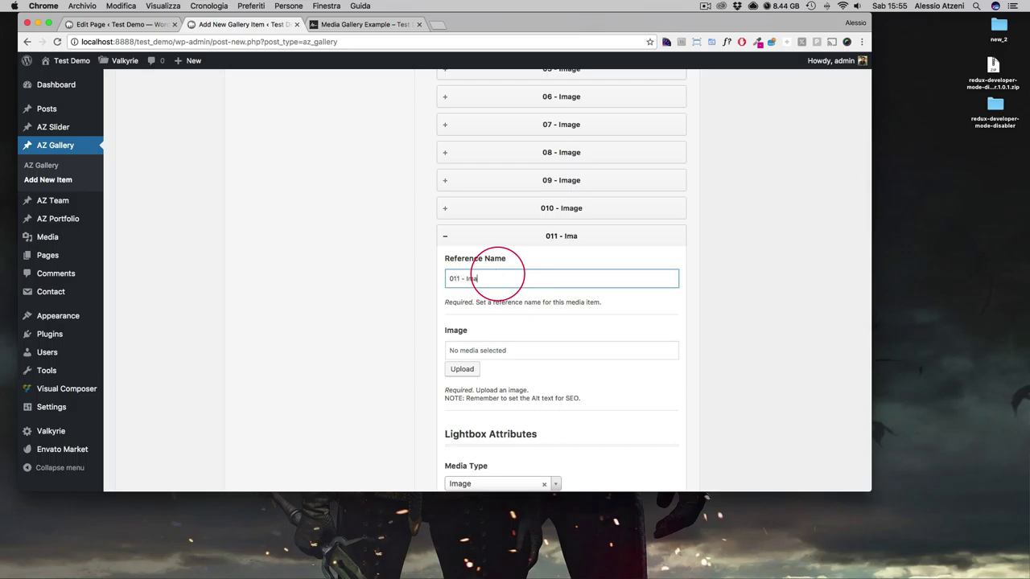
type("ge")
scroll(471, 260, "down", 3)
left_click(471, 256)
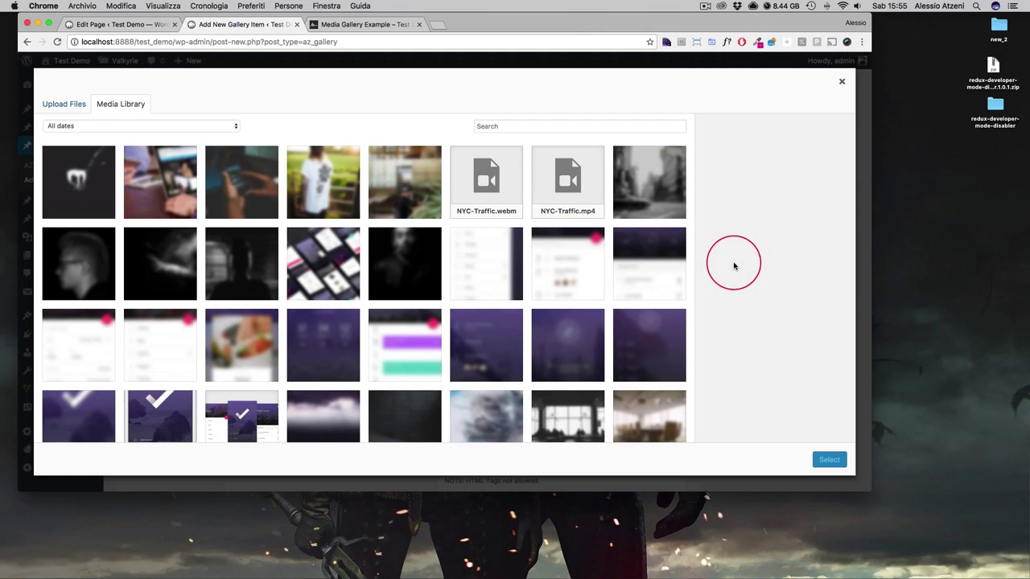
scroll(648, 346, "down", 10)
left_click(567, 348)
left_click(829, 459)
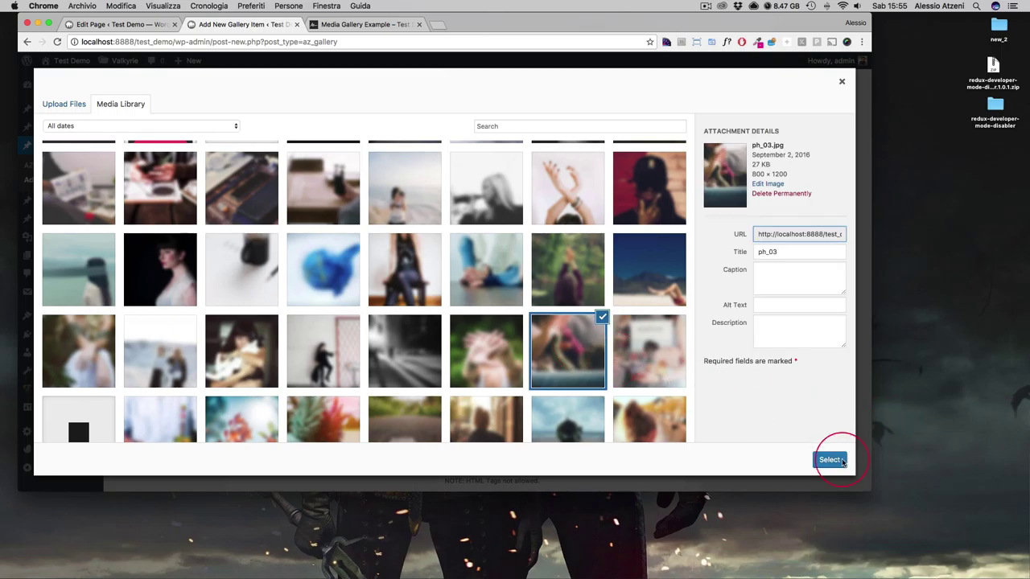
left_click(548, 133)
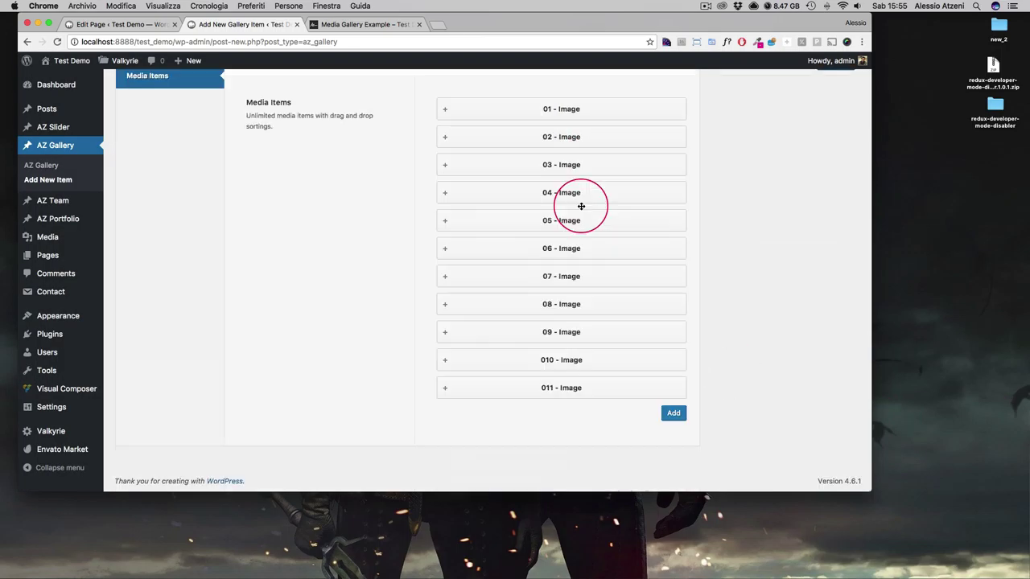
Add a twelfth media item named 012 - Image with ph_23.jpg from the media library, and publish the gallery item.
left_click(678, 411)
scroll(547, 282, "down", 1)
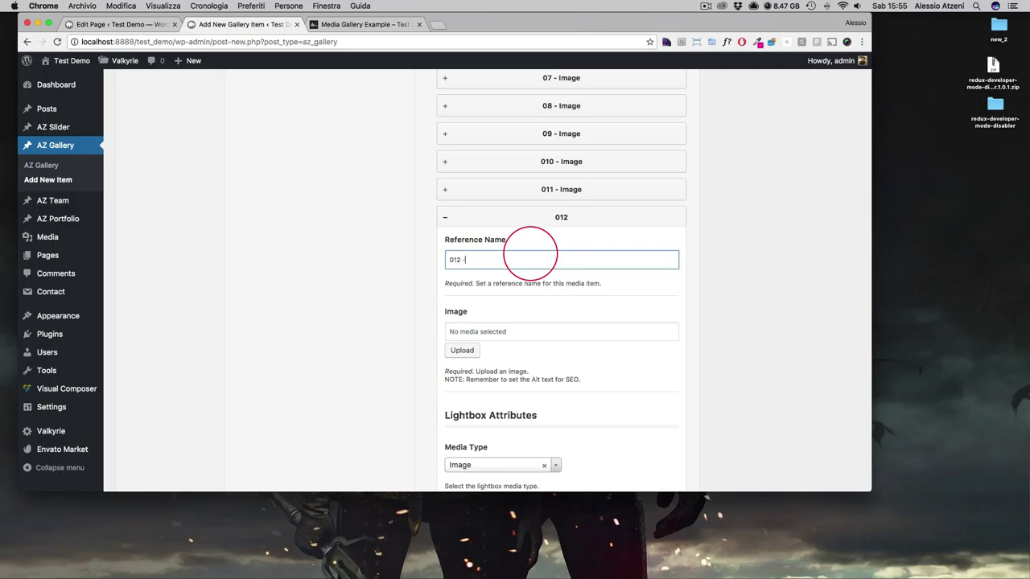
left_click(461, 350)
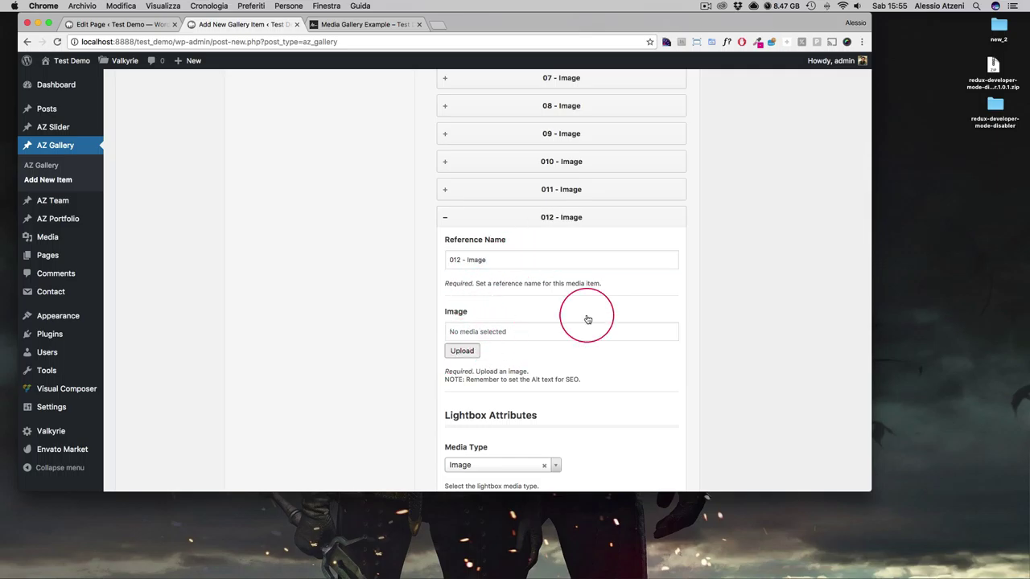
scroll(647, 265, "down", 1)
left_click(651, 263)
left_click(828, 460)
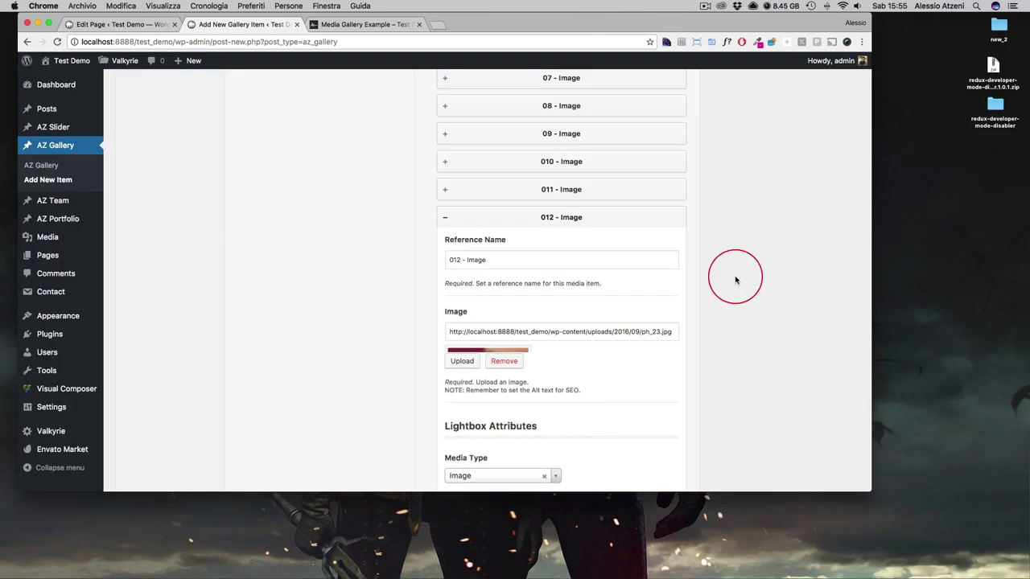
scroll(736, 278, "up", 10)
left_click(835, 210)
Reload the Media Gallery Example page editor and set the Media Gallery element's AZ Gallery Alias to Example Gallery.
left_click(126, 26)
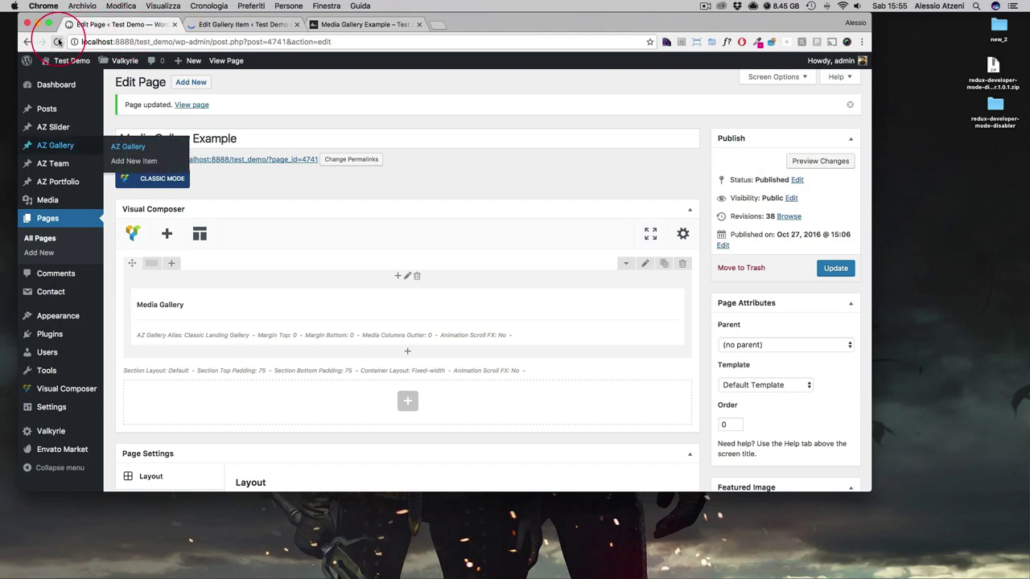
left_click(46, 42)
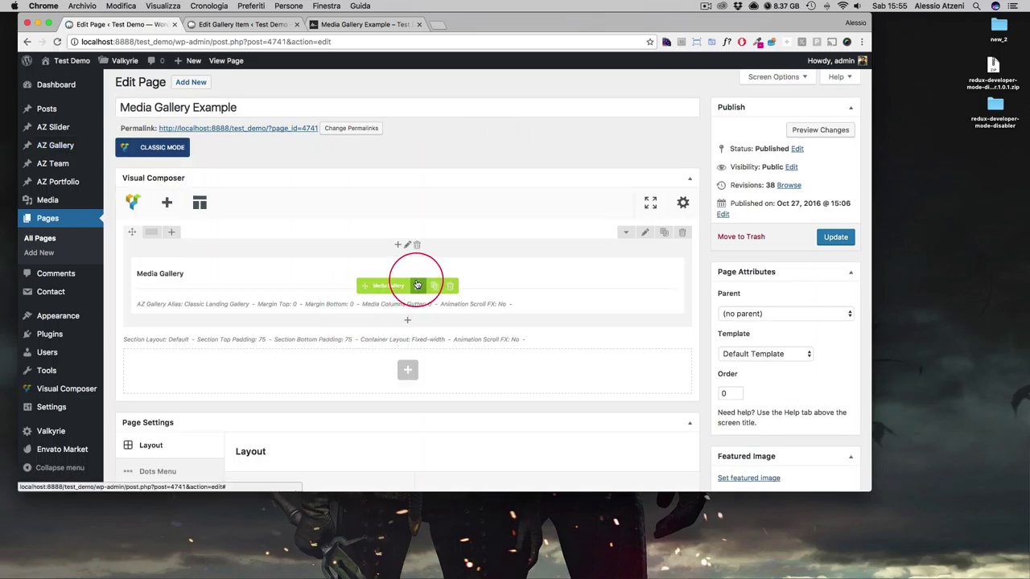
left_click(417, 286)
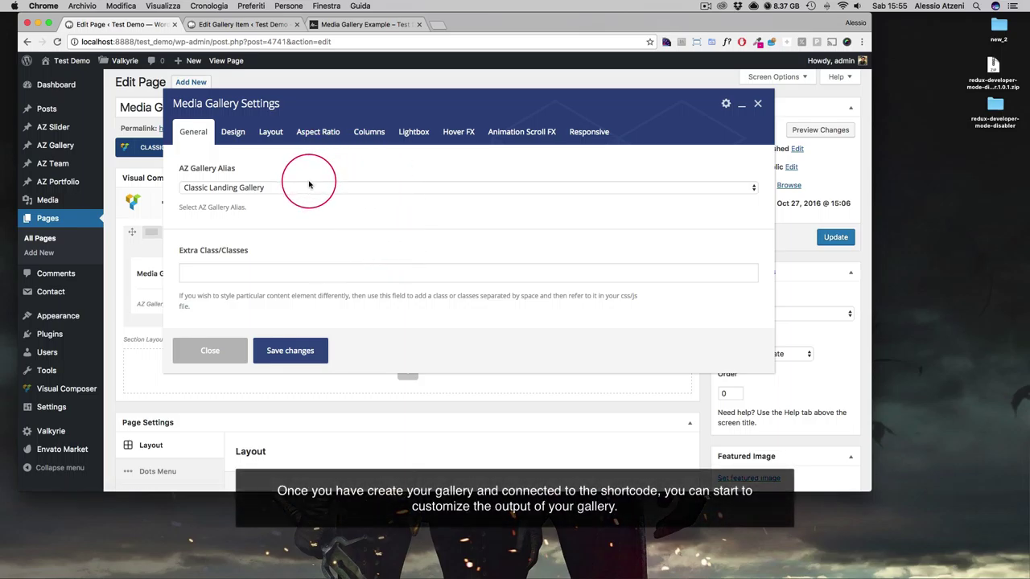
left_click(310, 187)
left_click(271, 177)
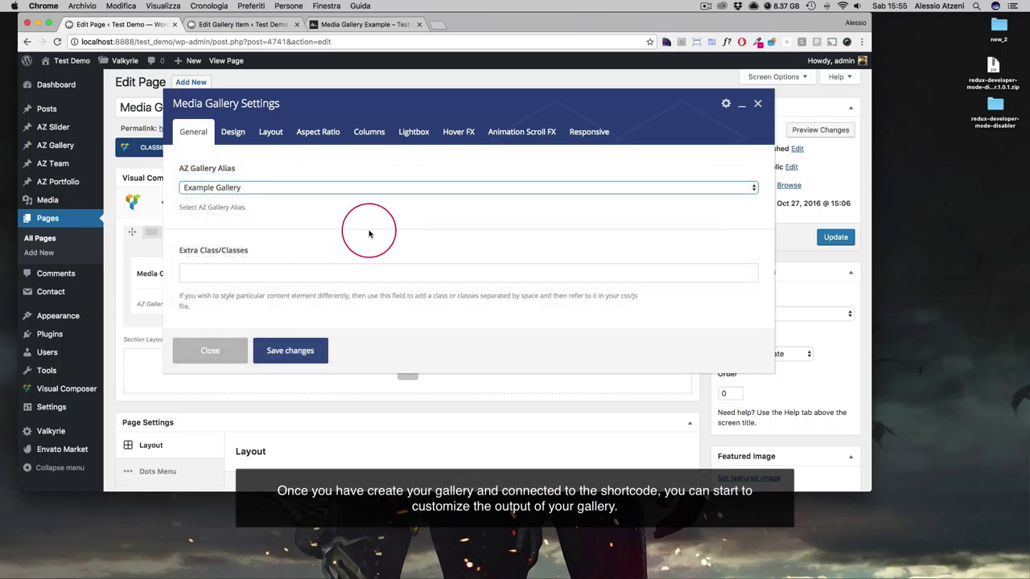
Look through the Media Gallery's design, layout, aspect ratio, columns, lightbox, hover, animation and responsive settings.
left_click(234, 134)
left_click(270, 134)
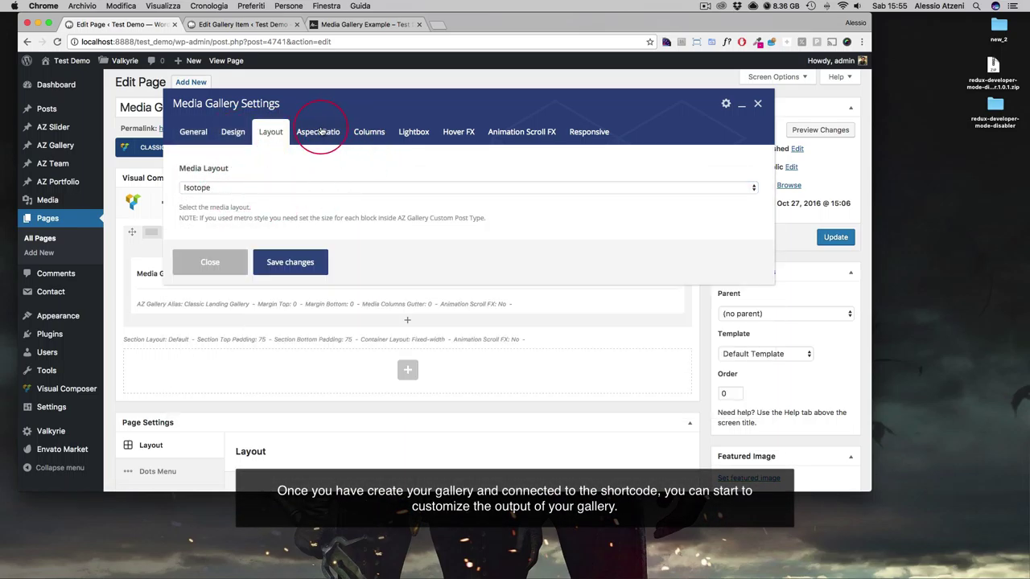
left_click(321, 131)
left_click(368, 133)
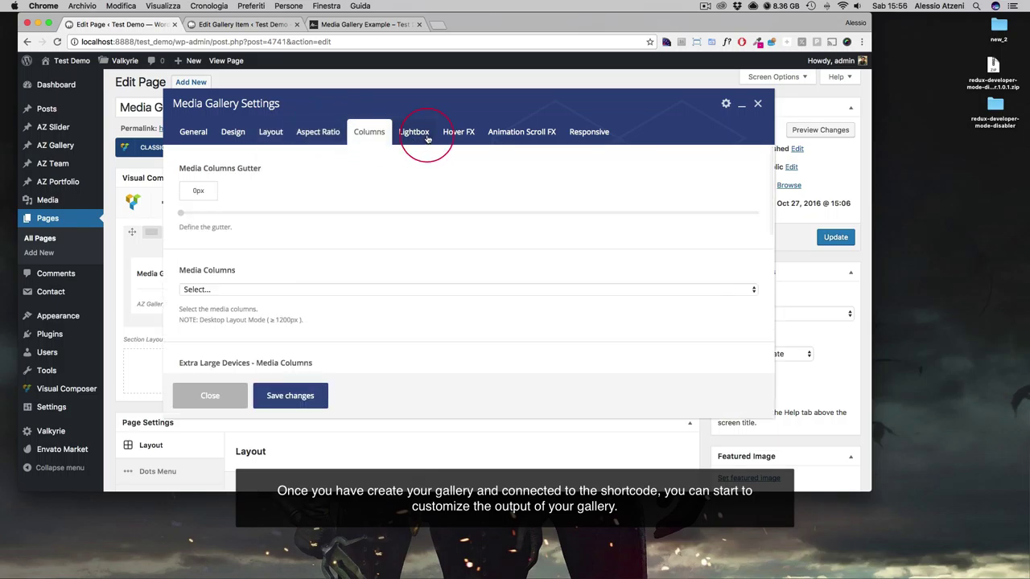
left_click(427, 136)
left_click(465, 137)
left_click(492, 137)
left_click(594, 137)
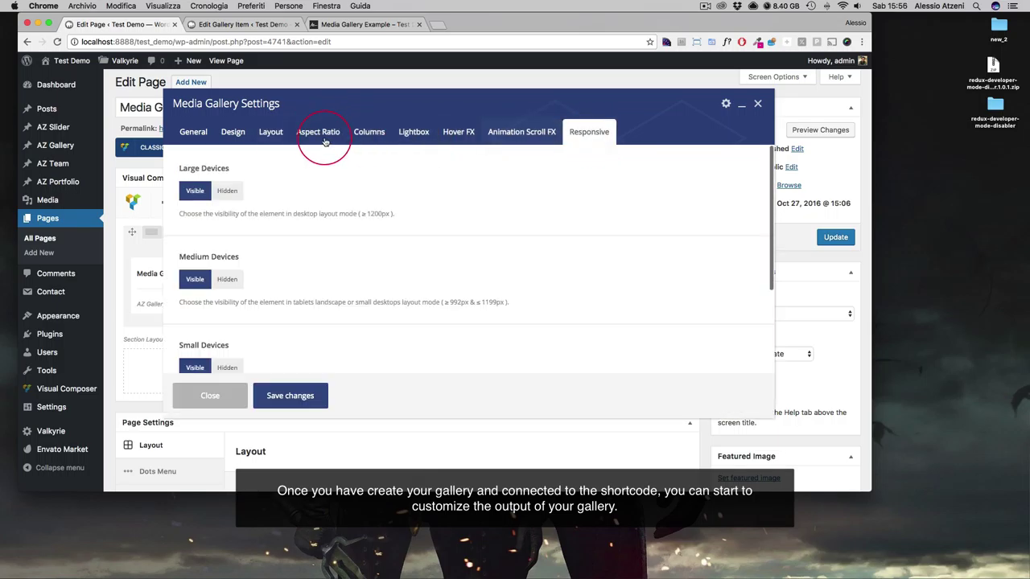
left_click(271, 134)
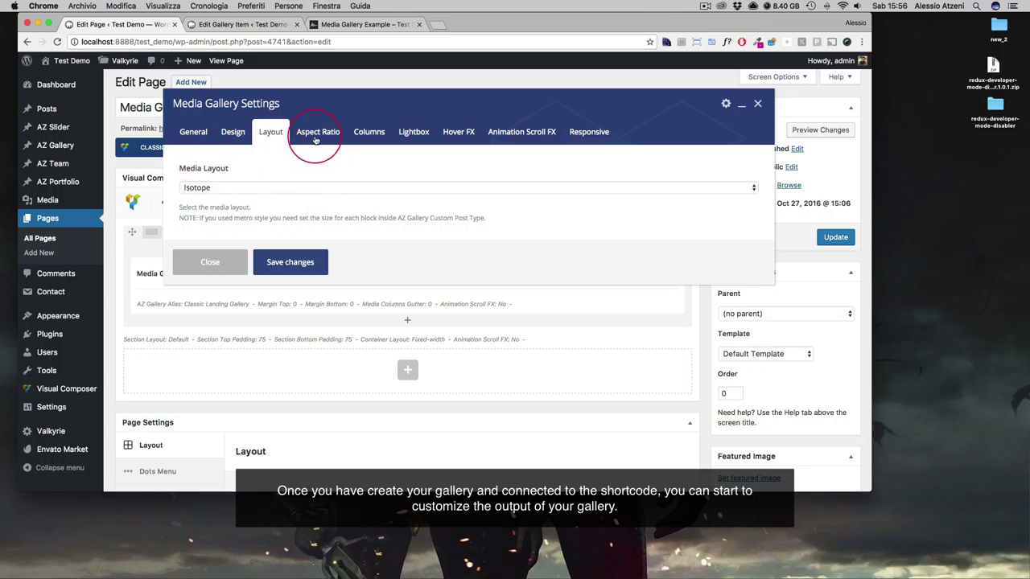
Set the Media Gallery's image size to 700x700, save the changes and update the page.
left_click(315, 136)
left_click(255, 190)
type("700x700")
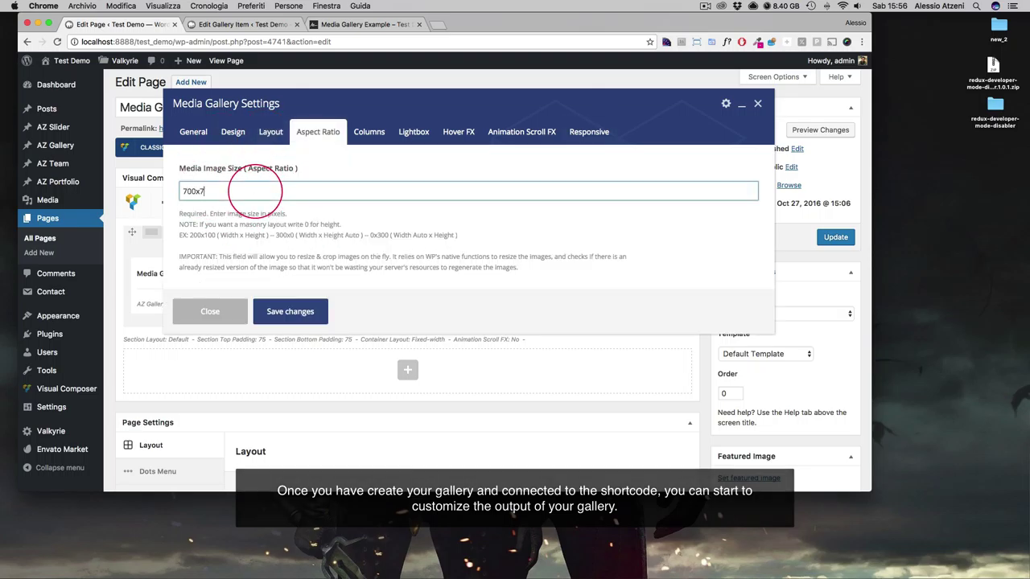
left_click(291, 311)
left_click(835, 237)
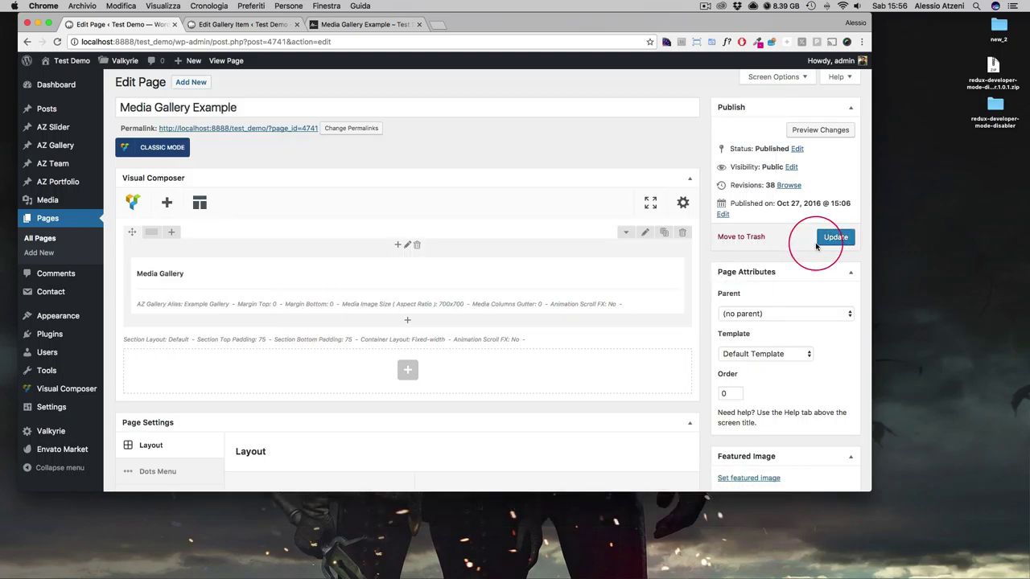
Examine the full published Media Gallery Example page with the 700x700 images.
left_click(350, 26)
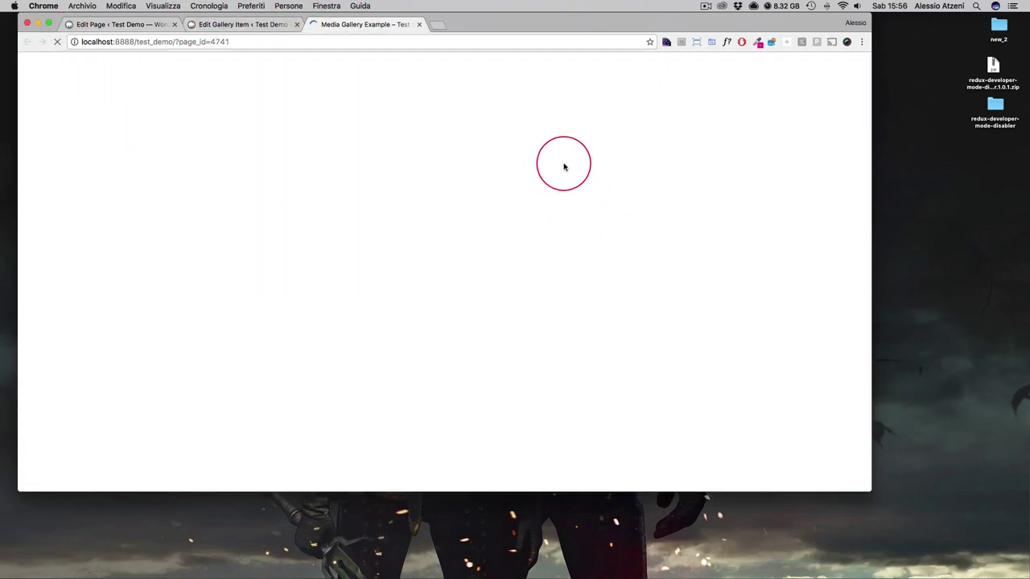
scroll(700, 169, "down", 5)
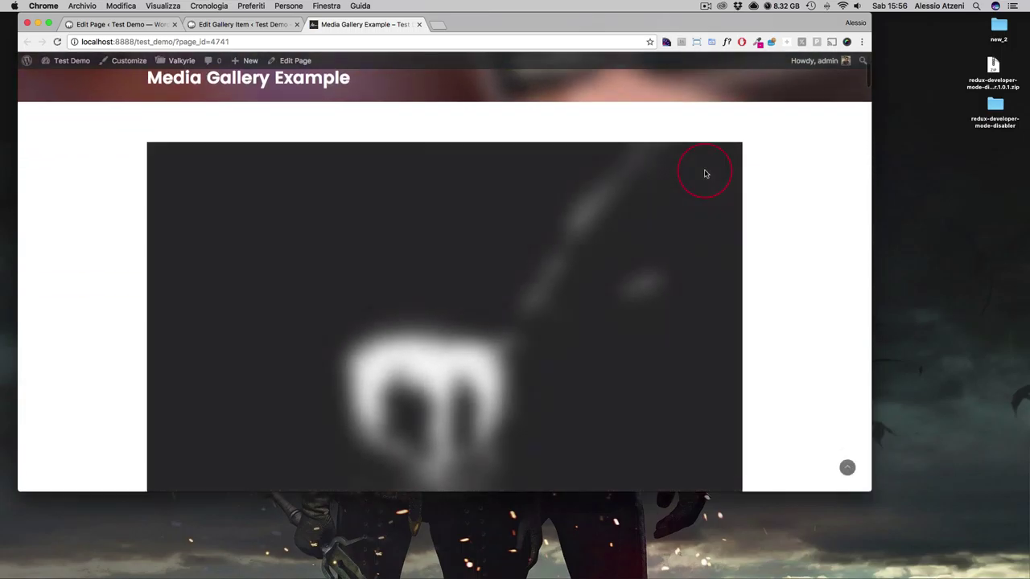
scroll(590, 171, "down", 15)
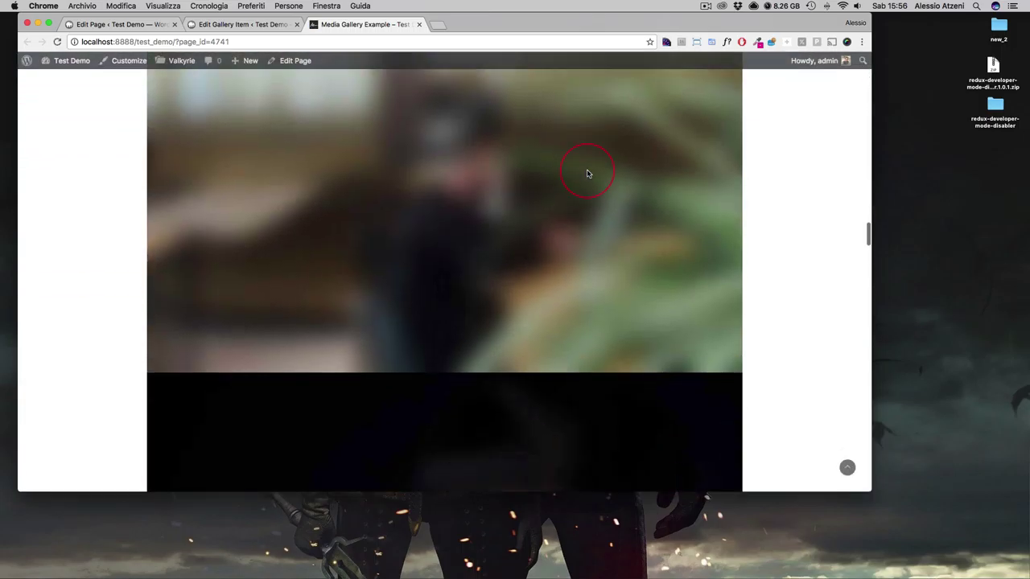
scroll(587, 173, "down", 10)
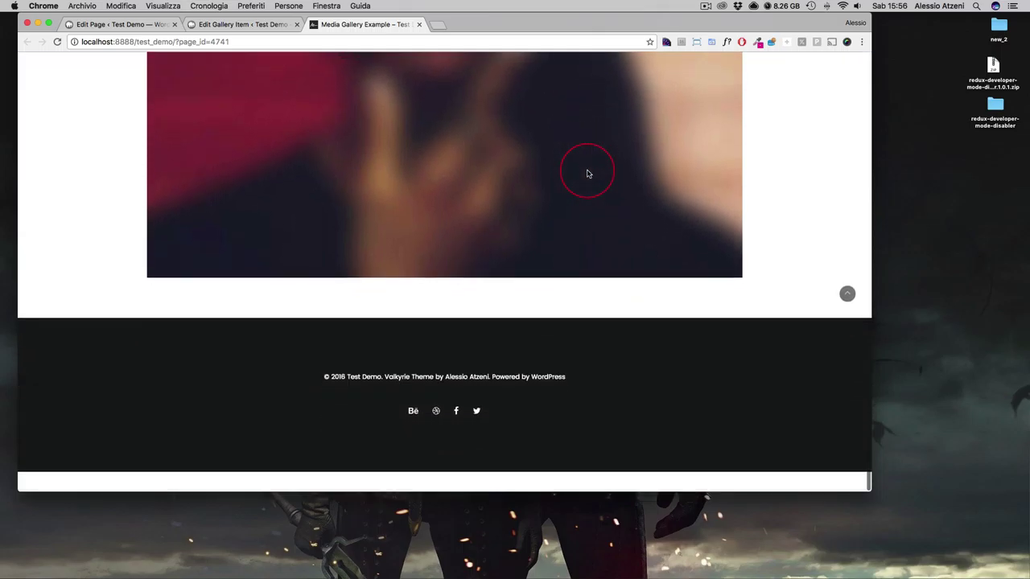
scroll(587, 172, "up", 6)
scroll(587, 172, "up", 12)
Set the Media Gallery's column gutter to 30px and Media Columns to 3 Columns, save the changes and update the page.
left_click(104, 25)
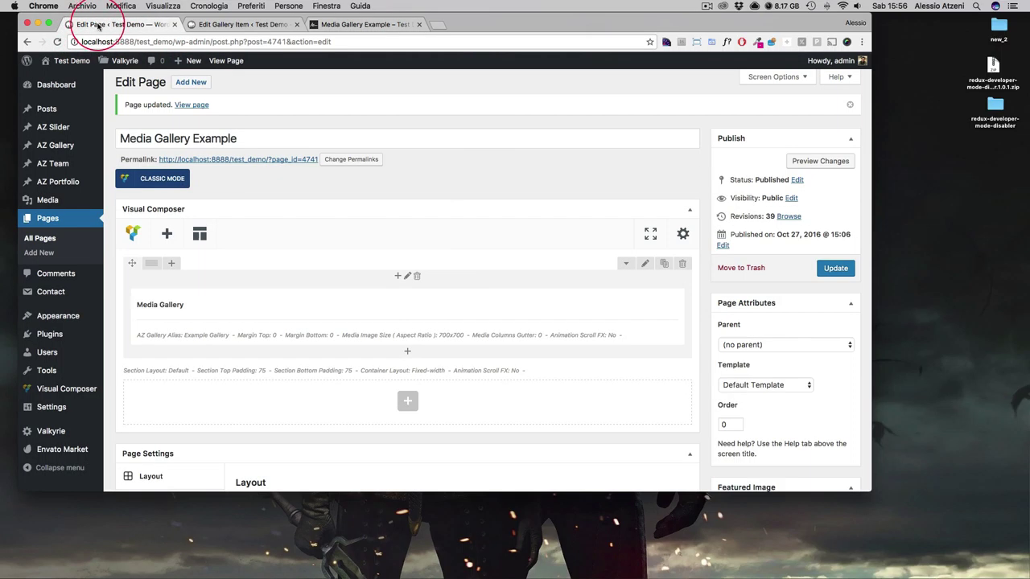
left_click(417, 316)
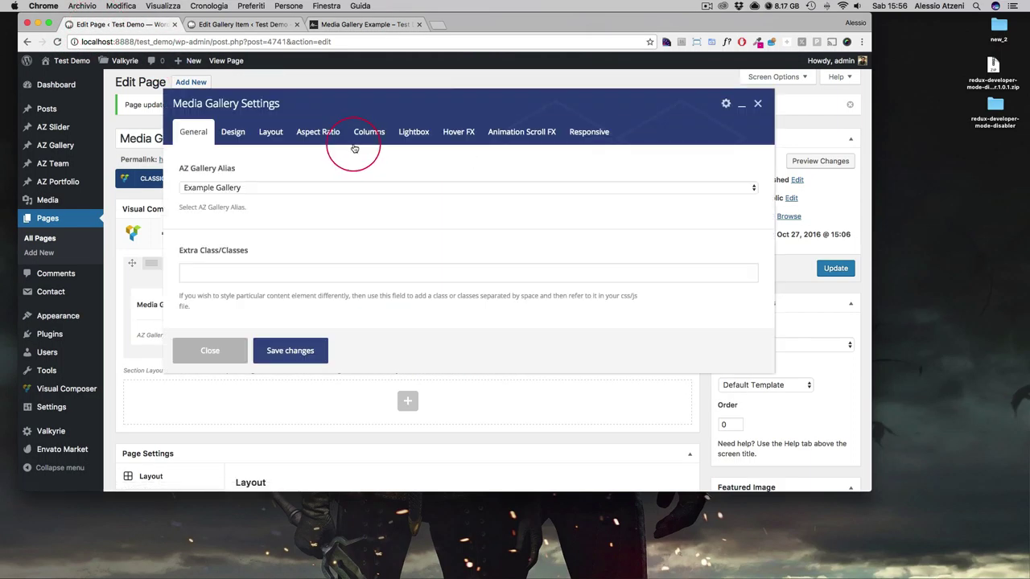
left_click(363, 137)
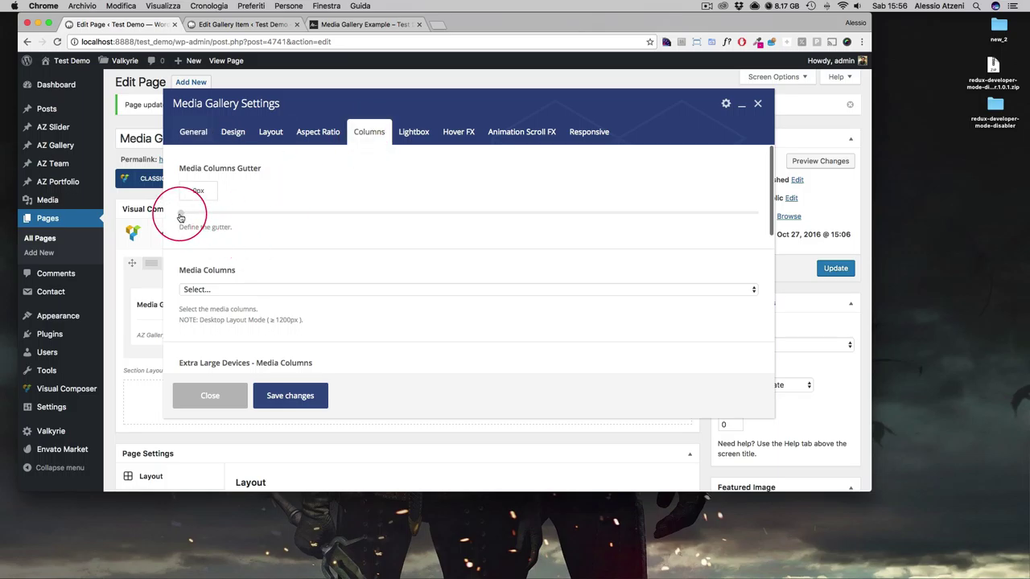
left_click_drag(181, 217, 560, 232)
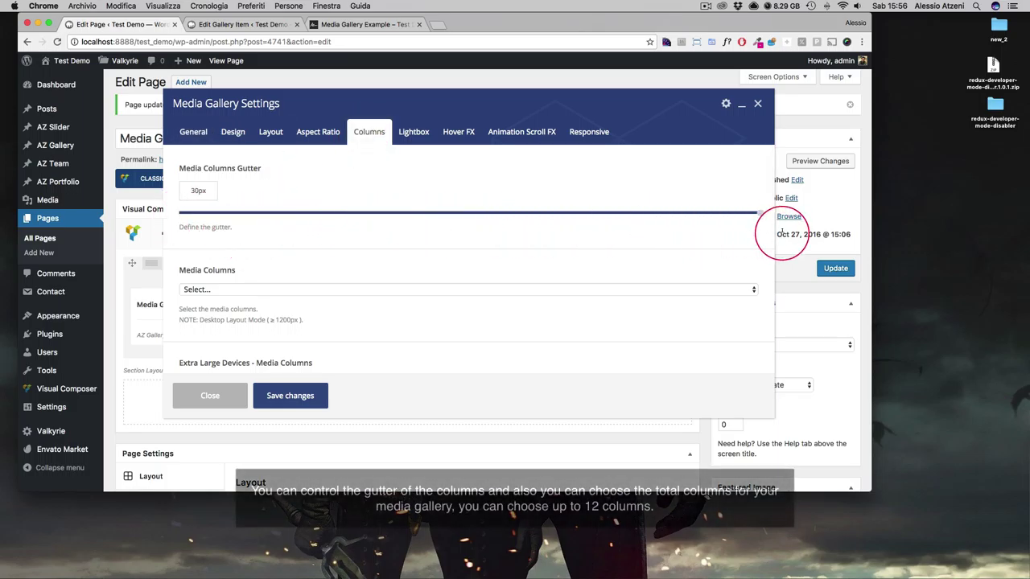
left_click(395, 290)
left_click(382, 321)
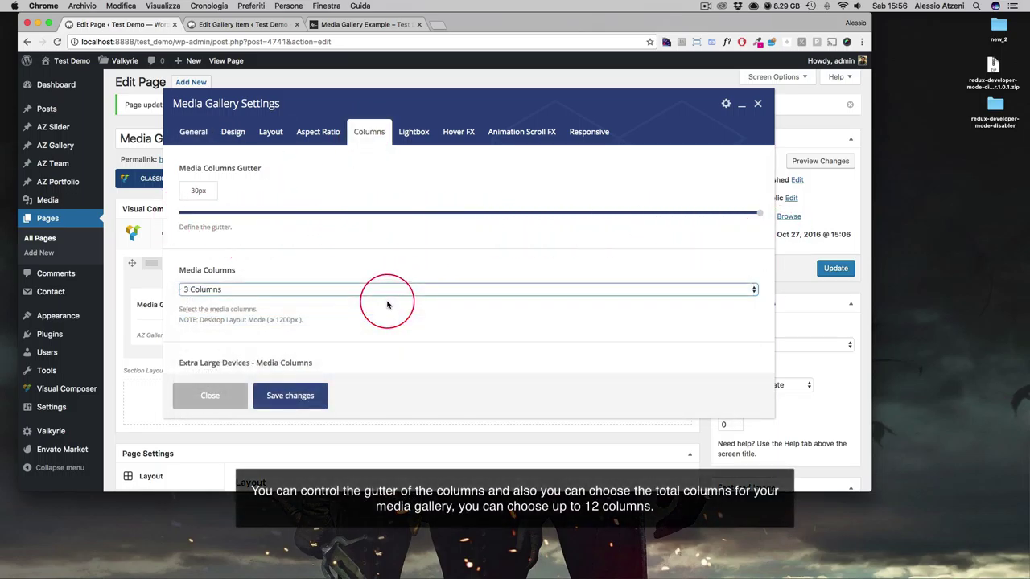
scroll(349, 298, "down", 10)
left_click(305, 395)
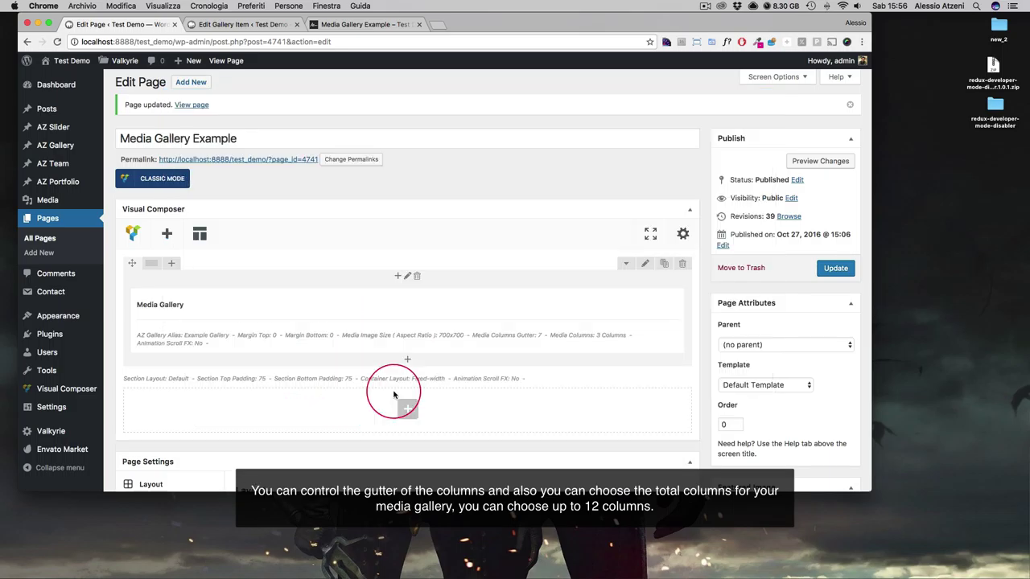
Reload the published page and examine the gallery's three-column grid and gutter spacing.
left_click(362, 24)
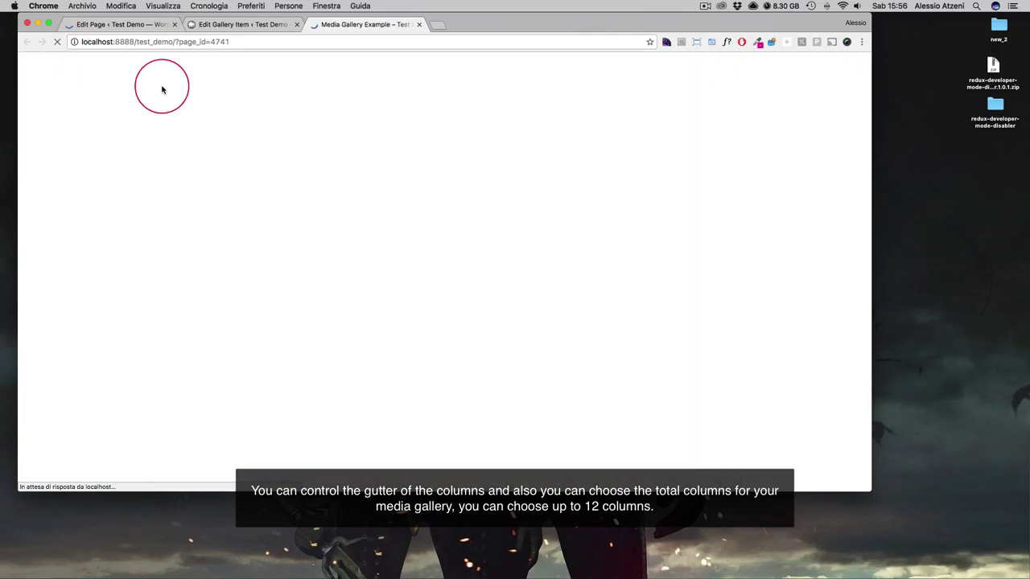
scroll(671, 143, "down", 3)
scroll(674, 143, "down", 12)
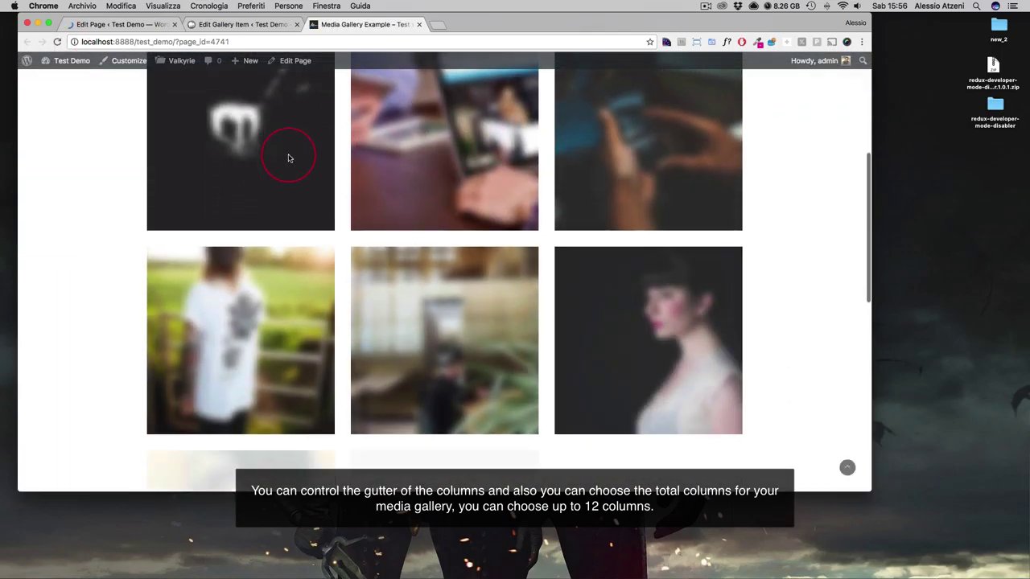
scroll(620, 180, "up", 5)
scroll(620, 181, "up", 5)
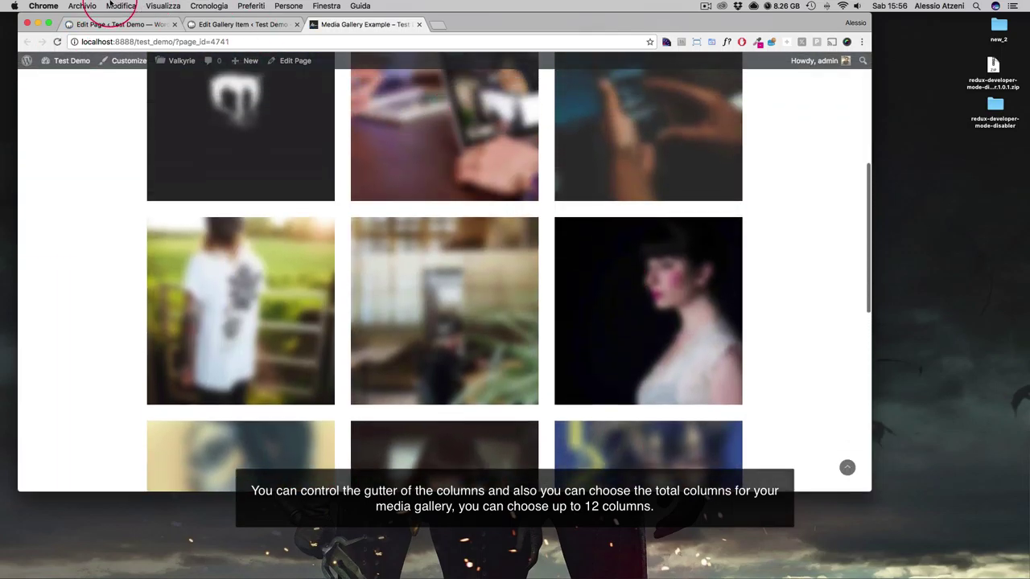
Set the Media Gallery's image size to 700x0 for a masonry layout, save the changes and update the page.
left_click(89, 24)
left_click(417, 321)
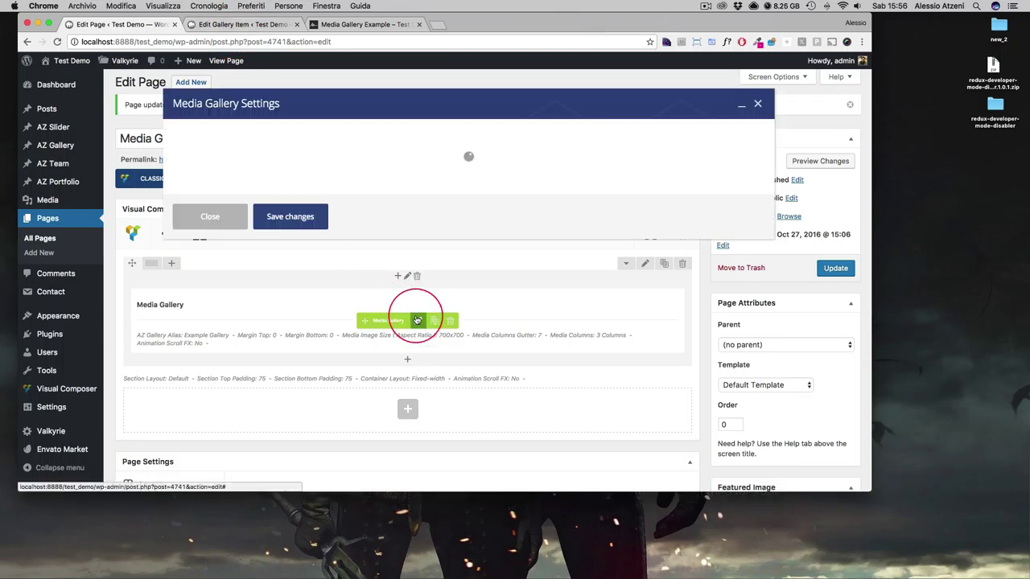
left_click(274, 132)
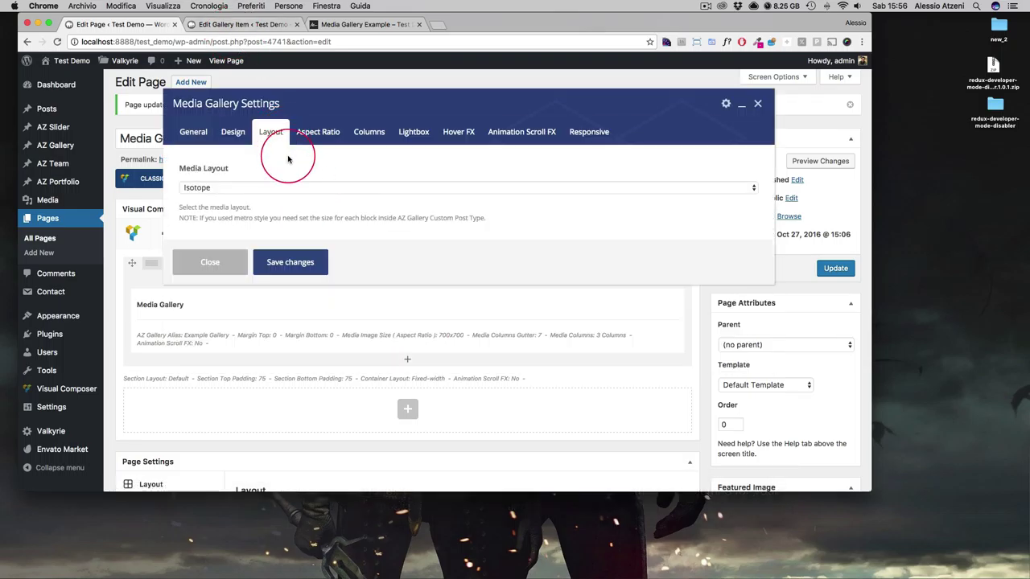
left_click(309, 135)
double_click(198, 190)
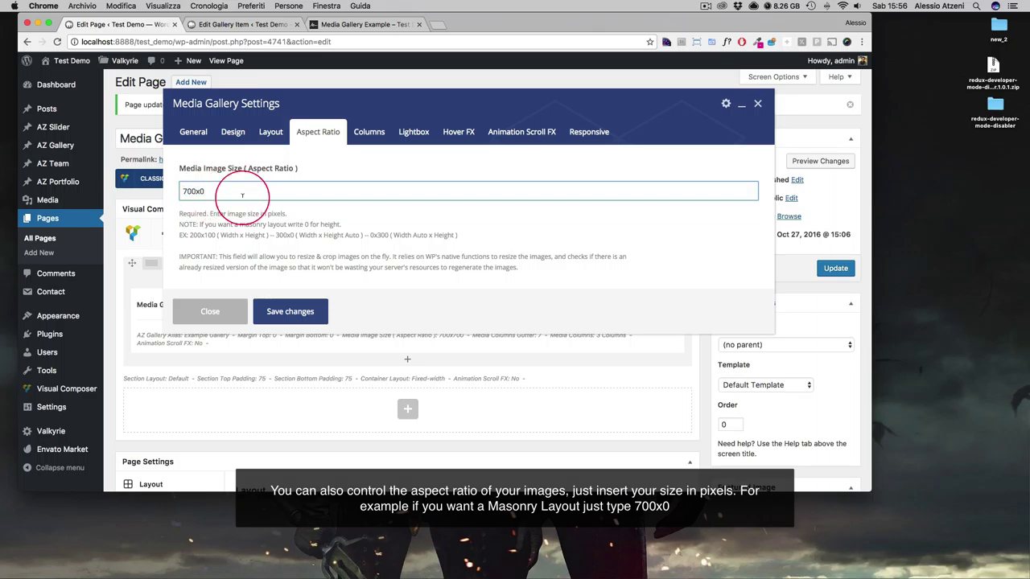
left_click(281, 315)
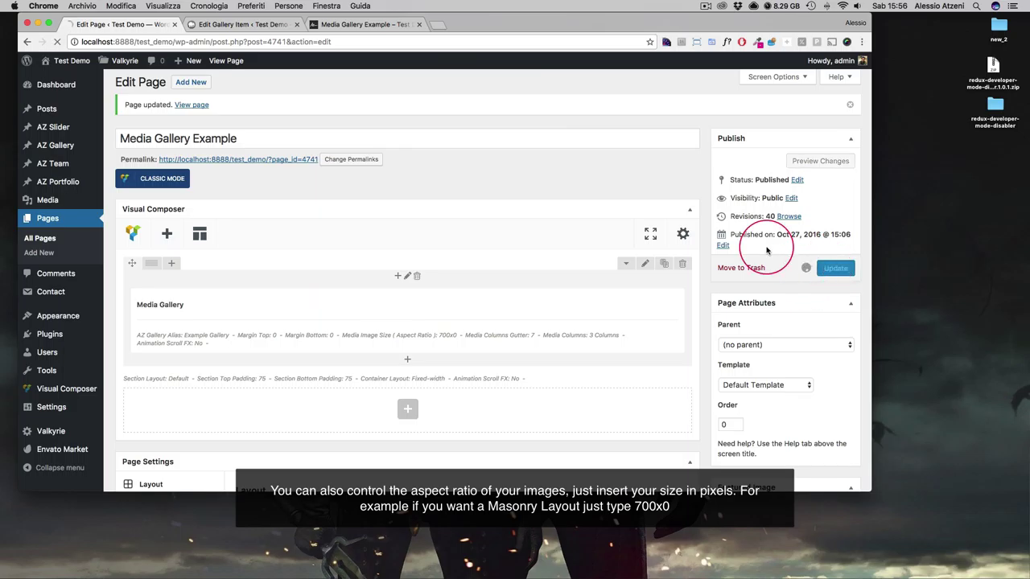
Reload the published page and examine the gallery's masonry layout.
left_click(346, 24)
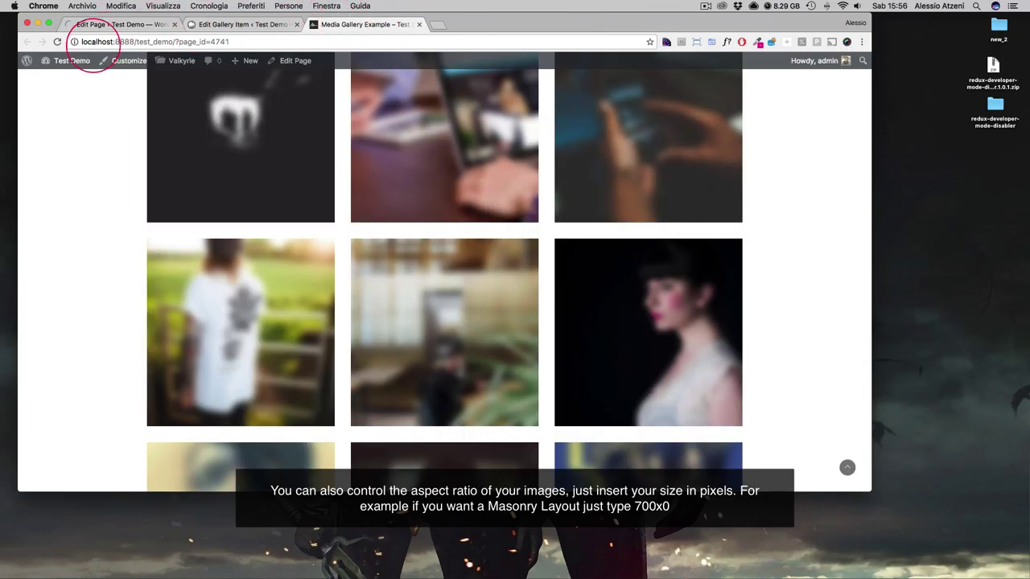
left_click(58, 41)
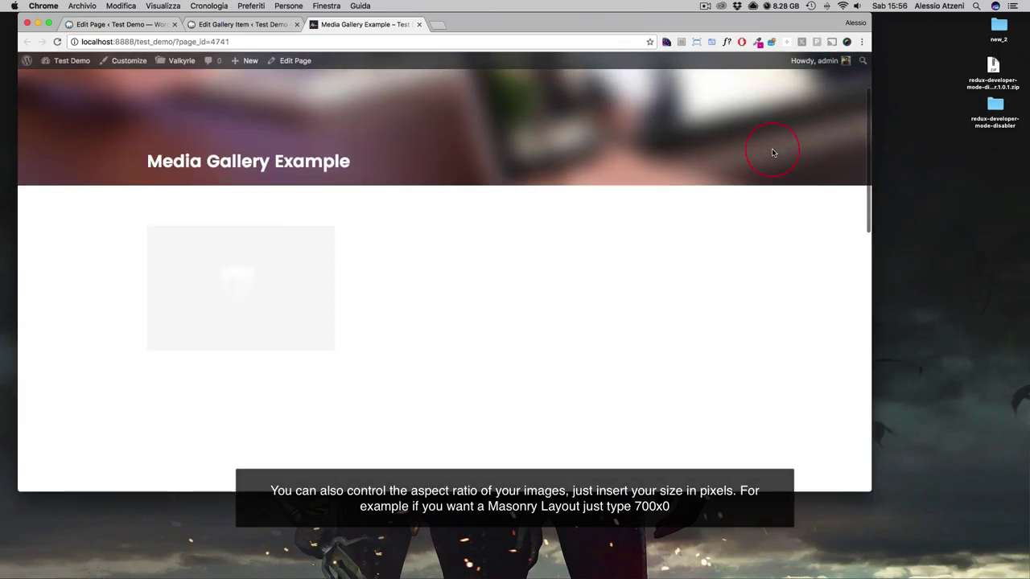
scroll(239, 214, "down", 2)
scroll(239, 215, "down", 10)
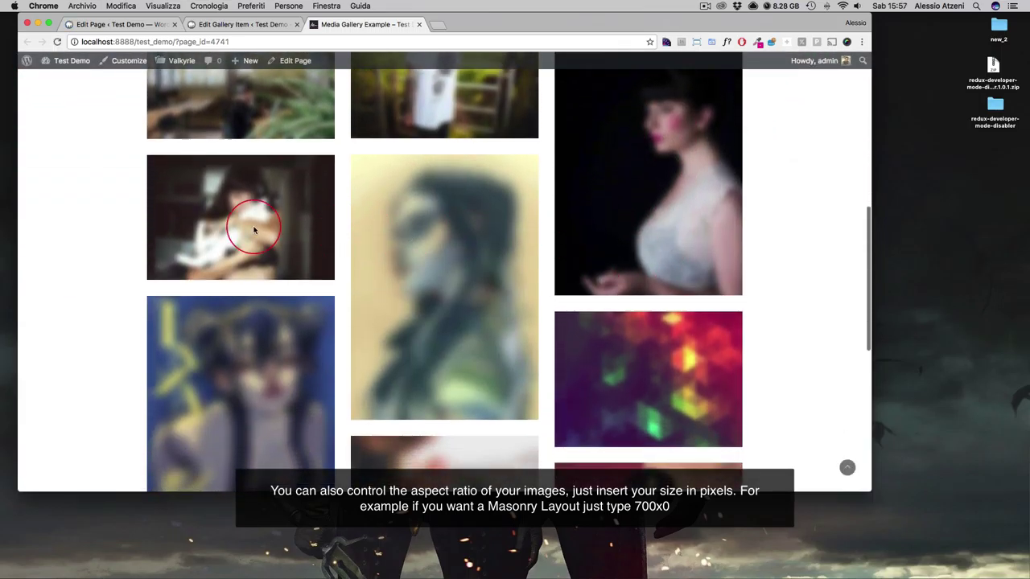
scroll(763, 280, "up", 3)
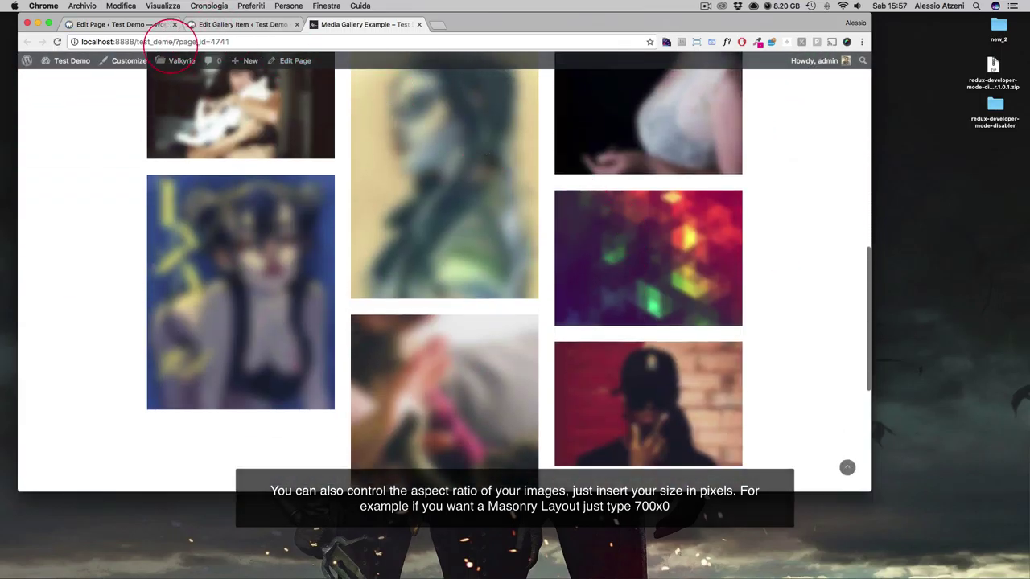
Reopen the page's Media Gallery settings and set the media image size to 700x700.
left_click(129, 24)
left_click(421, 317)
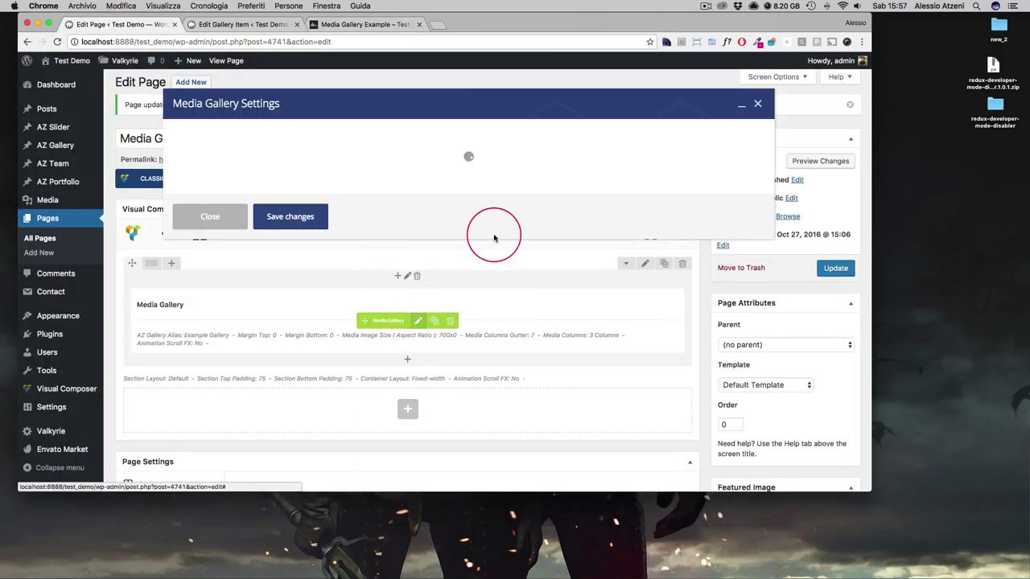
left_click(313, 138)
left_click(231, 185)
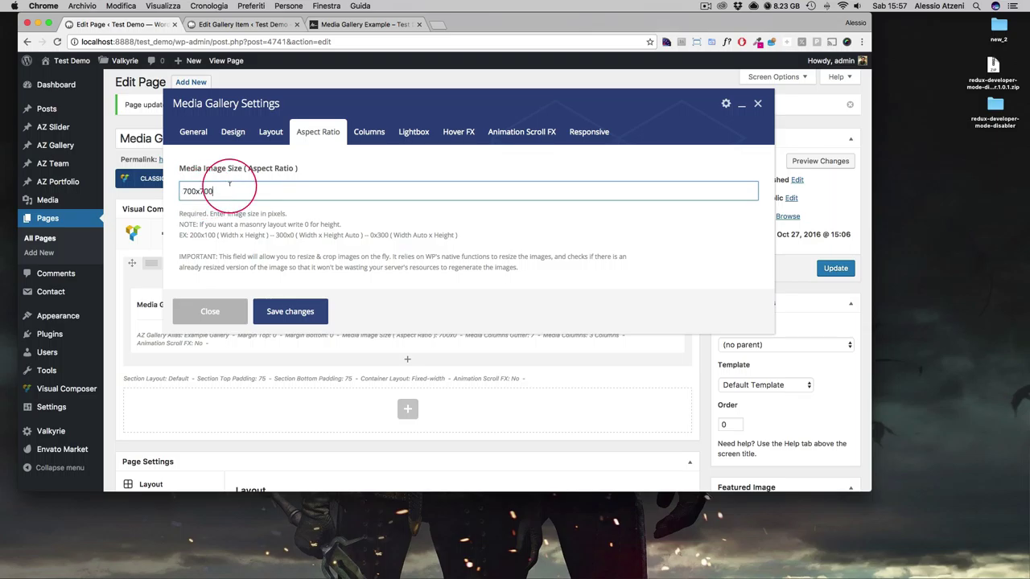
Set Extra Large Devices - Media Columns to 12 Columns and the default Media Columns to 6 Columns.
left_click(350, 138)
scroll(386, 223, "down", 2)
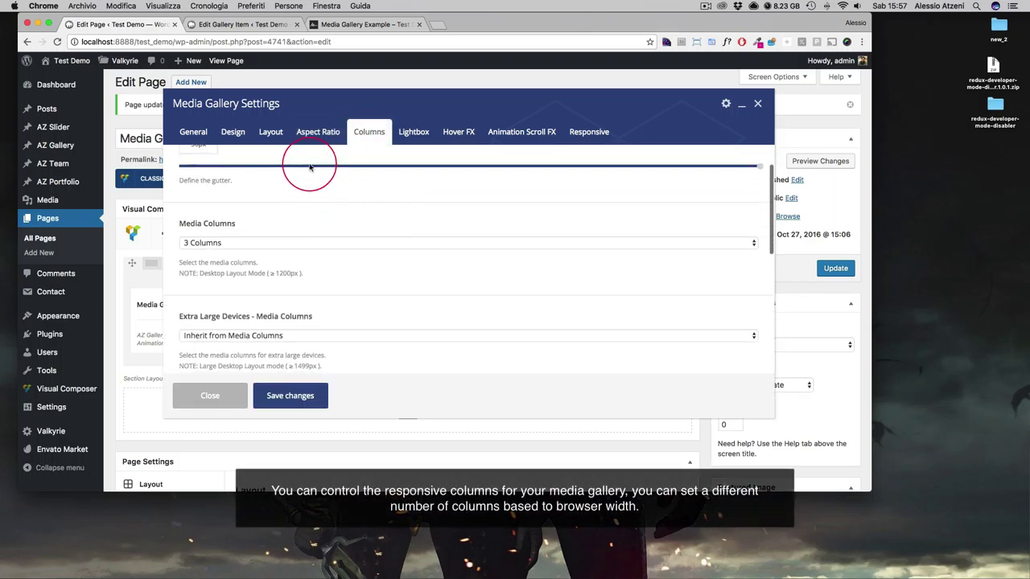
left_click(305, 242)
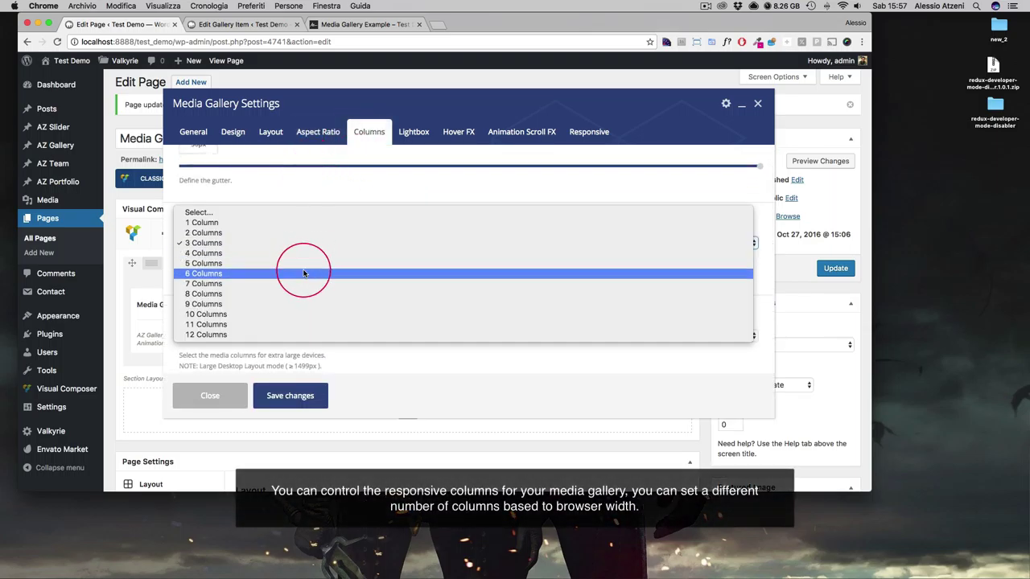
left_click(333, 174)
scroll(285, 314, "down", 2)
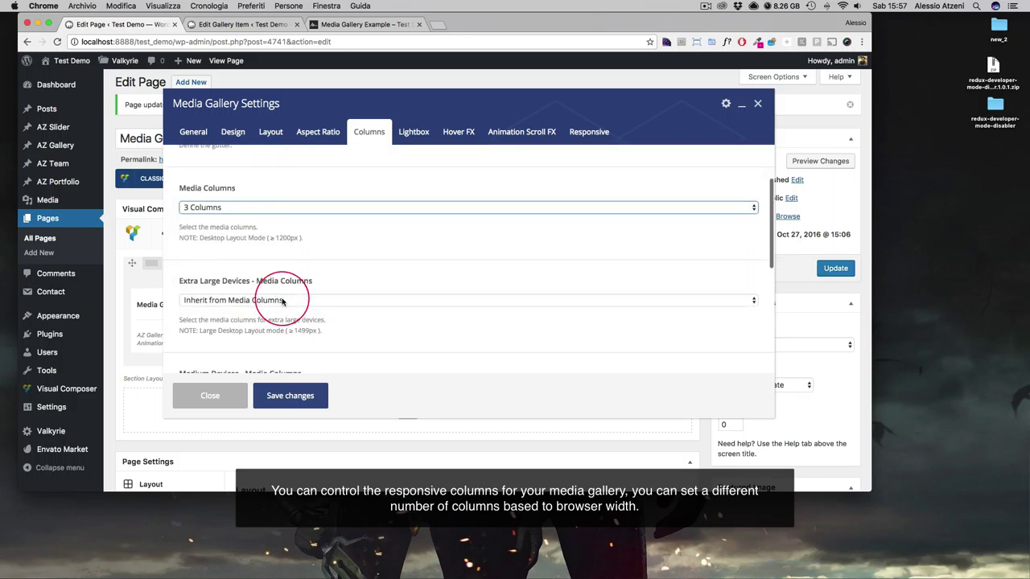
left_click(281, 299)
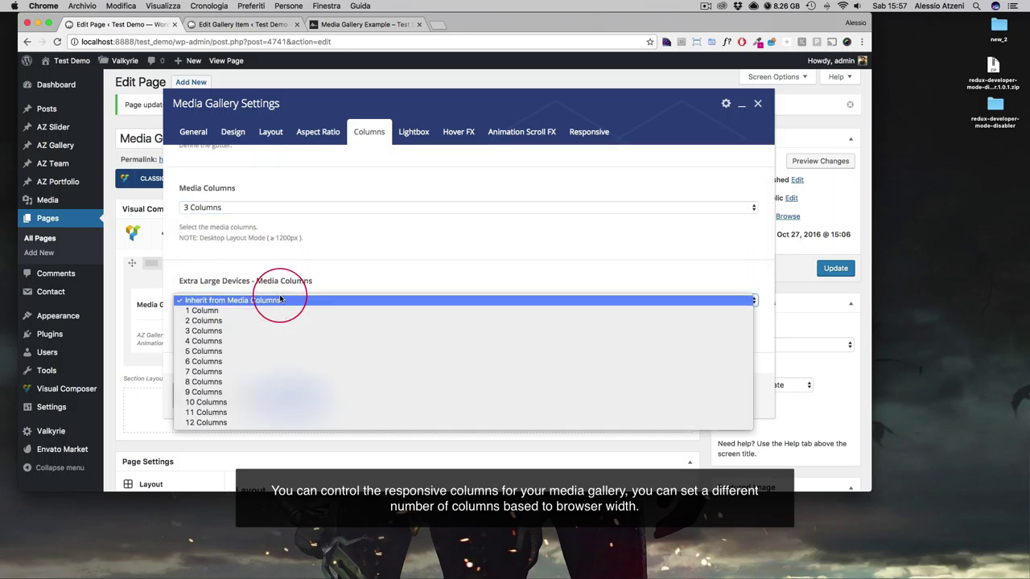
left_click(269, 422)
scroll(453, 299, "down", 3)
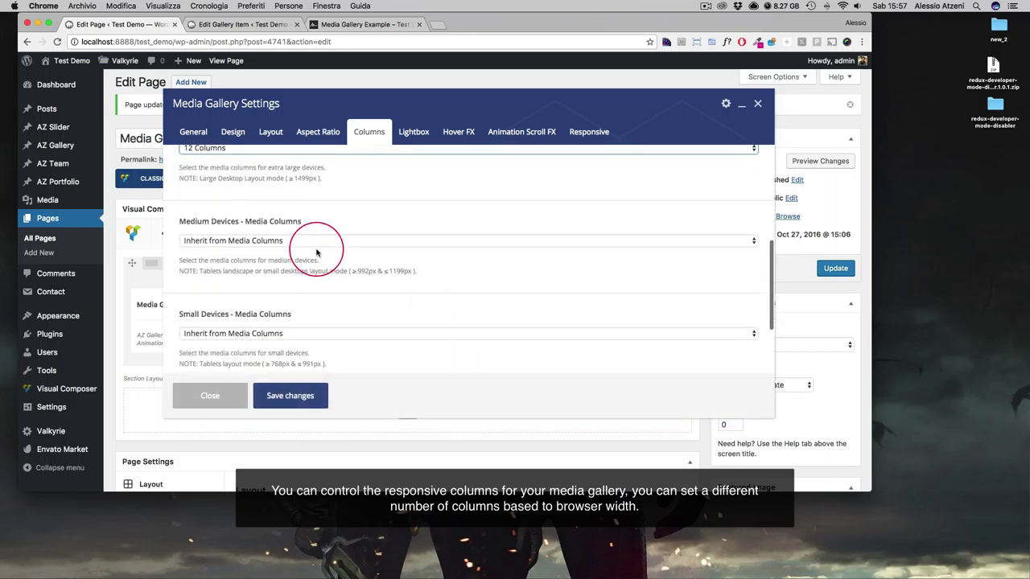
scroll(310, 239, "up", 4)
left_click(288, 239)
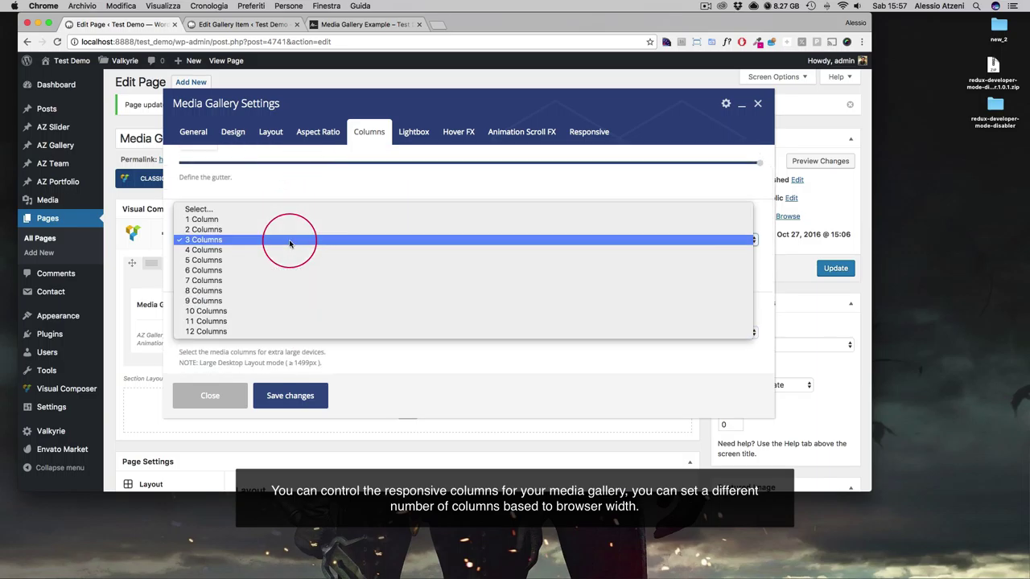
left_click(272, 270)
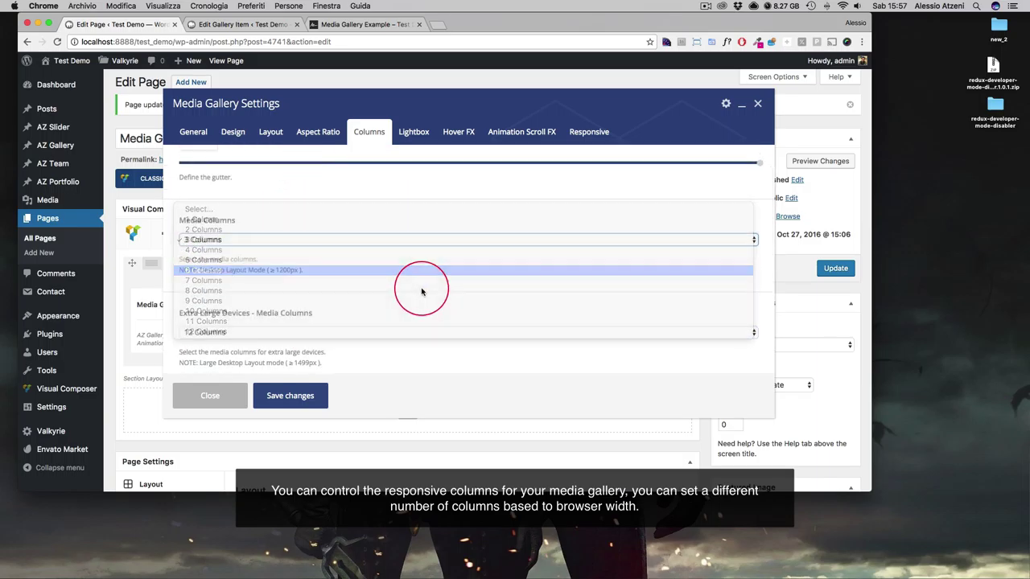
Set the media columns to 4 for medium, 3 for small and 2 for extra small devices, save the changes and update the page.
scroll(421, 291, "down", 3)
scroll(421, 292, "down", 2)
left_click(276, 211)
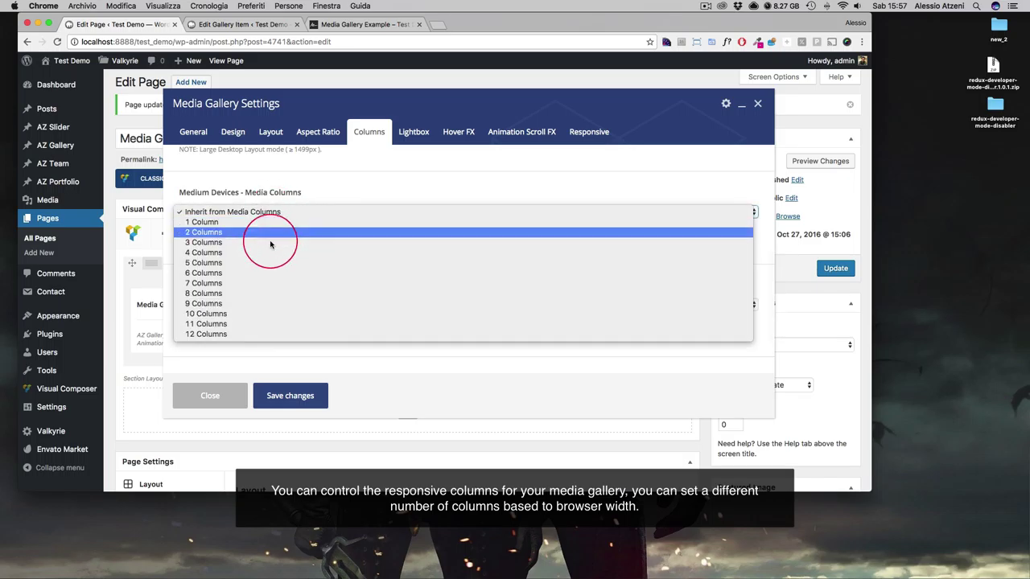
left_click(269, 254)
scroll(289, 277, "down", 1)
left_click(267, 263)
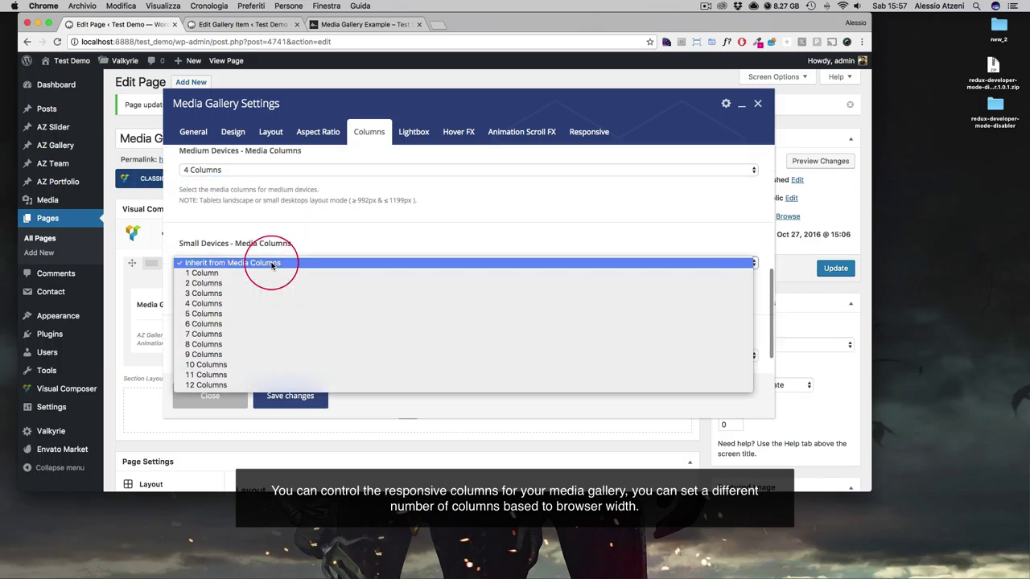
left_click(259, 293)
left_click(260, 356)
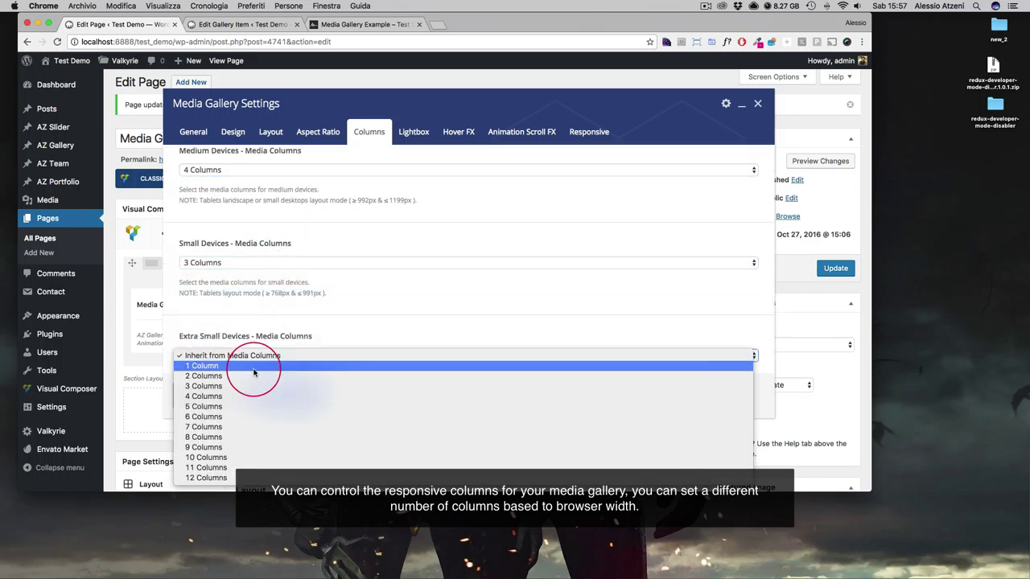
left_click(259, 376)
left_click(290, 395)
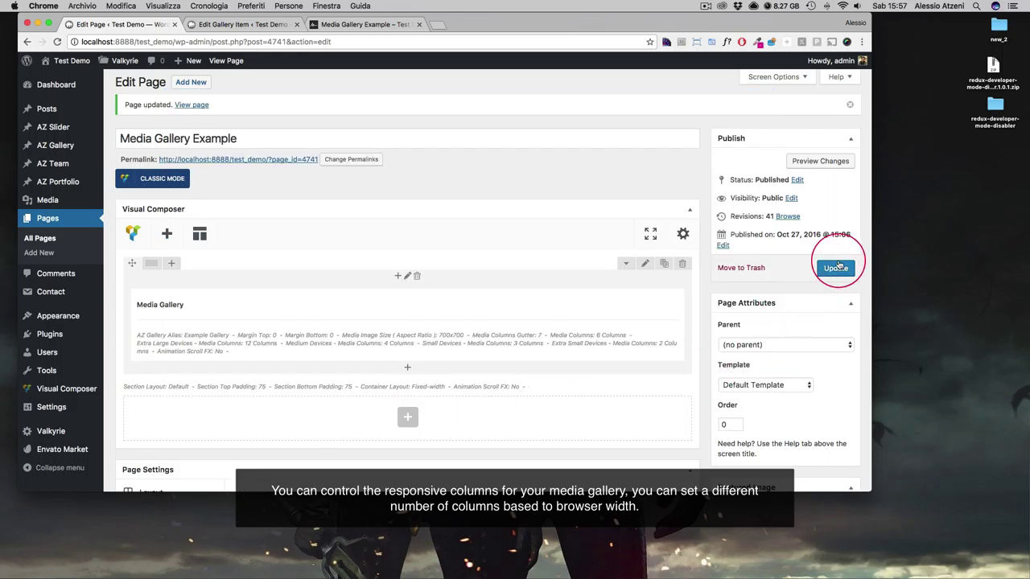
Reload the published page and widen the browser window to examine the gallery's responsive columns.
left_click(312, 25)
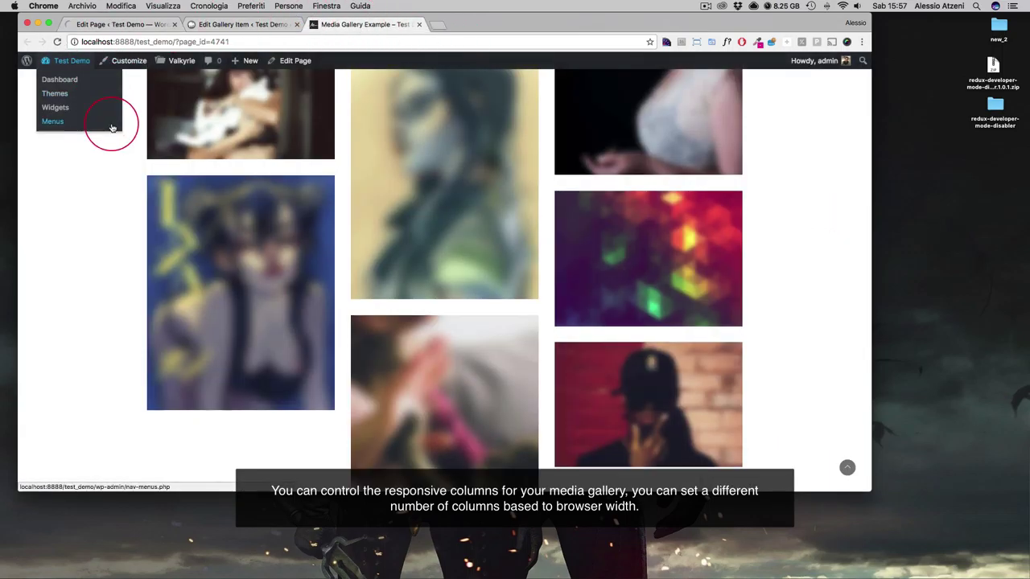
left_click(58, 42)
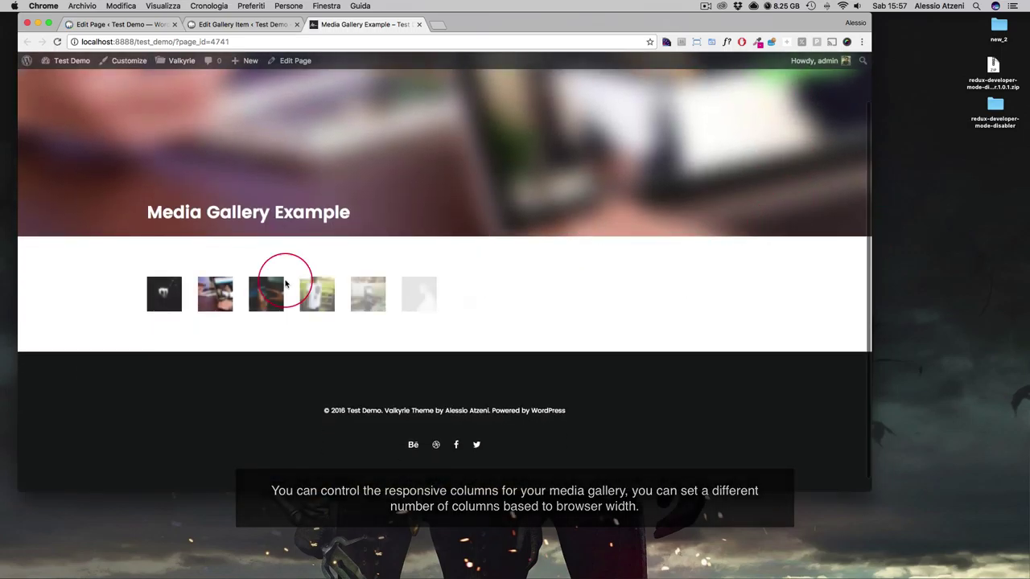
left_click_drag(869, 294, 1011, 349)
scroll(498, 283, "down", 5)
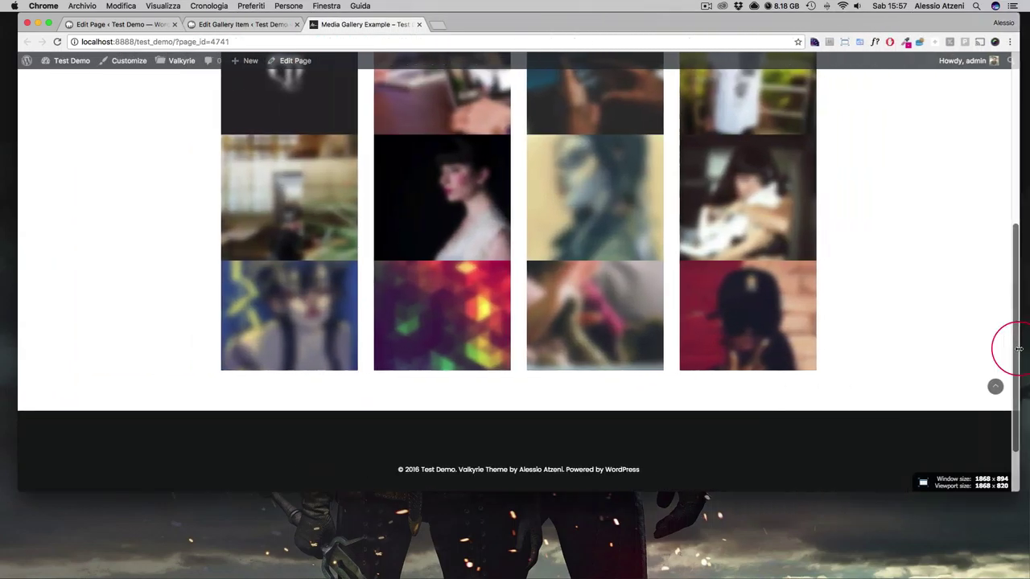
Set the gallery's Media Columns to 4 Columns and Extra Large Devices - Media Columns to Inherit from Media Columns.
left_click(134, 25)
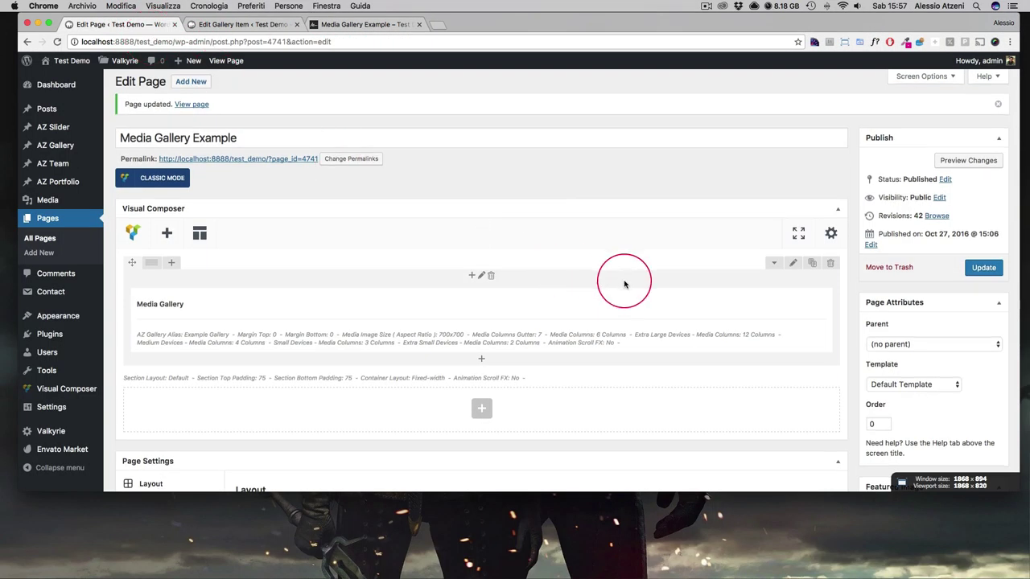
scroll(471, 217, "down", 3)
left_click(482, 214)
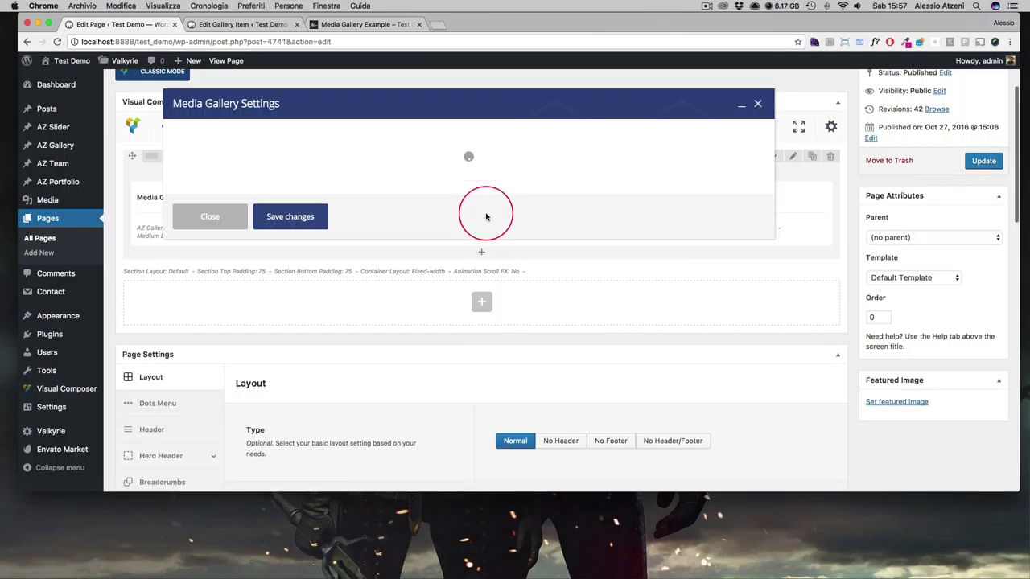
left_click(373, 136)
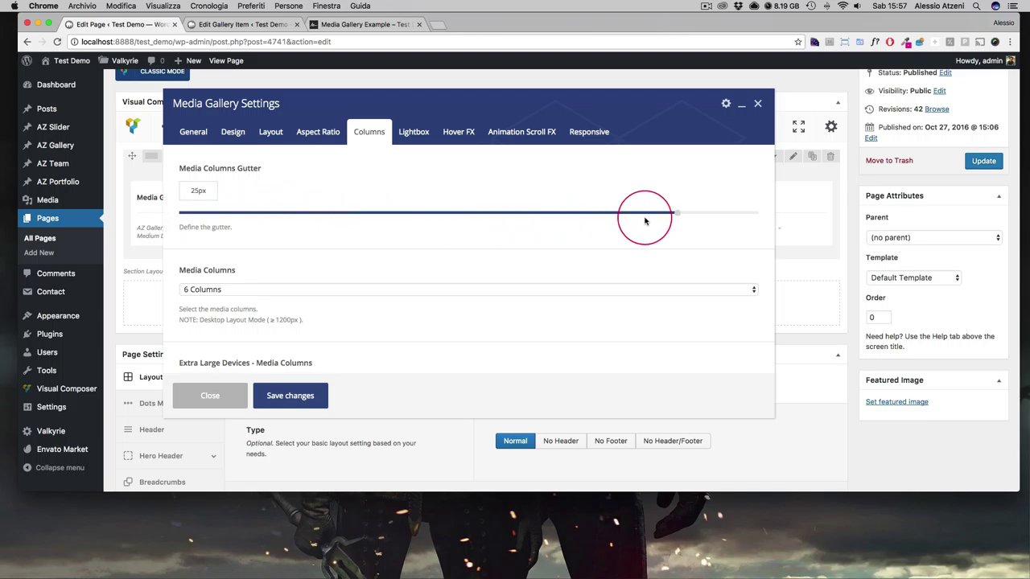
left_click(357, 288)
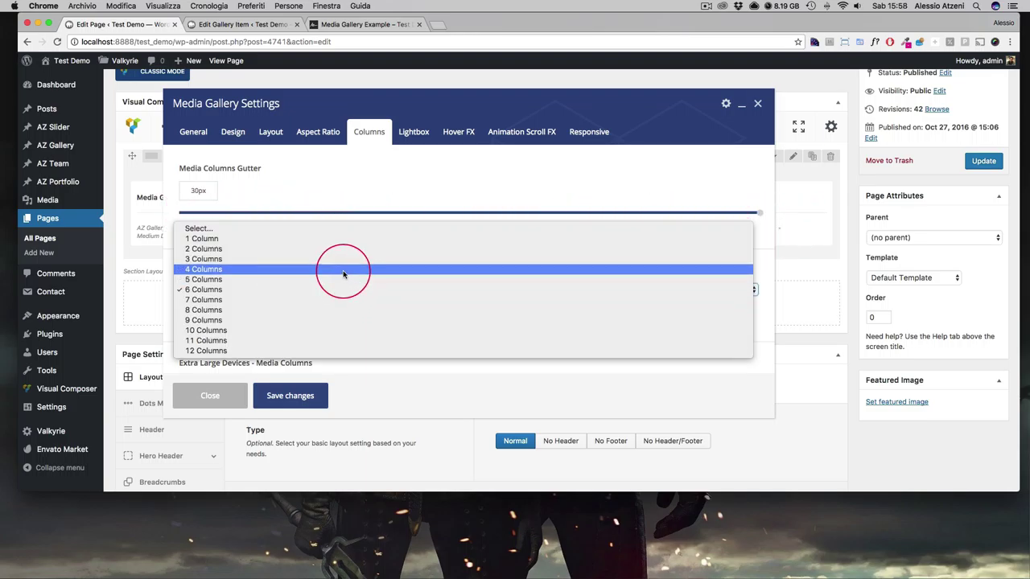
left_click(345, 270)
scroll(346, 286, "down", 3)
left_click(259, 294)
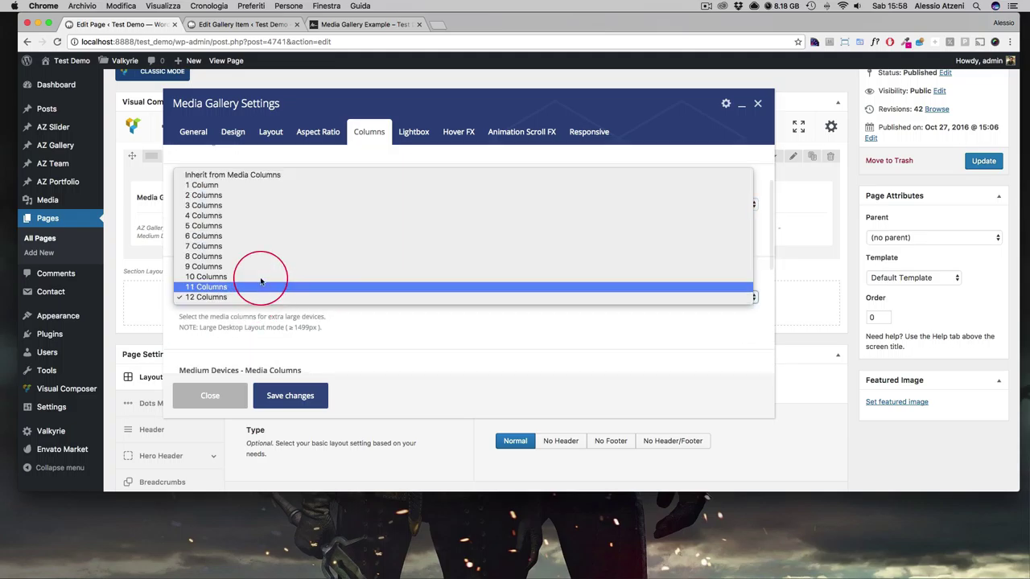
left_click(374, 287)
Set the media columns to 3 for medium, 2 for small and 1 for extra small devices, save the changes and update the page.
scroll(370, 282, "down", 5)
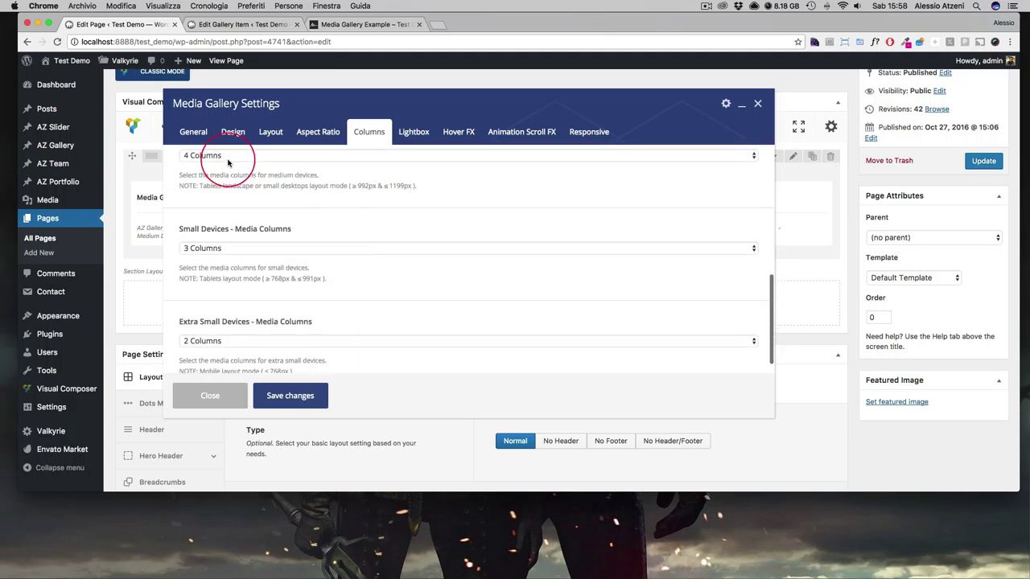
left_click(214, 156)
left_click(227, 147)
left_click(286, 248)
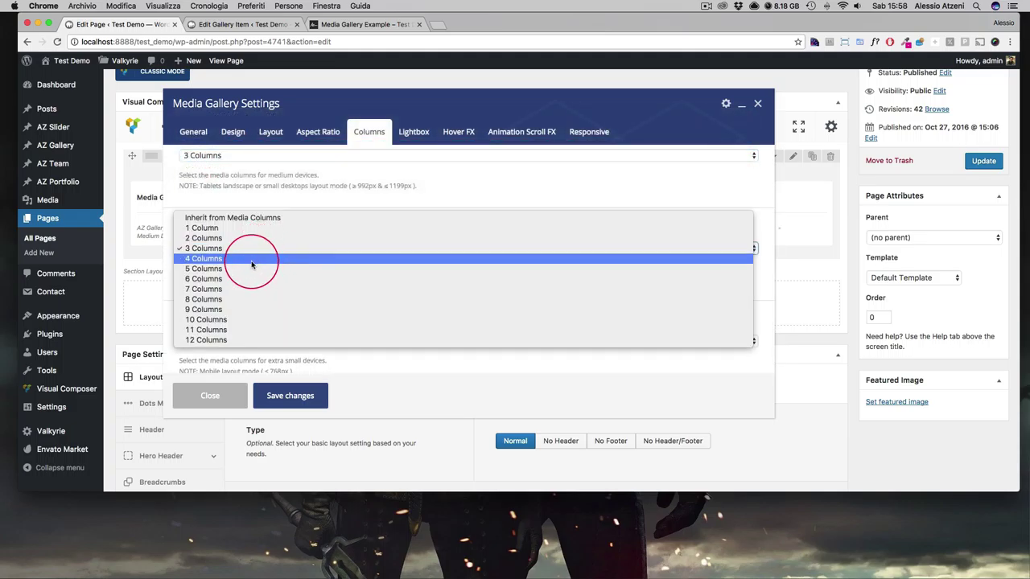
left_click(249, 238)
left_click(235, 349)
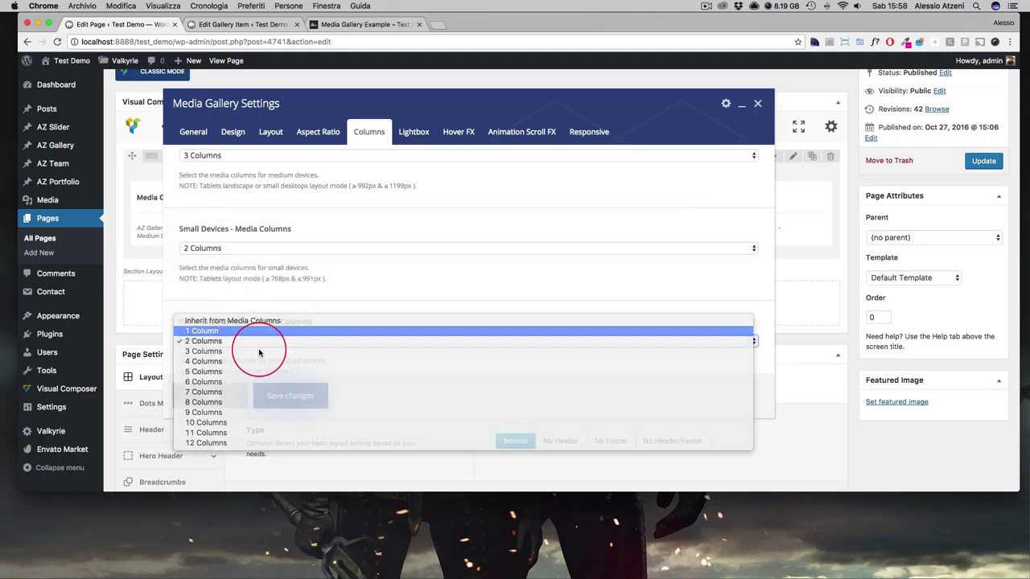
left_click(249, 329)
left_click(290, 394)
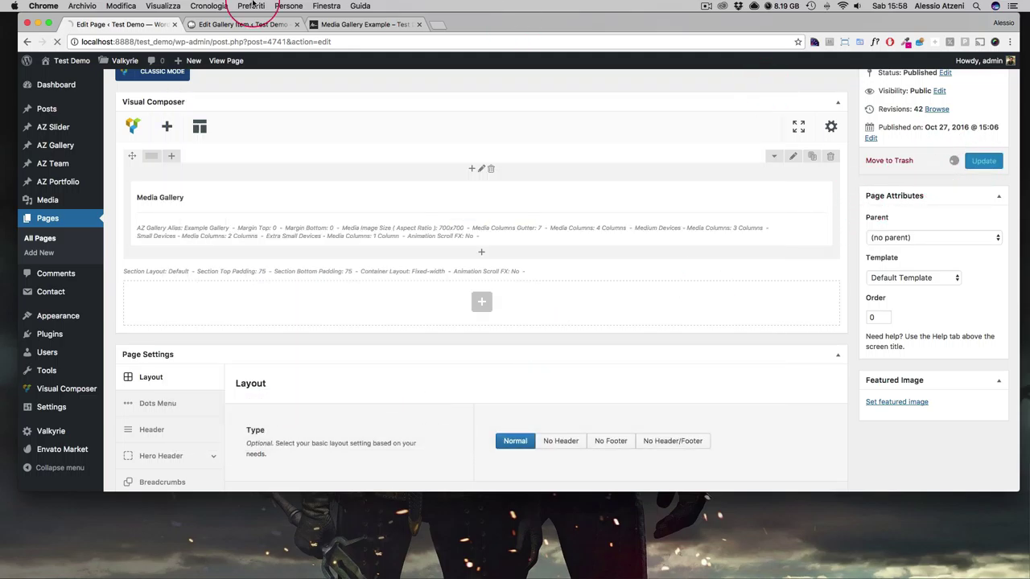
Reload the published page and examine the gallery's four-column square grid.
left_click(313, 24)
left_click(55, 41)
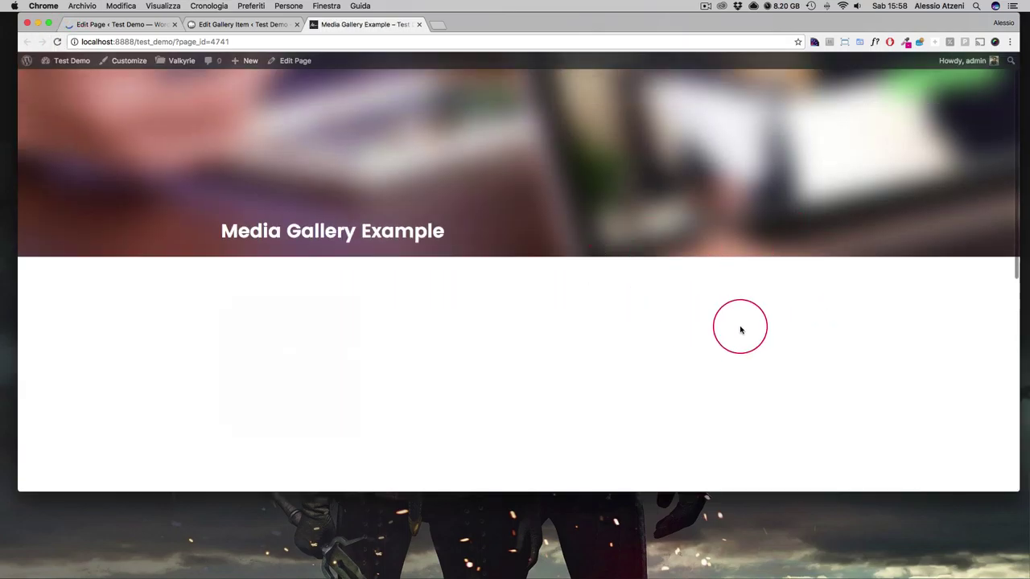
scroll(724, 314, "down", 3)
scroll(869, 270, "down", 5)
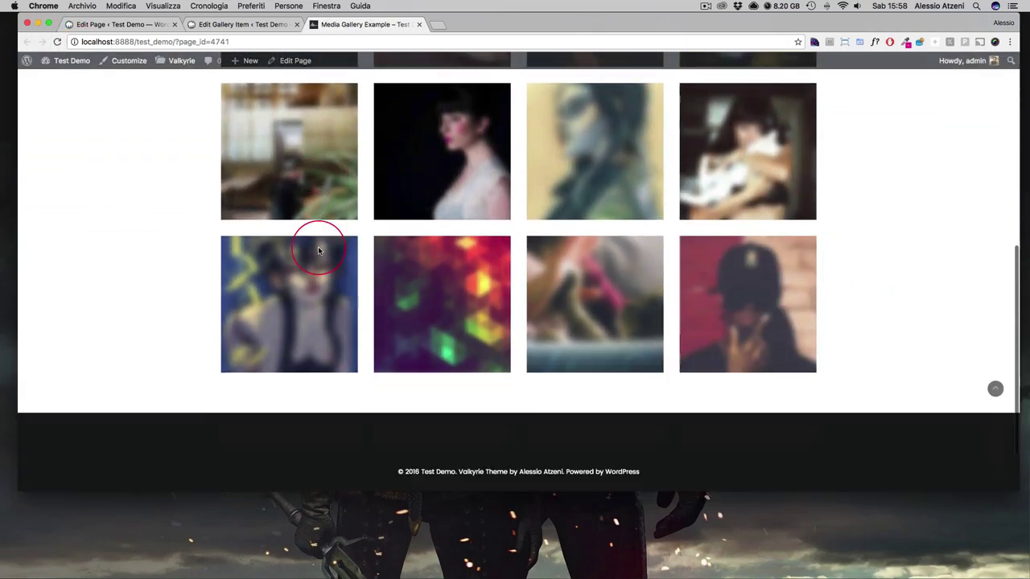
scroll(346, 212, "up", 3)
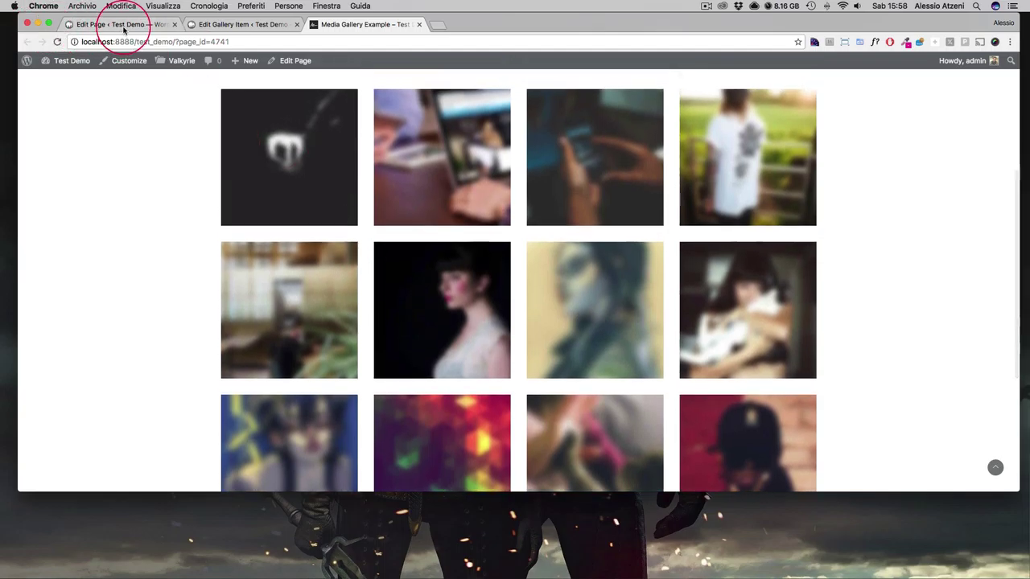
Reopen the Media Gallery settings and enable Hover Effects for the gallery.
left_click(124, 30)
left_click(489, 314)
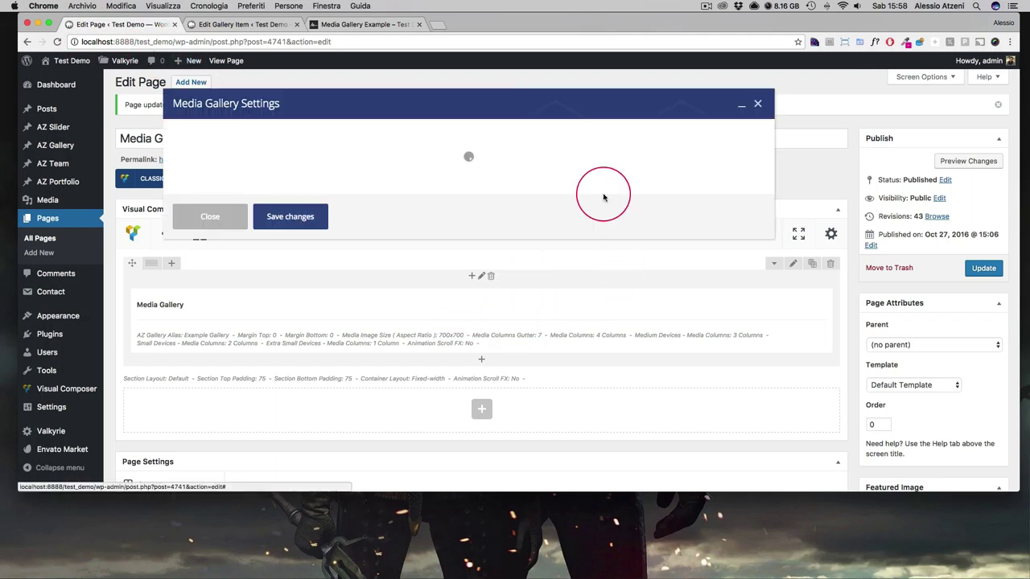
left_click(452, 143)
left_click(218, 179)
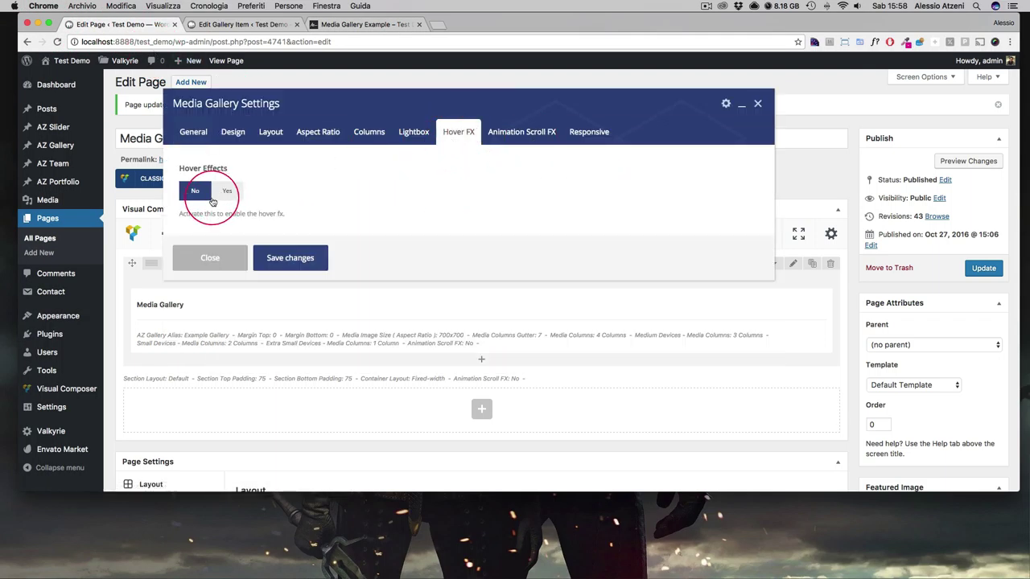
scroll(451, 241, "down", 2)
left_click(348, 261)
scroll(348, 262, "down", 3)
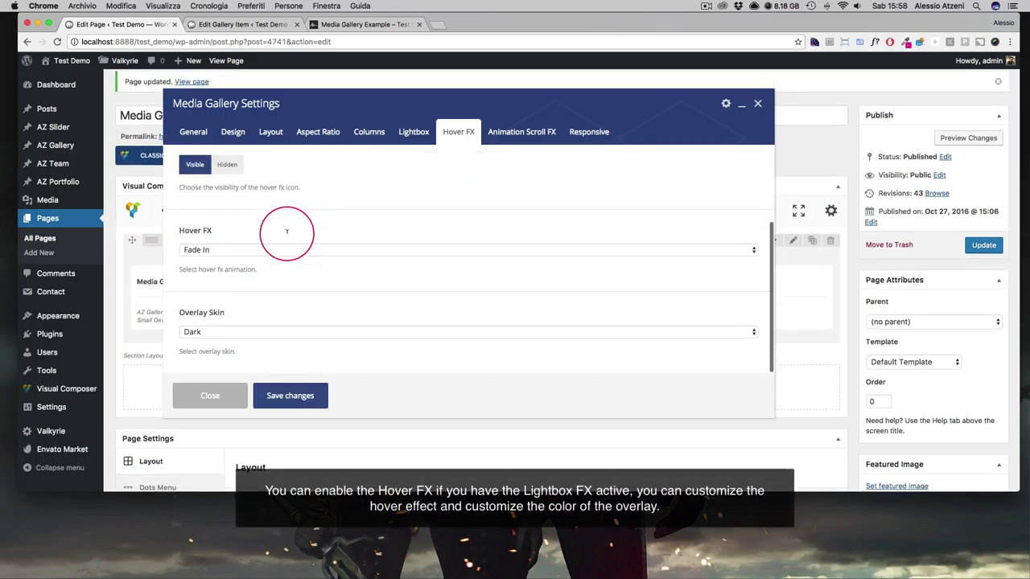
Set the hover effect's Overlay Skin to On the Fly with the custom color #ef4135.
left_click(230, 329)
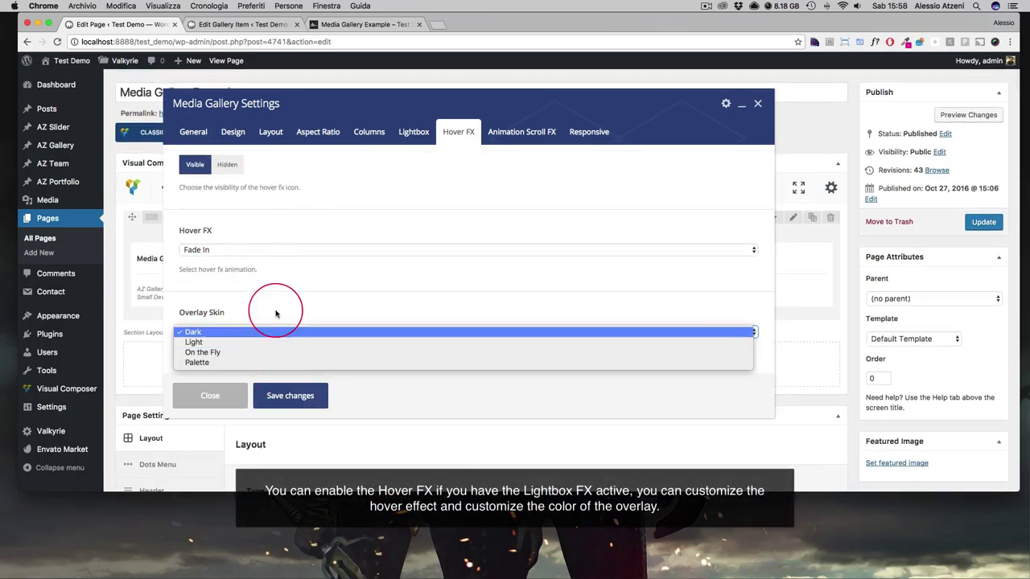
left_click(252, 351)
scroll(263, 312, "down", 3)
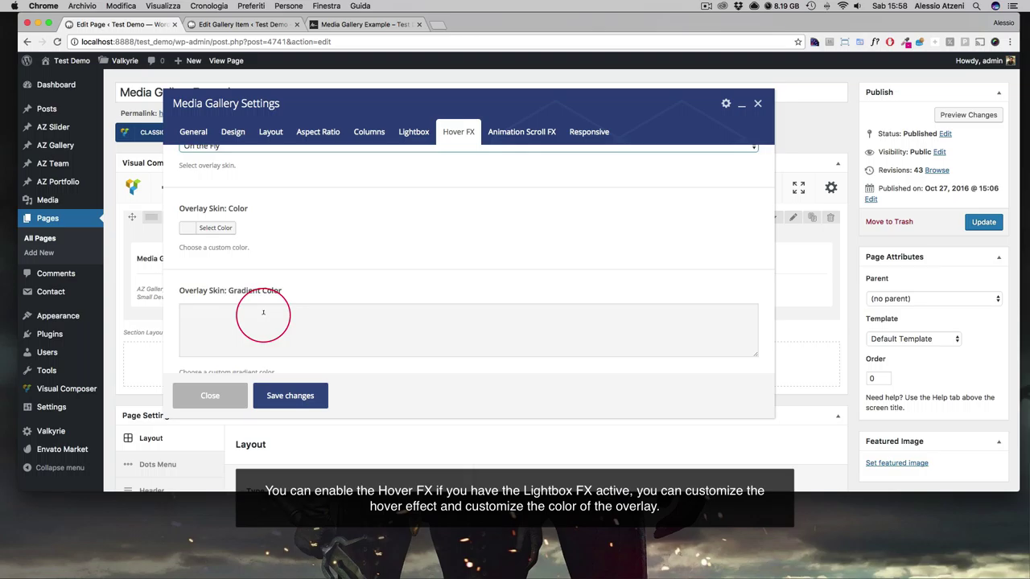
left_click(224, 222)
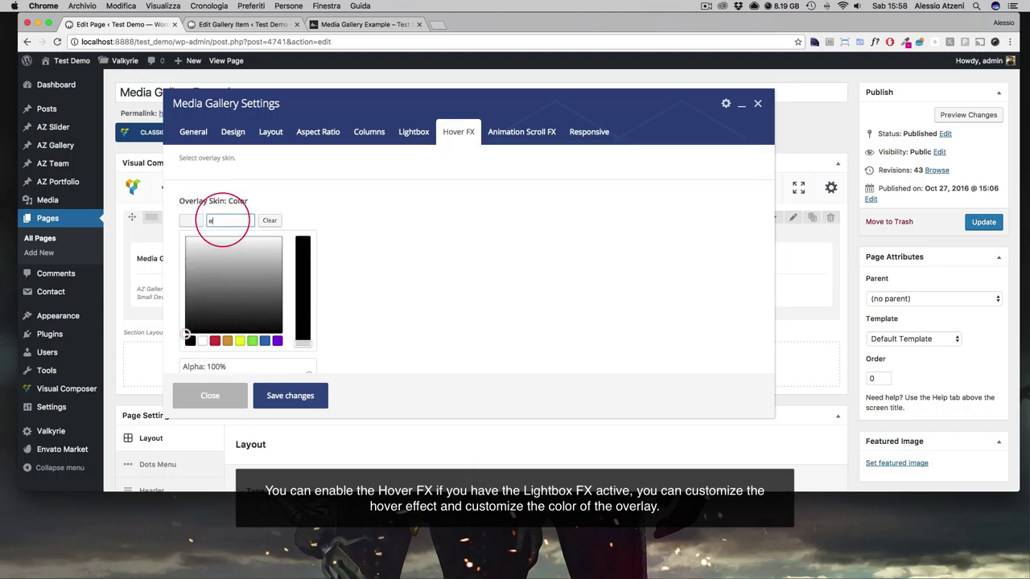
type("ef4135")
scroll(305, 340, "down", 2)
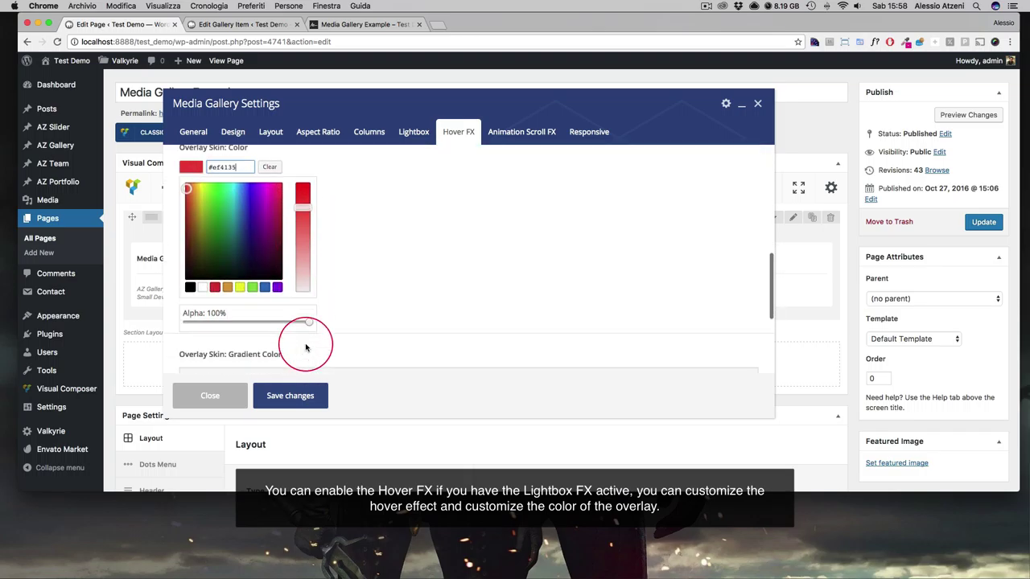
Enable Lightbox FX for the media gallery, save the settings and update the page.
left_click(286, 342)
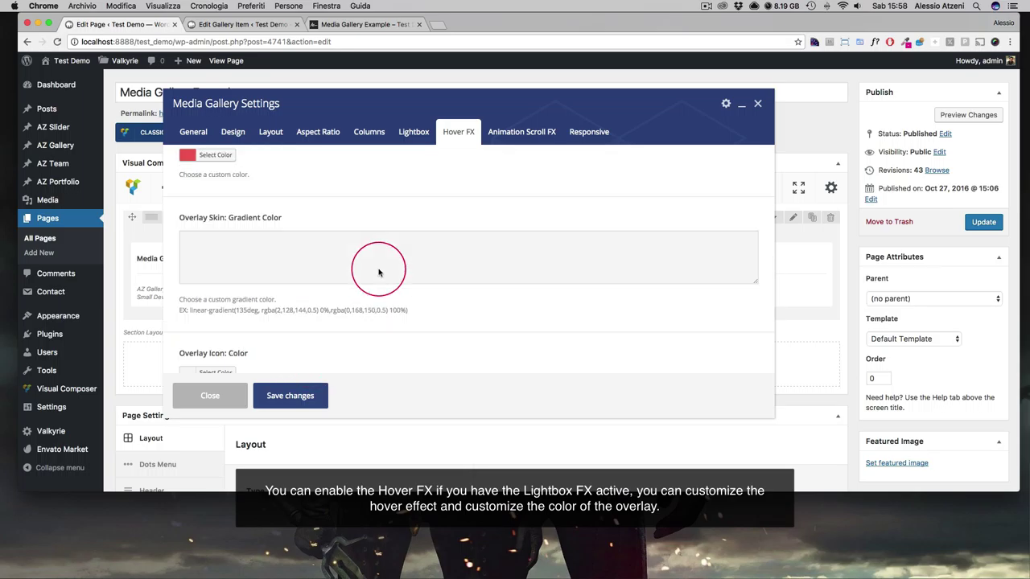
left_click(414, 135)
left_click(226, 193)
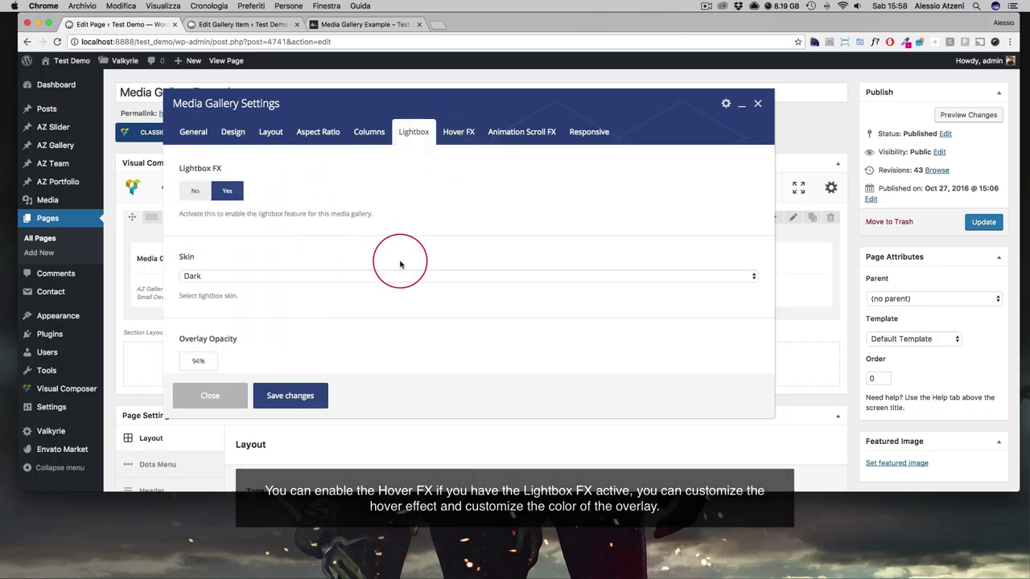
left_click(295, 392)
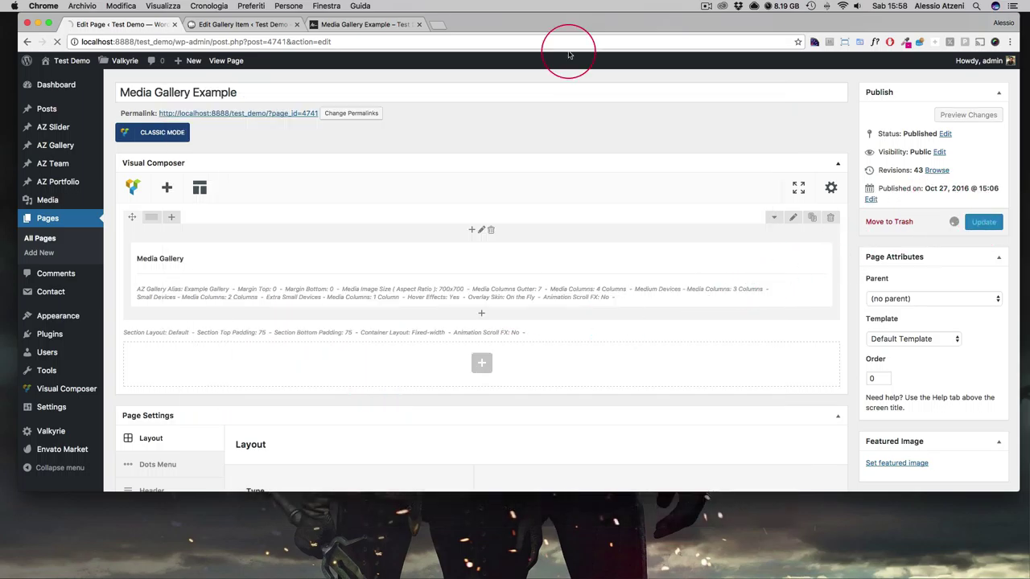
Reload the published page and examine the hover overlay on the gallery images.
left_click(358, 24)
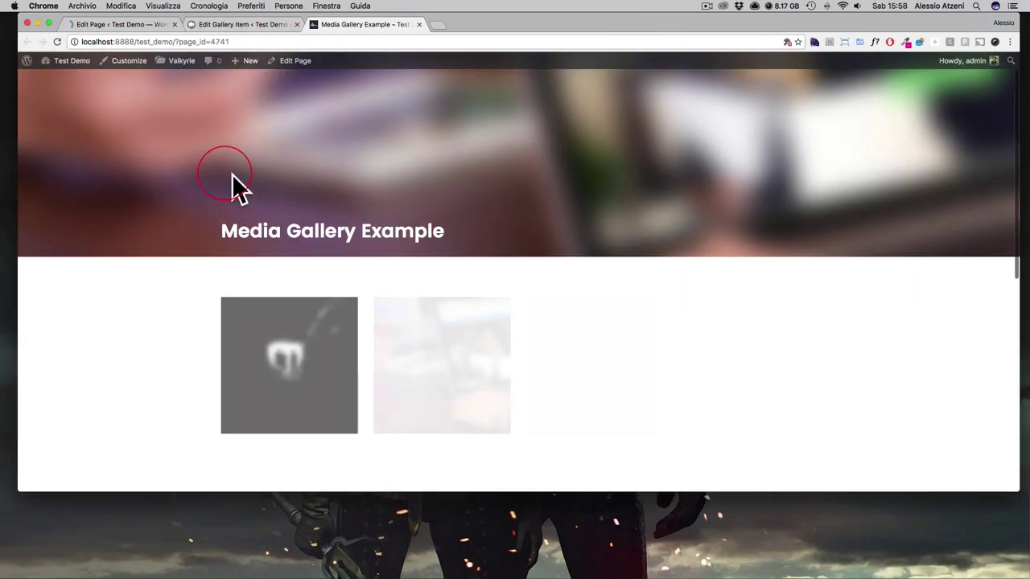
scroll(233, 181, "down", 6)
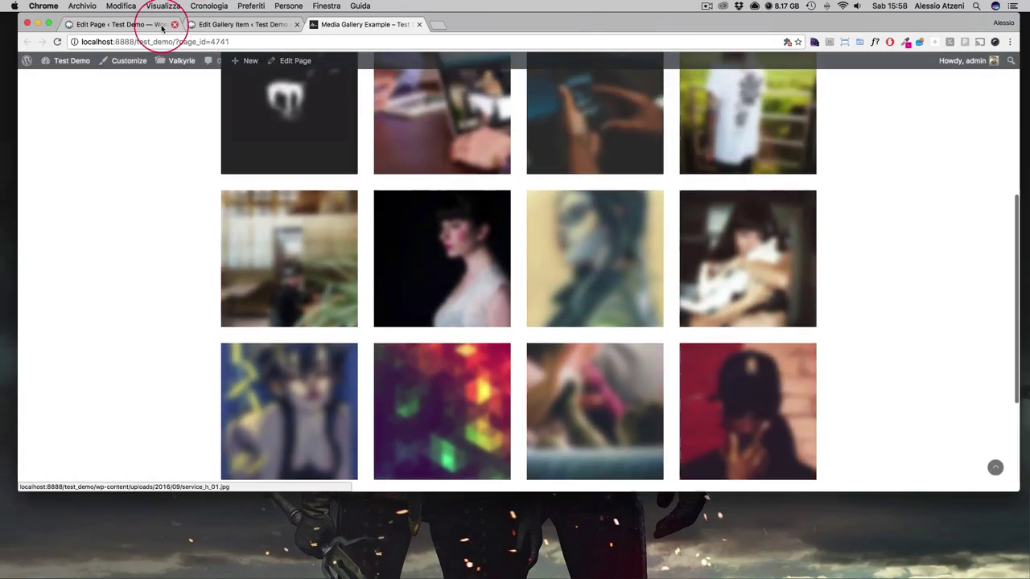
Set the gallery's Overlay Skin gradient color to the example linear-gradient(135deg, rgba(2,128,144,0.5) 0%,rgba(0,168,150,0.5) 100%), save the changes and update the page.
left_click(161, 25)
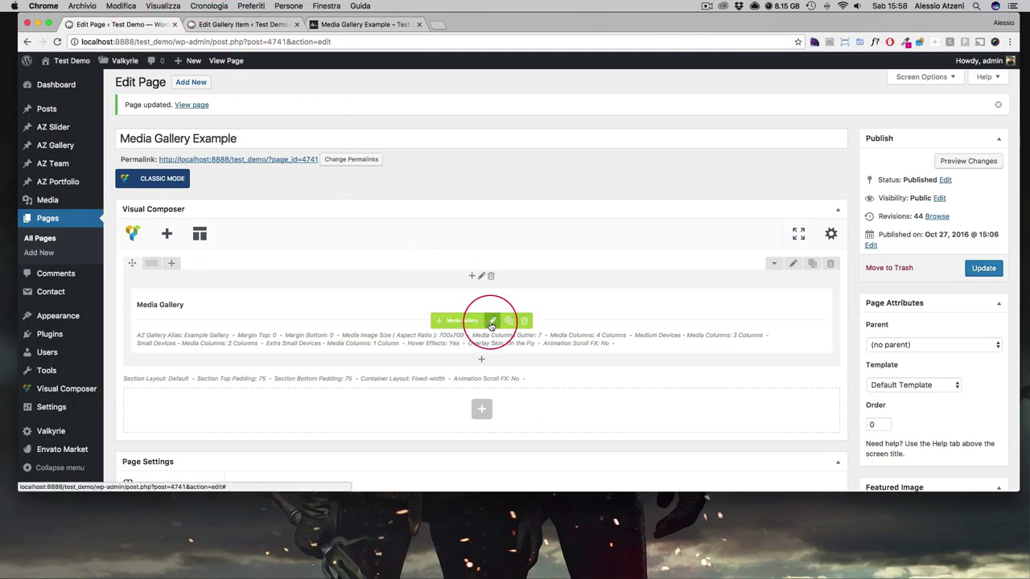
left_click(489, 315)
left_click(457, 133)
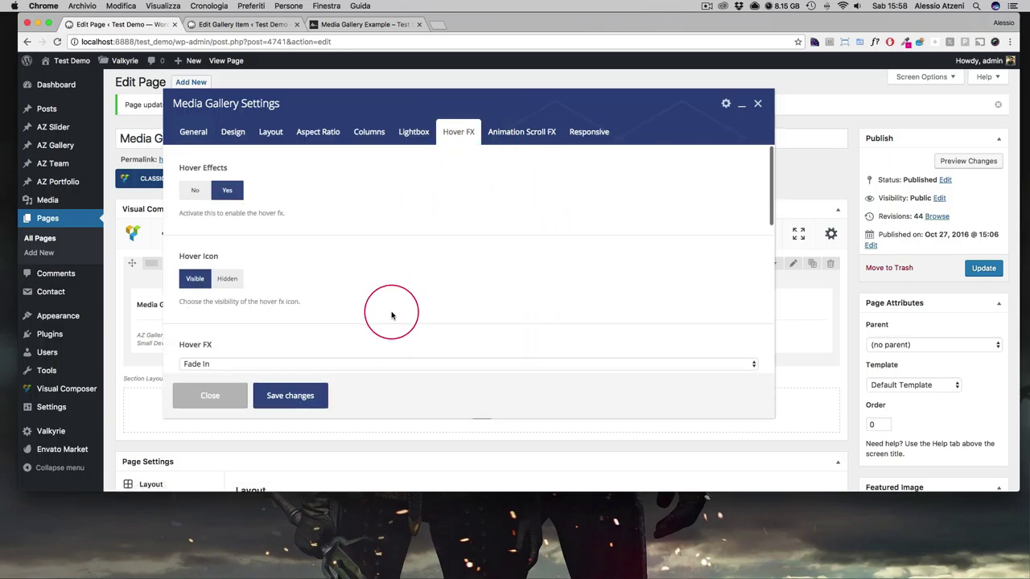
scroll(391, 315, "down", 10)
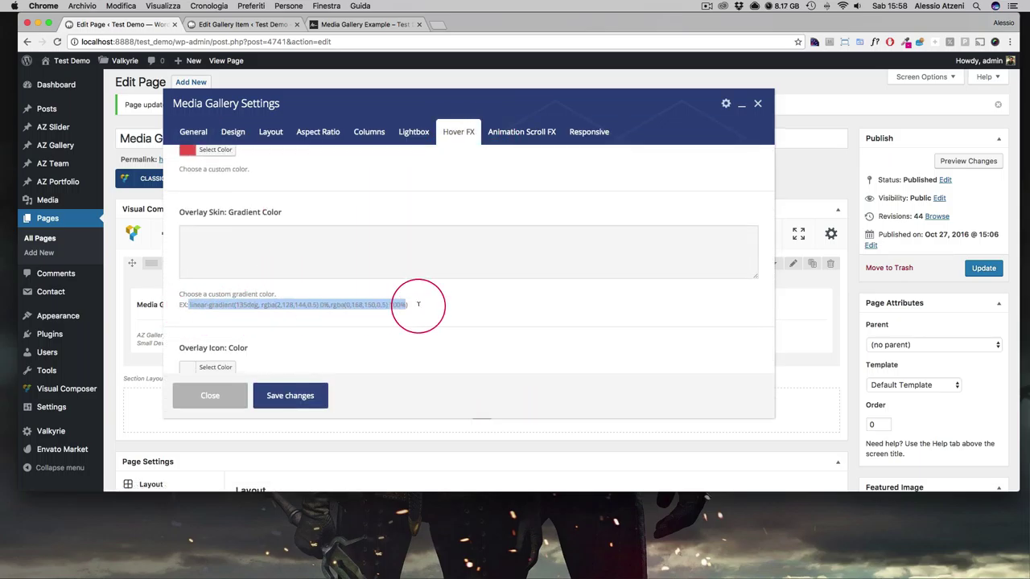
mouse_move(417, 304)
left_mouse_down()
mouse_move(430, 304)
mouse_move(407, 305)
left_mouse_up()
key("super+c")
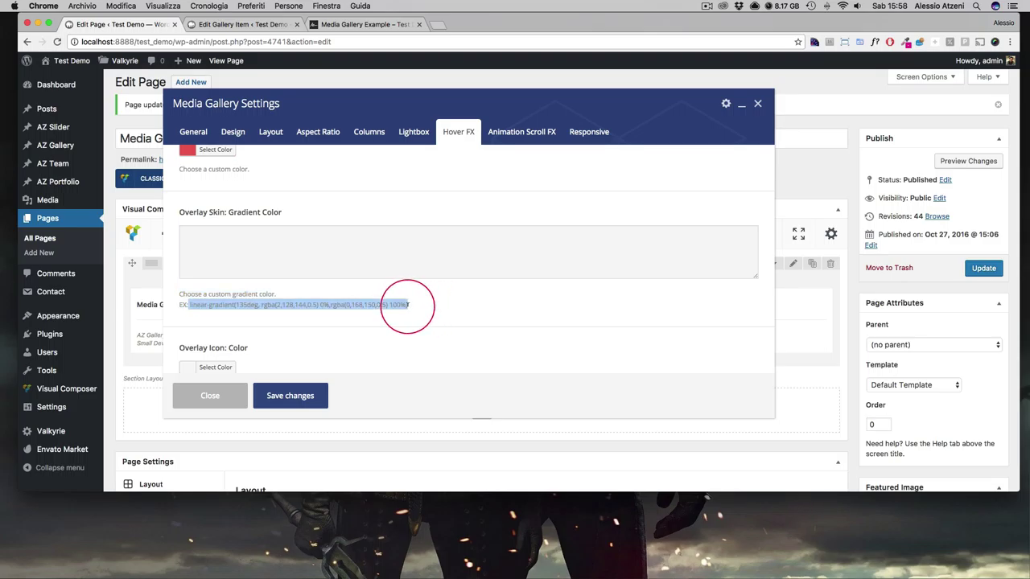
left_click(340, 250)
key("super+v")
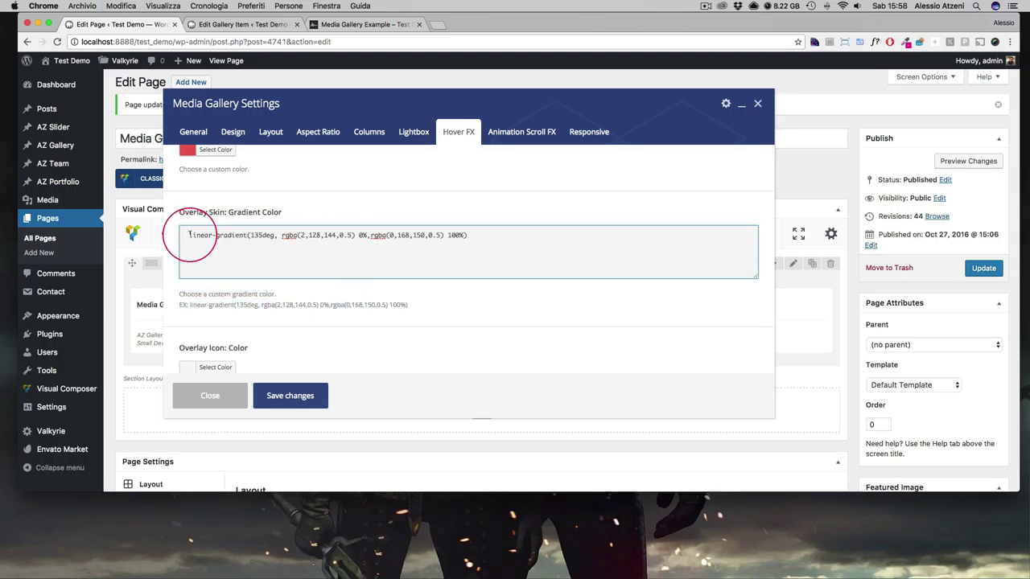
left_click(271, 394)
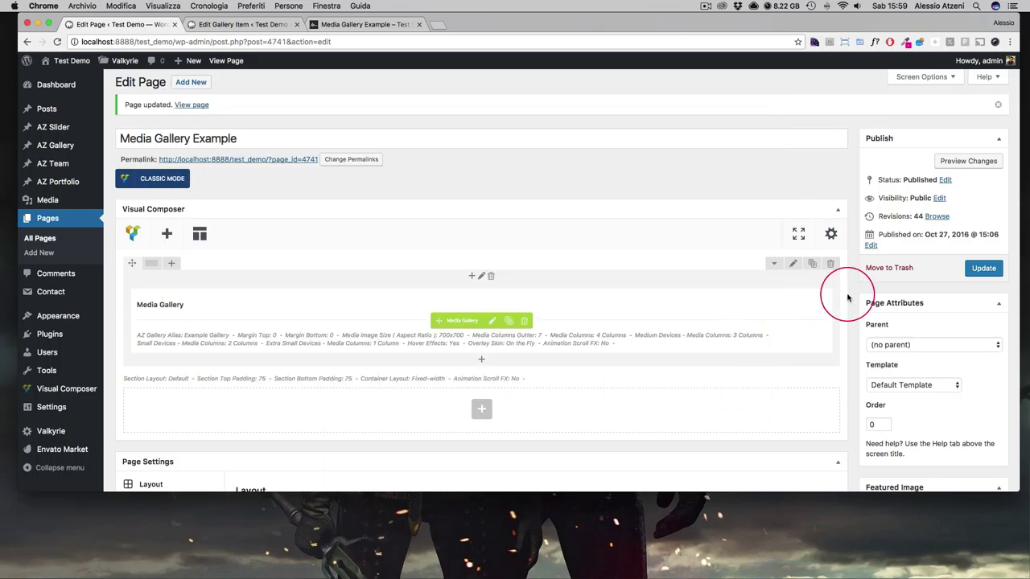
Reload the published page and examine the gradient hover overlay across the gallery images.
left_click(346, 24)
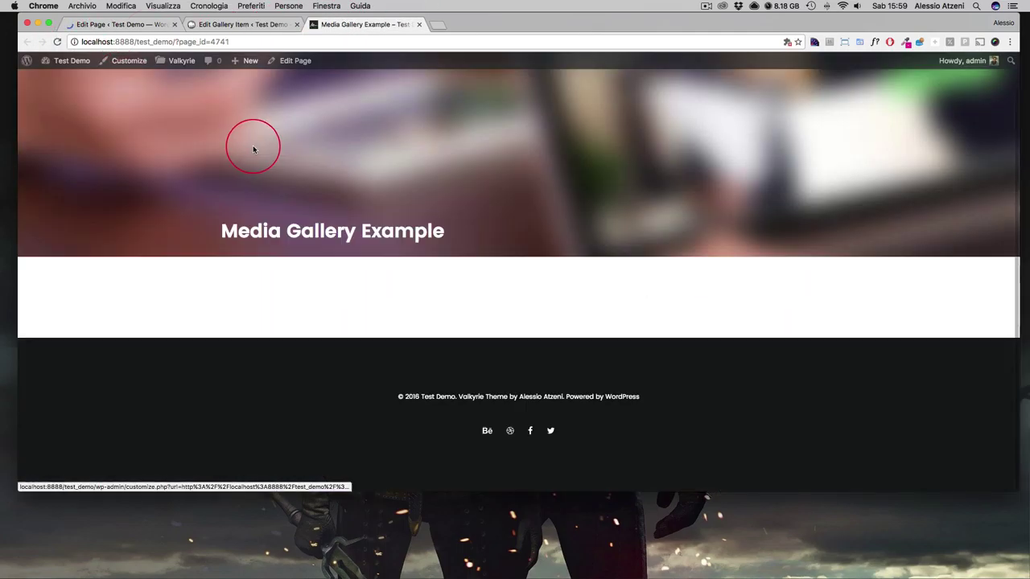
scroll(280, 169, "down", 4)
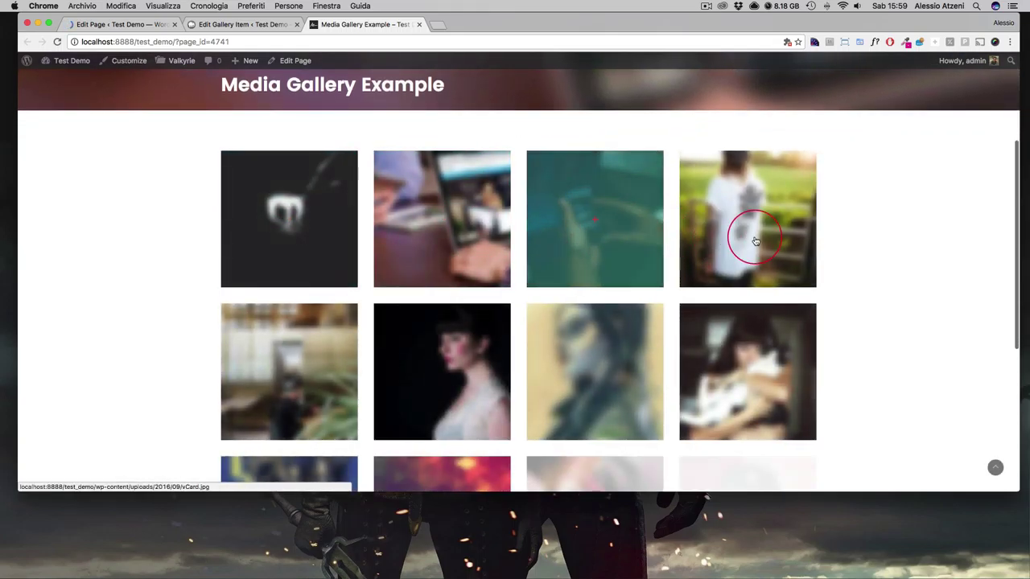
scroll(773, 233, "down", 5)
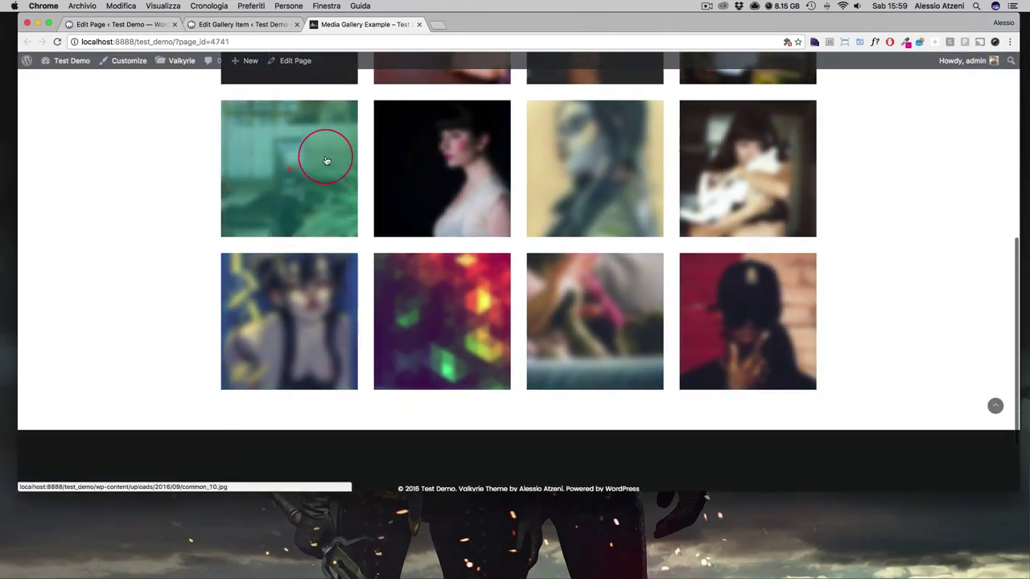
left_click(201, 24)
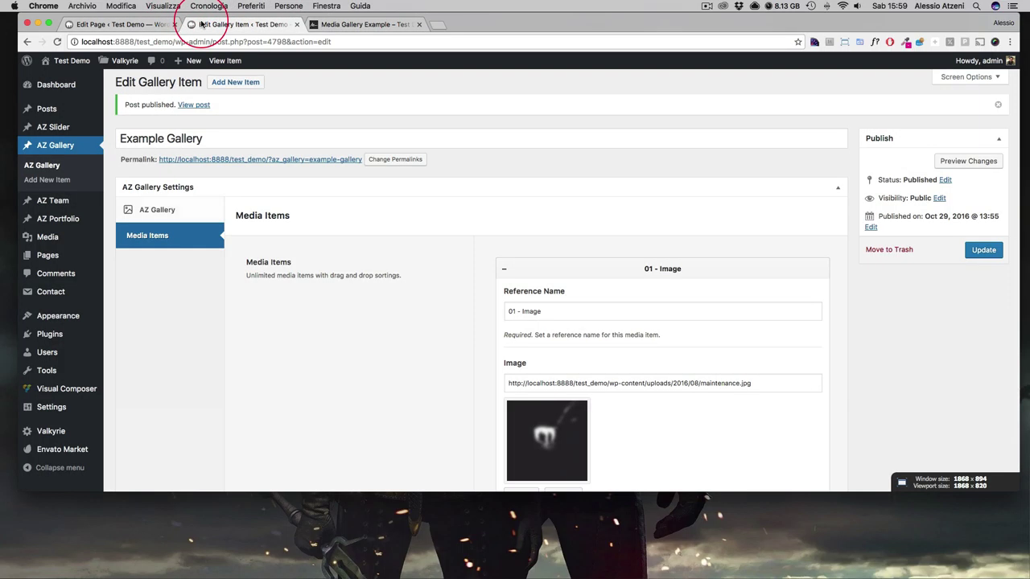
Return to the page editor, reopen the Media Gallery settings and set the Hover Icon to Hidden.
left_click(111, 25)
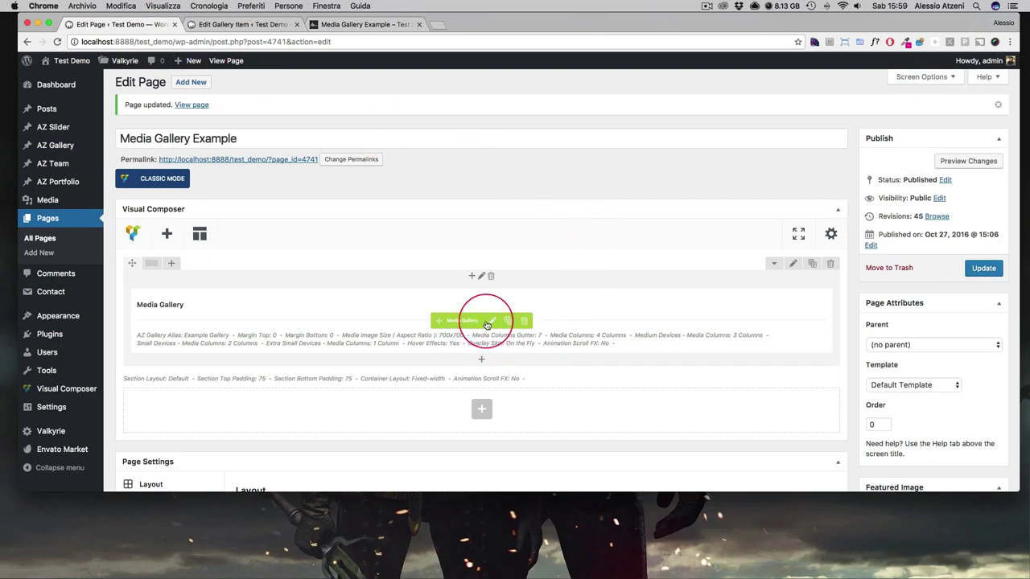
left_click(487, 321)
left_click(458, 167)
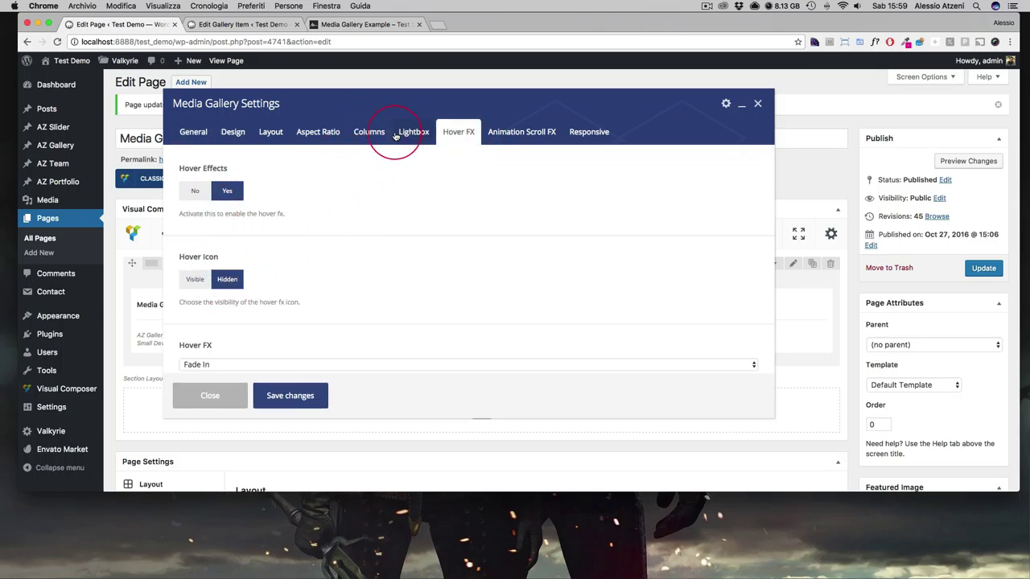
Change the Media Layout to Carousel and review the available carousel options.
left_click(317, 137)
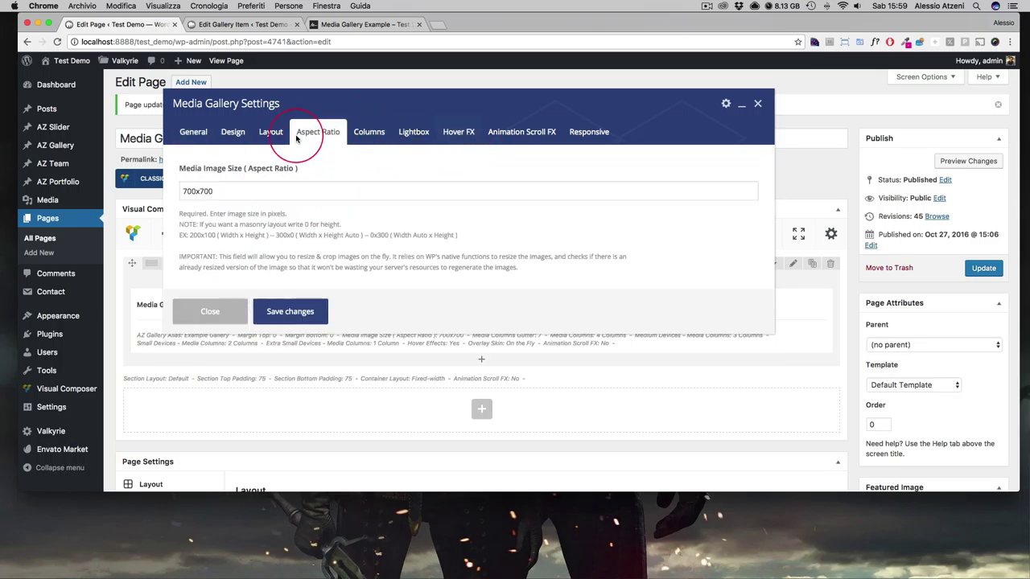
left_click(270, 132)
left_click(231, 186)
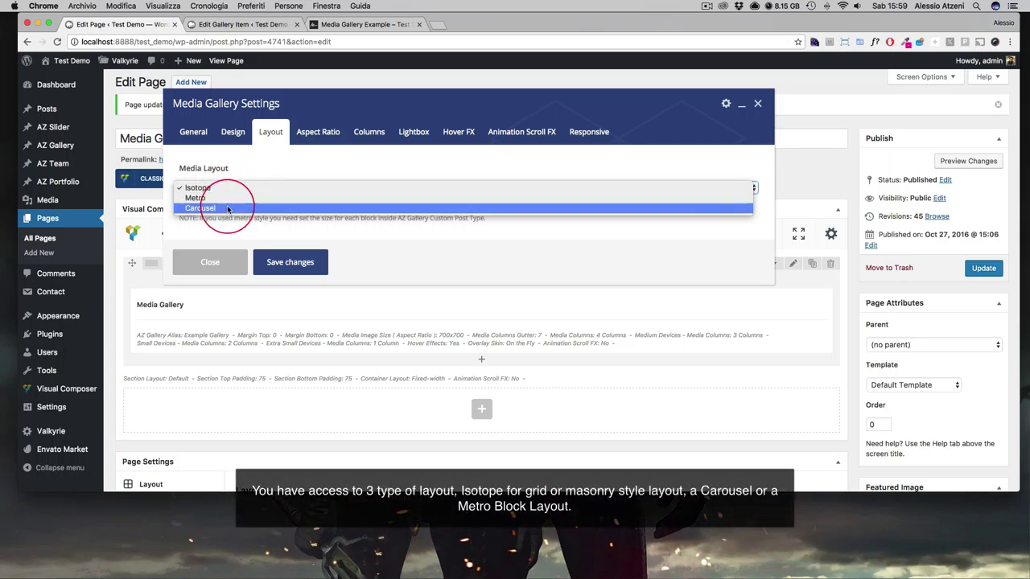
left_click(223, 209)
left_click(363, 134)
left_click(412, 133)
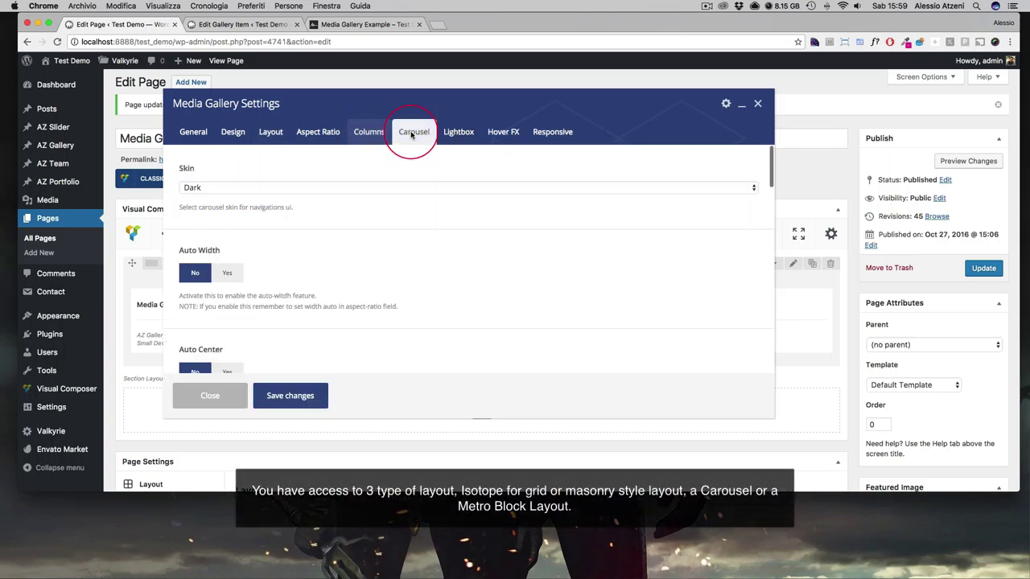
scroll(353, 268, "down", 10)
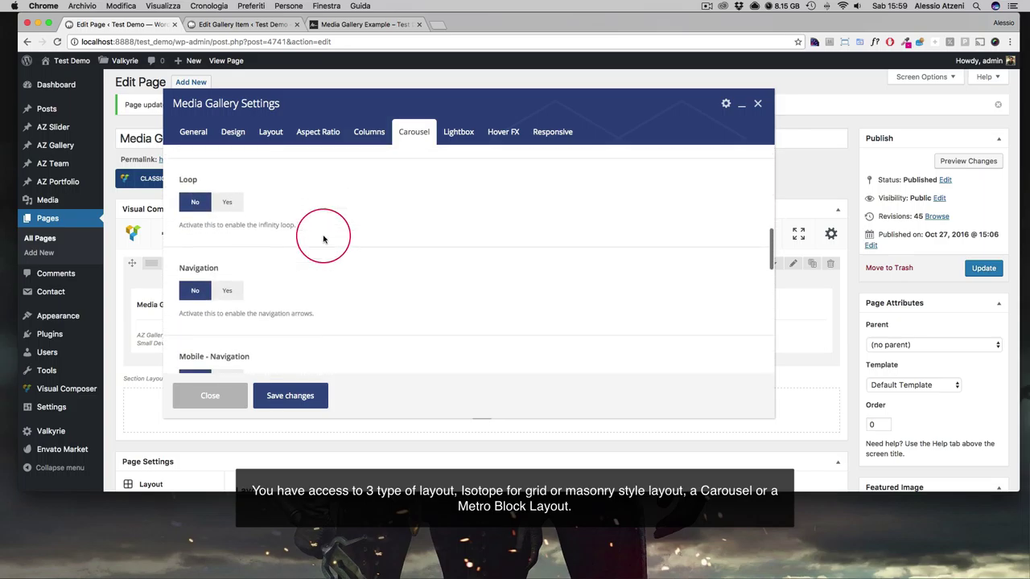
scroll(323, 238, "up", 10)
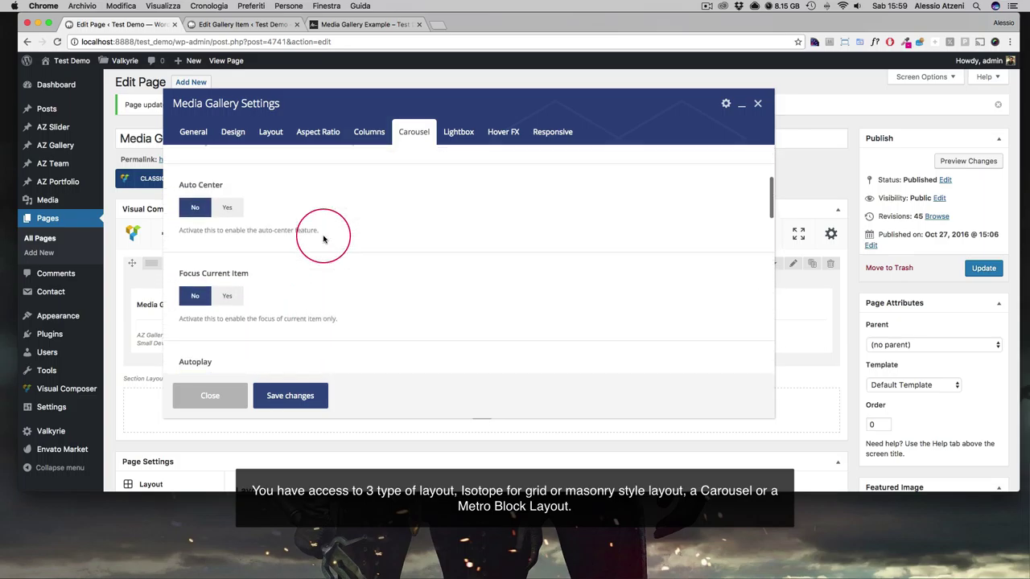
Set the media columns gutter to 0 and the media image size to 450x450, then save the gallery settings.
left_click(370, 133)
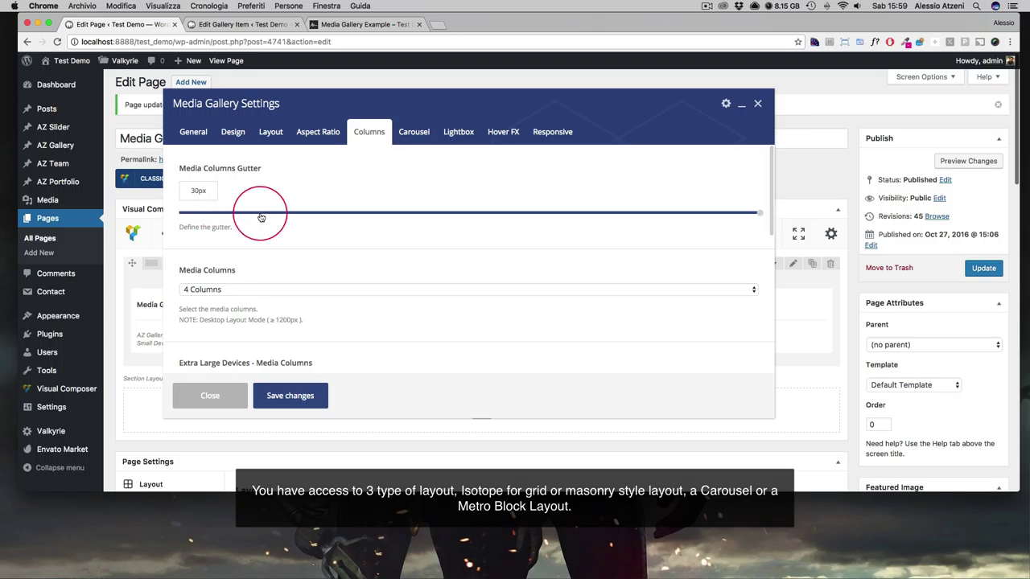
left_click(315, 133)
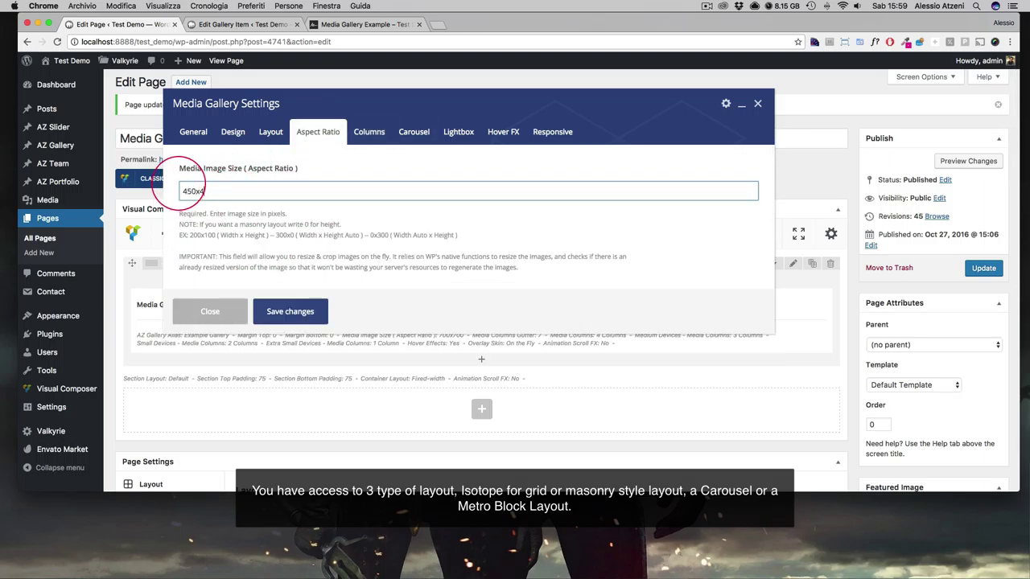
left_click(353, 136)
scroll(256, 299, "down", 2)
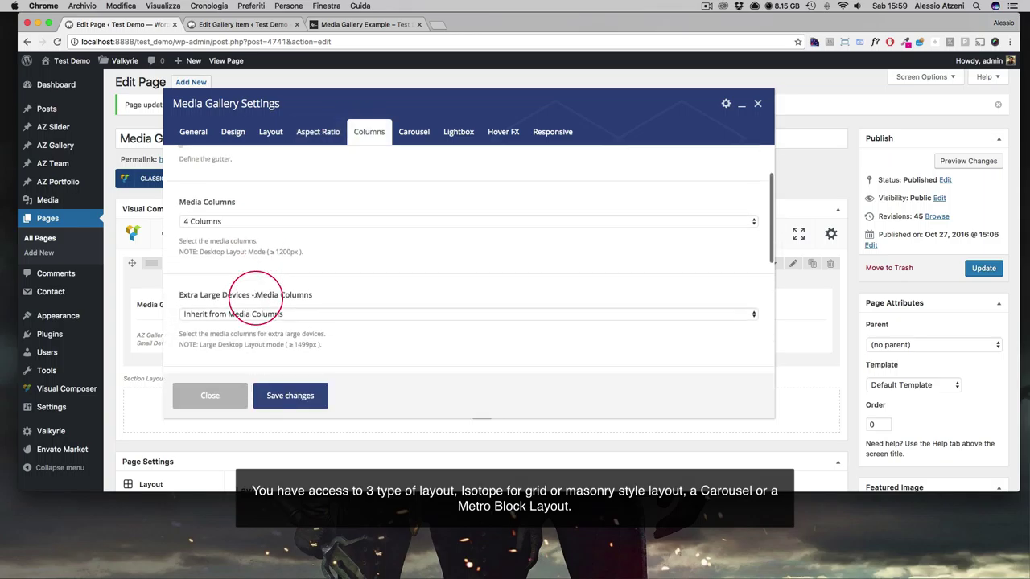
left_click(286, 397)
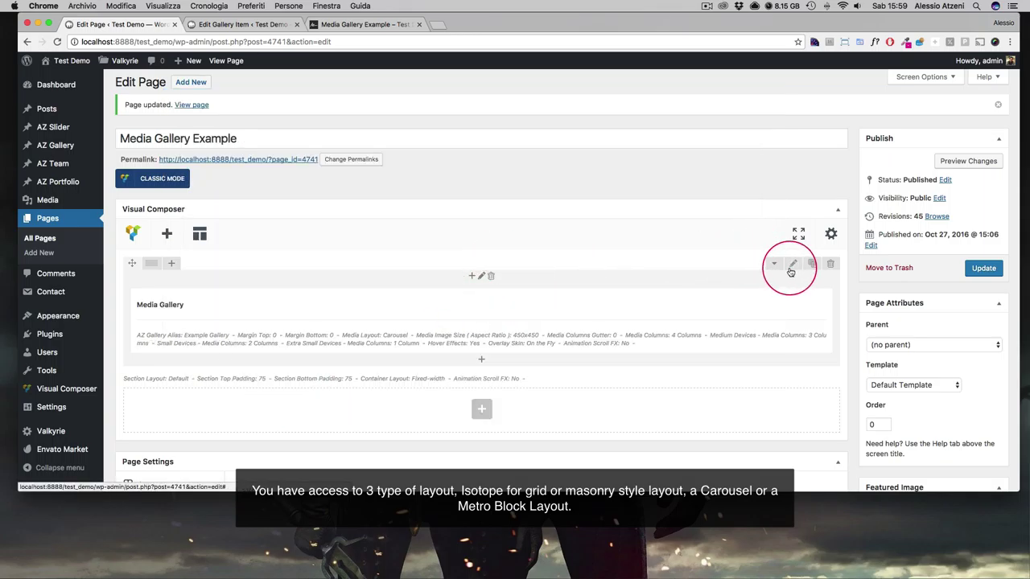
Set the row's Container Layout to Full-width with left and right padding removed, save the changes and update the page.
left_click(791, 267)
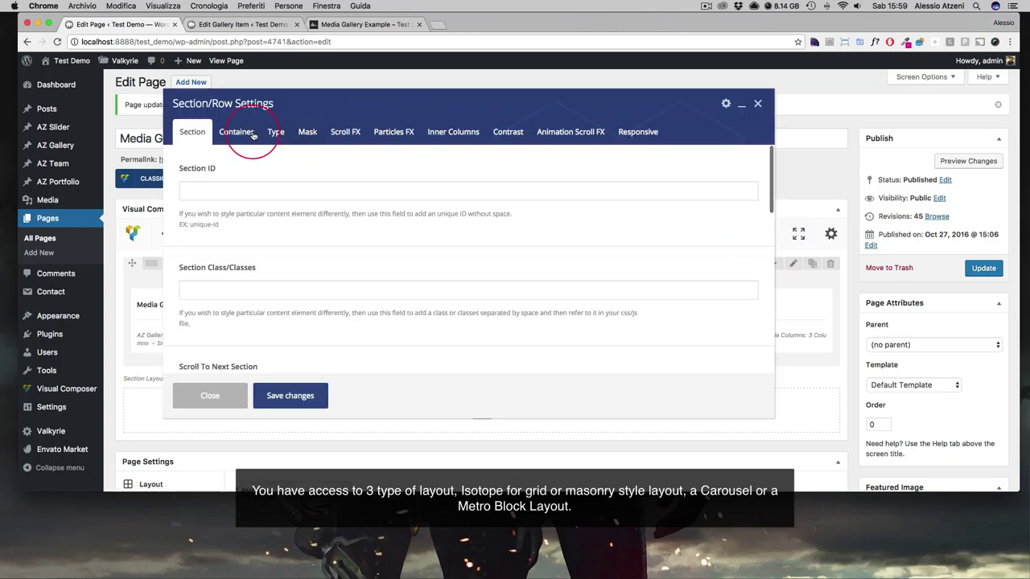
left_click(252, 135)
left_click(227, 187)
left_click(230, 191)
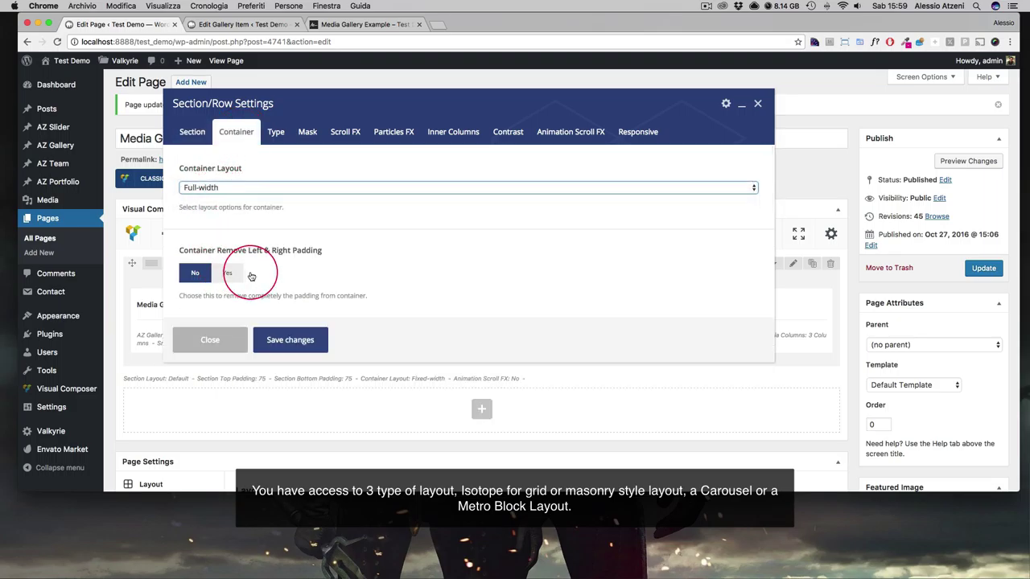
left_click(438, 360)
left_click(988, 266)
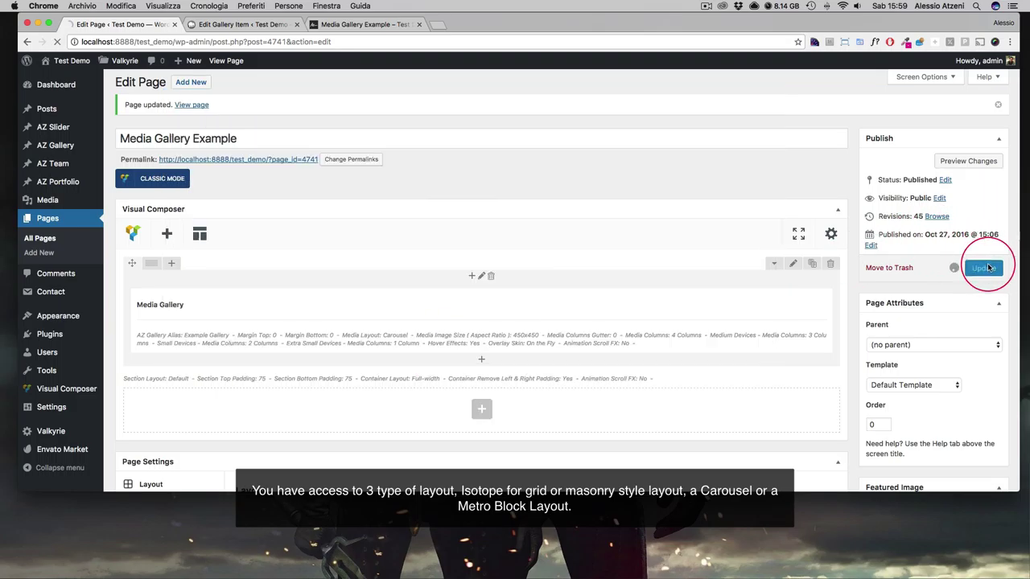
Reload the published page and examine the full-width carousel and its hover overlay.
left_click(315, 23)
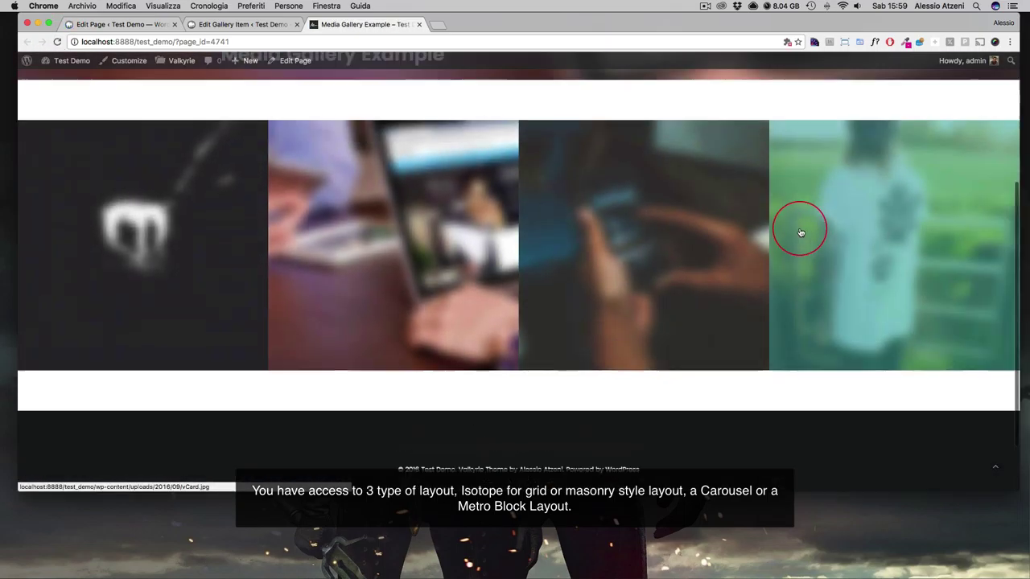
scroll(804, 241, "up", 1)
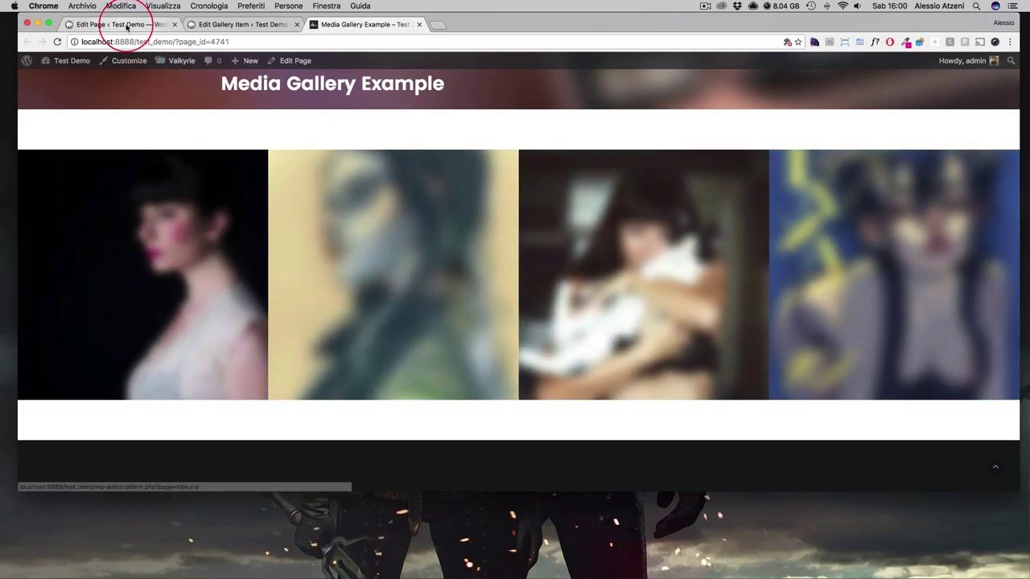
Reopen the row settings, set the Container Layout to Fixed-width and turn off removal of the container's left and right padding.
left_click(126, 25)
left_click(494, 320)
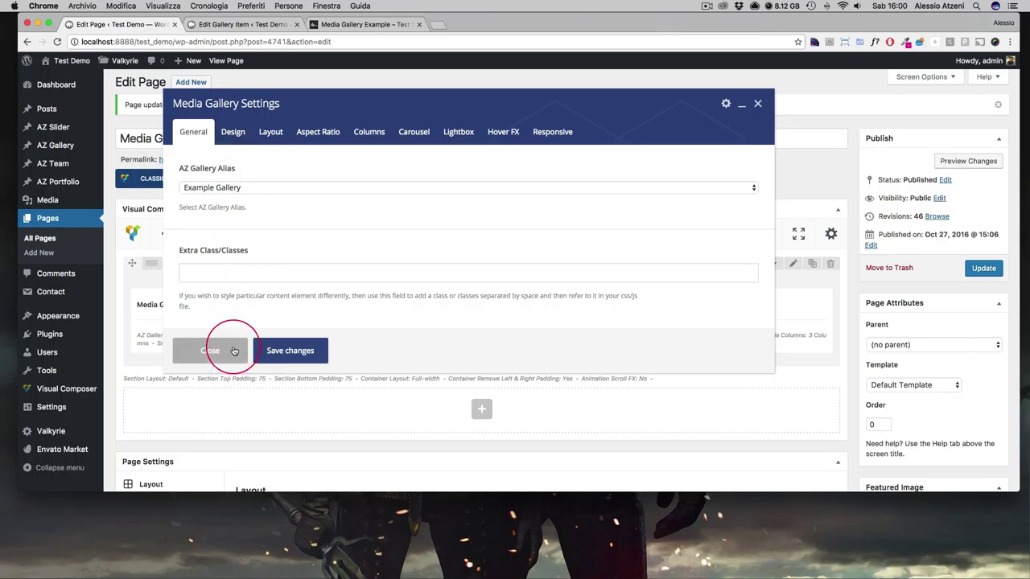
left_click(233, 351)
left_click(793, 264)
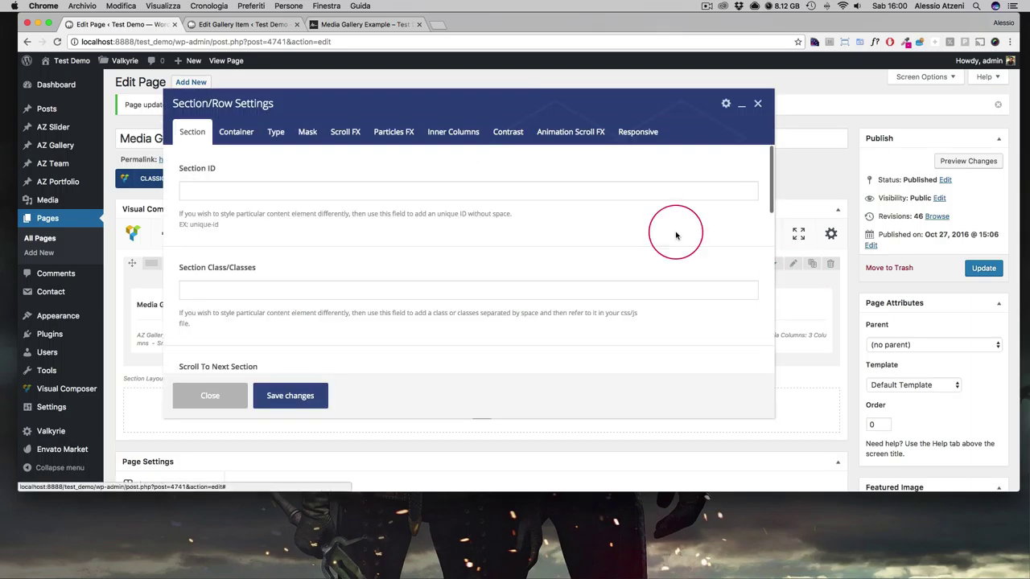
left_click(230, 133)
left_click(218, 187)
left_click(212, 229)
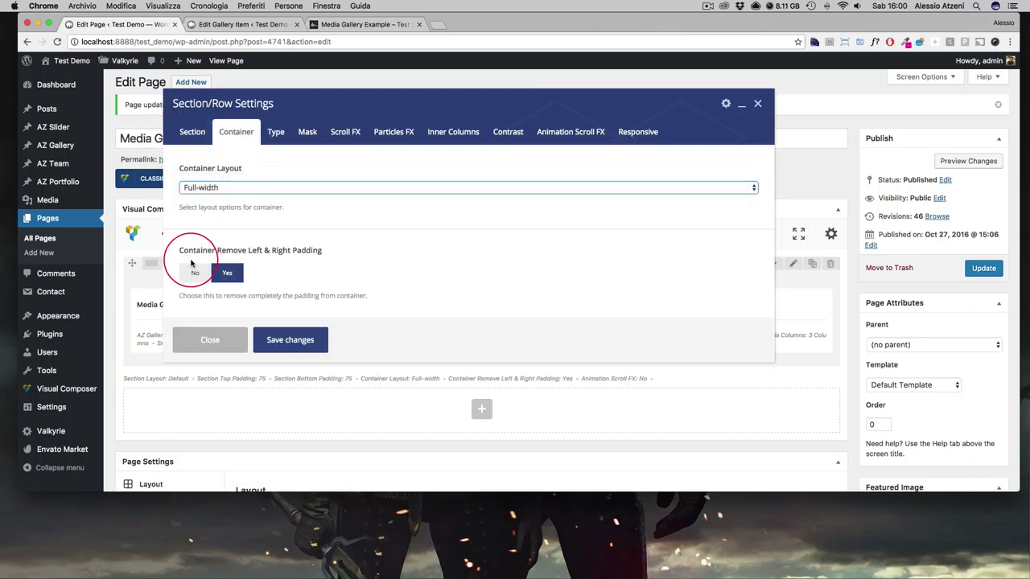
left_click(192, 263)
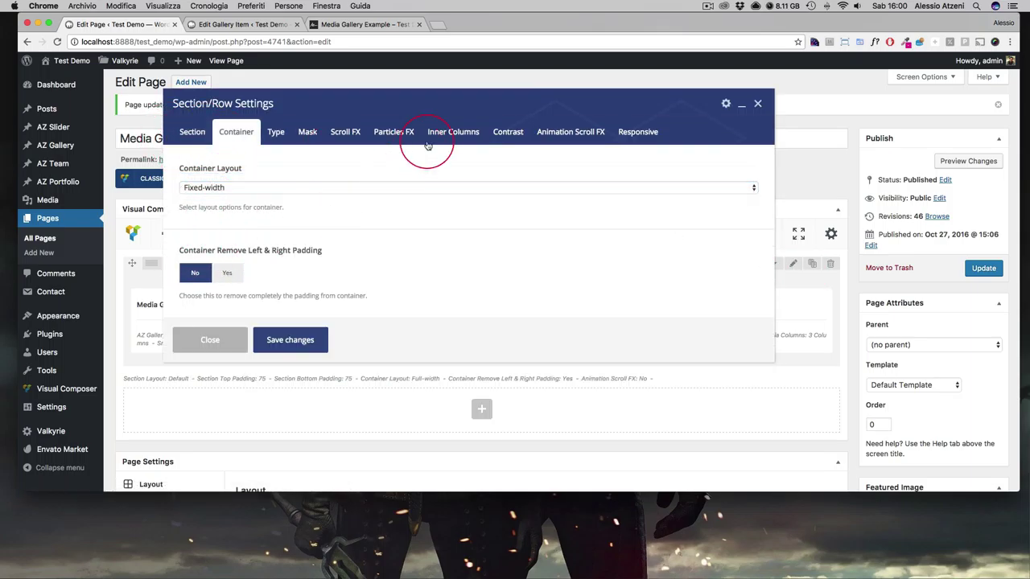
Save the row settings, set the Media Gallery's Media Layout to Metro, then save, update the page and view the published result.
left_click(308, 340)
left_click(492, 322)
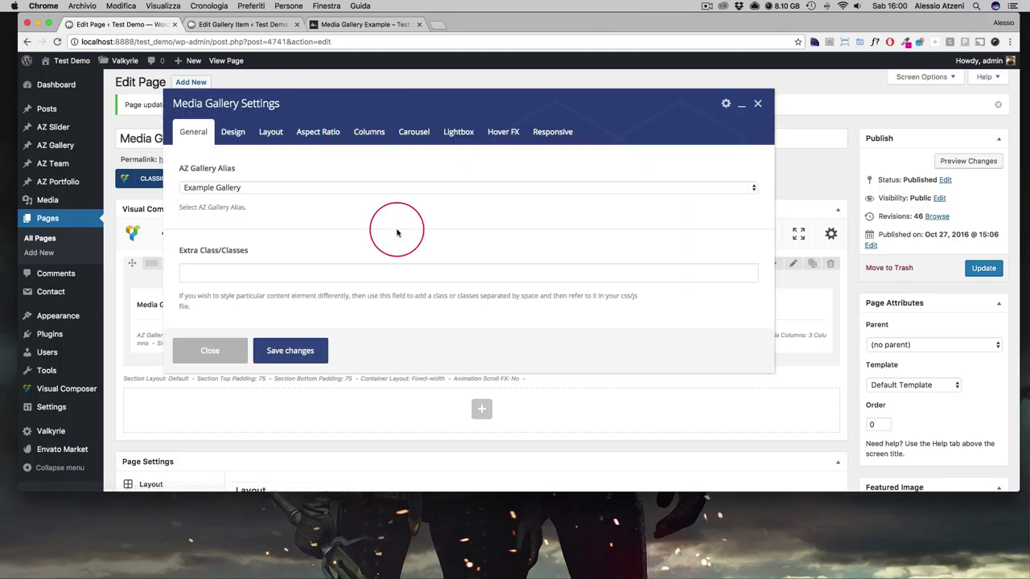
left_click(309, 135)
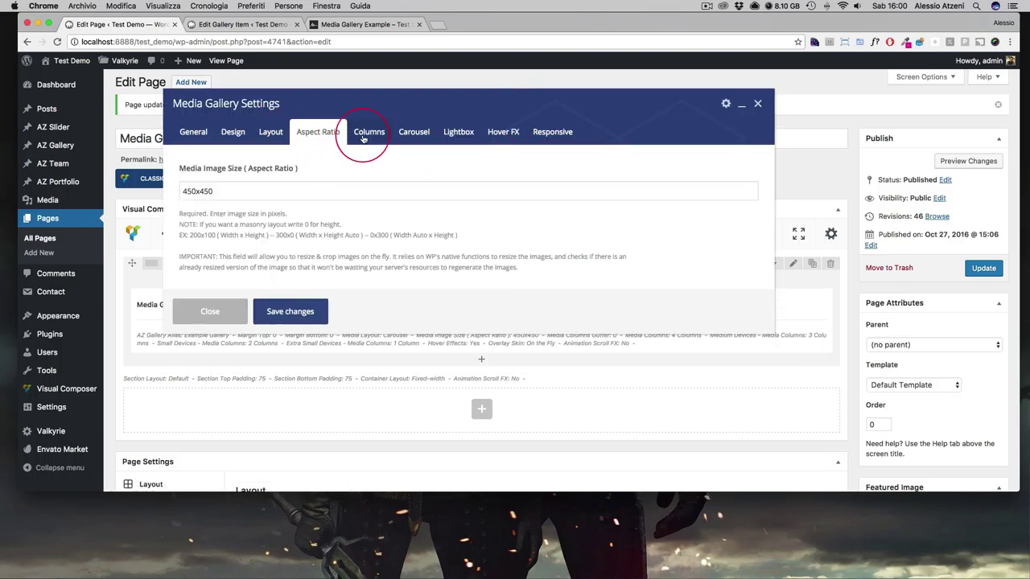
left_click(252, 141)
left_click(199, 190)
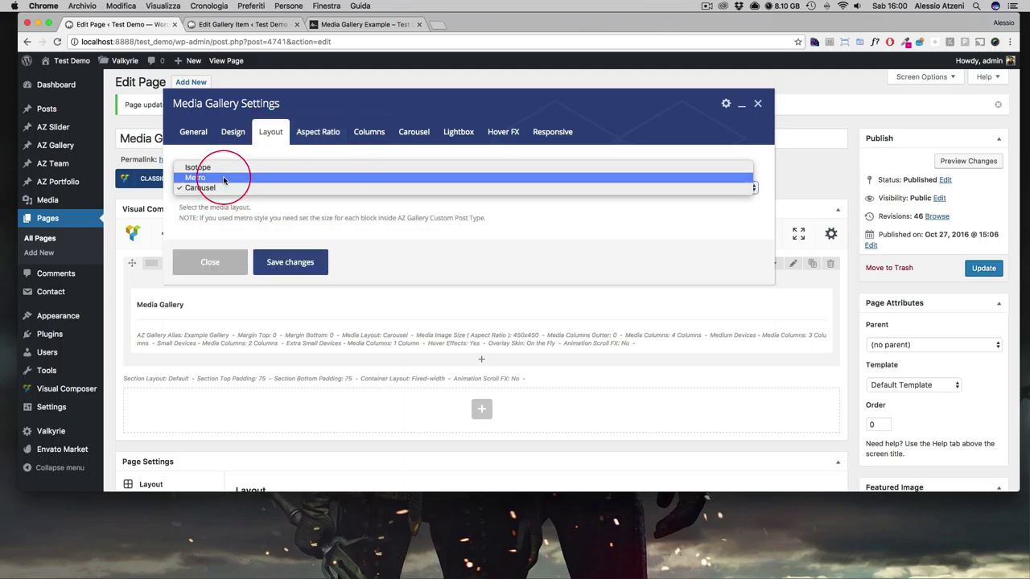
left_click(186, 185)
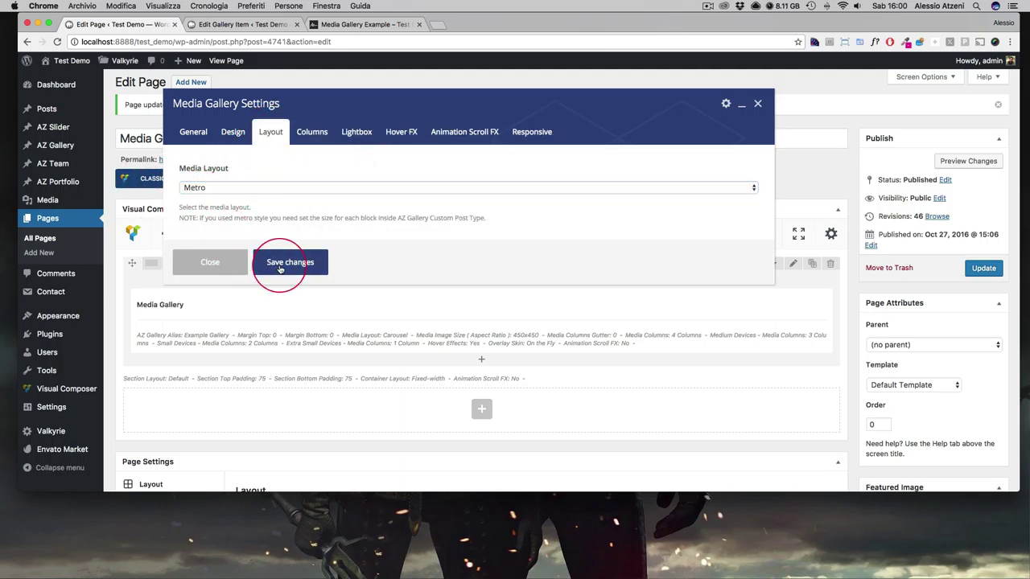
left_click(283, 263)
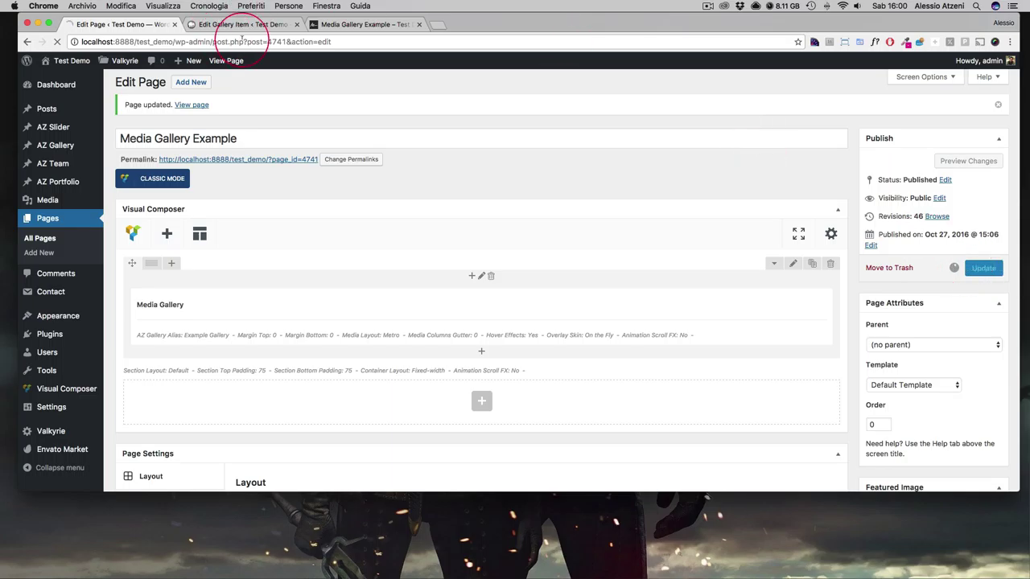
left_click(344, 25)
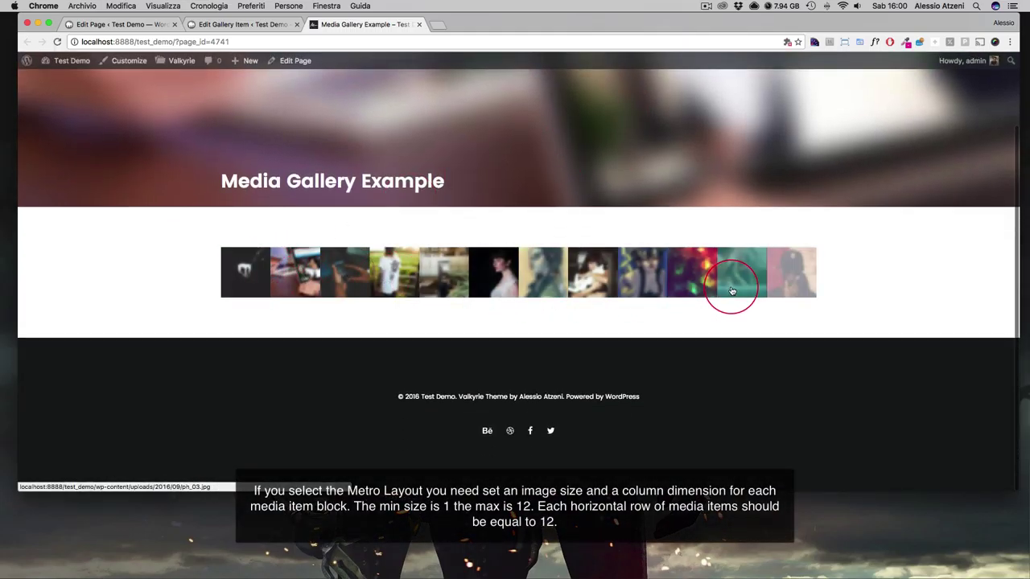
In the Example Gallery item, set the column dimensions of 01 - Image to 4 wide and 3 high.
left_click(225, 24)
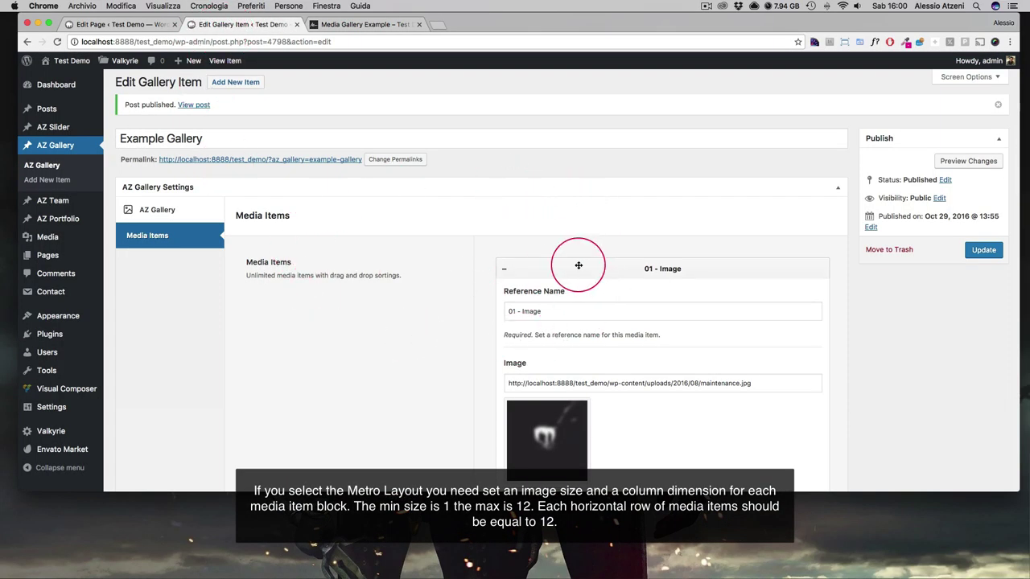
scroll(578, 266, "down", 15)
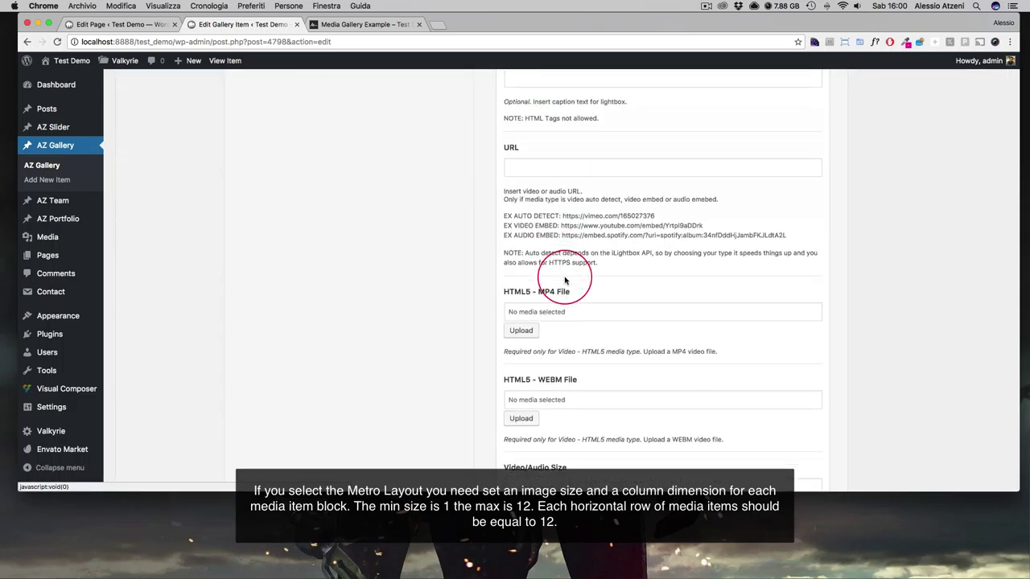
scroll(565, 280, "down", 12)
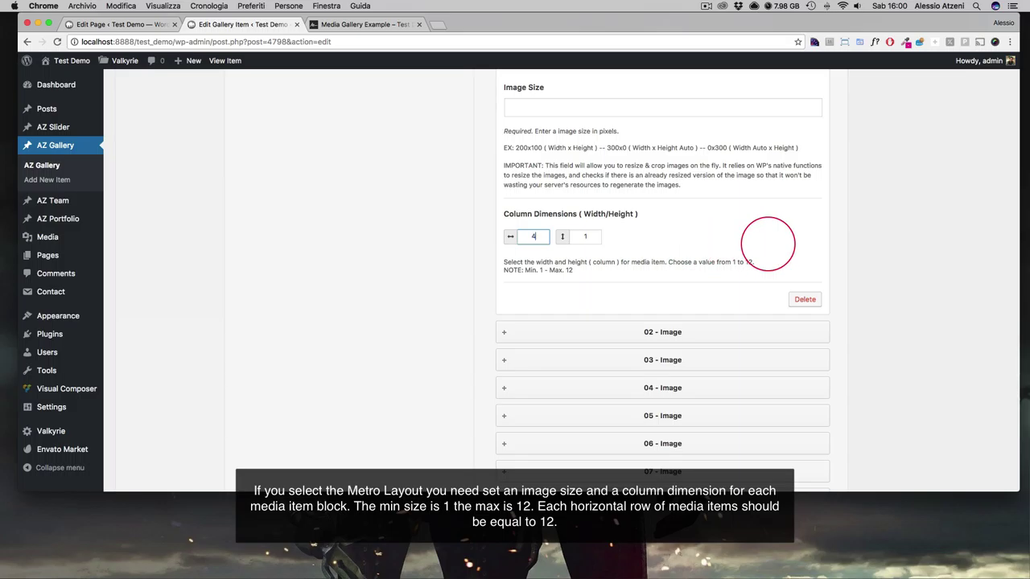
key("Tab")
type("3")
scroll(767, 244, "up", 1)
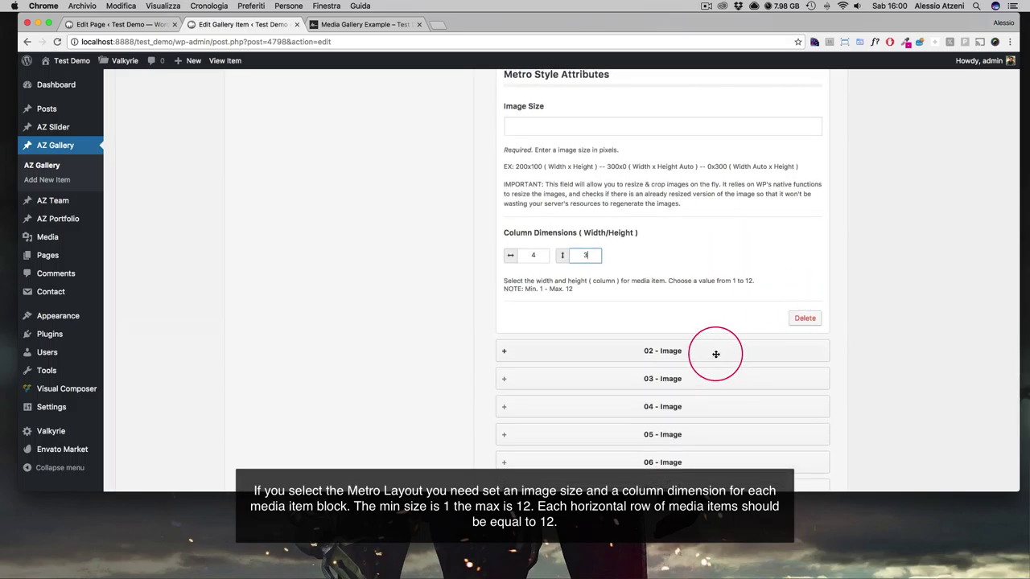
Set the column dimensions of 02 - Image to 4 wide and 2 high, then update the gallery item.
left_click(715, 354)
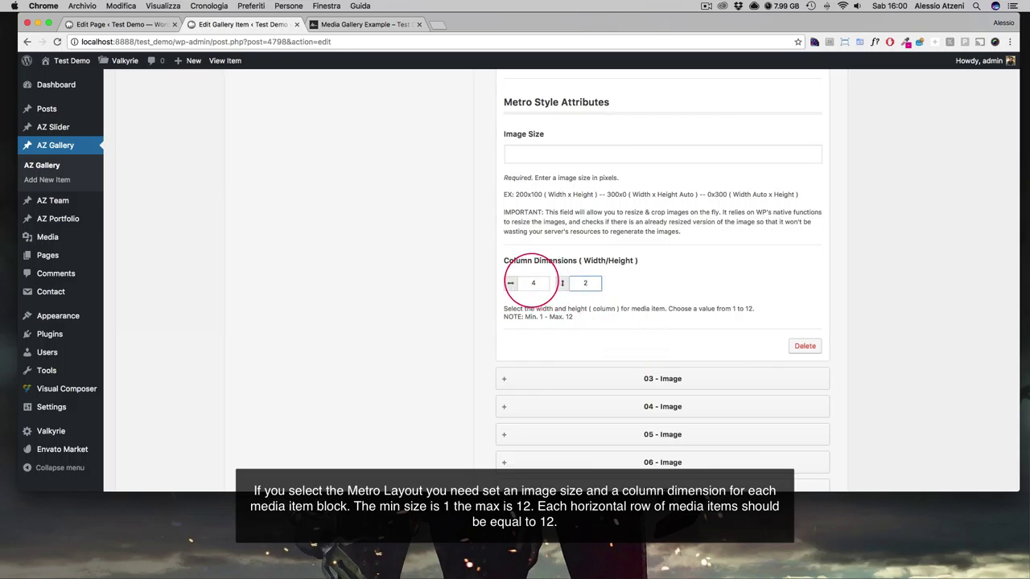
scroll(843, 308, "up", 15)
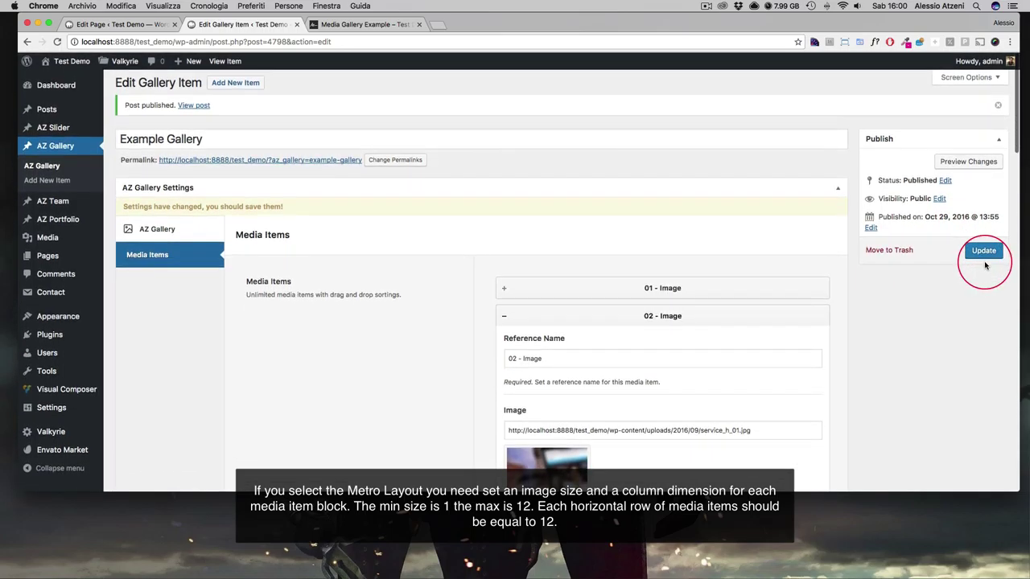
left_click(980, 250)
Reload the published page and examine how the first two resized images fit in the metro grid.
left_click(374, 25)
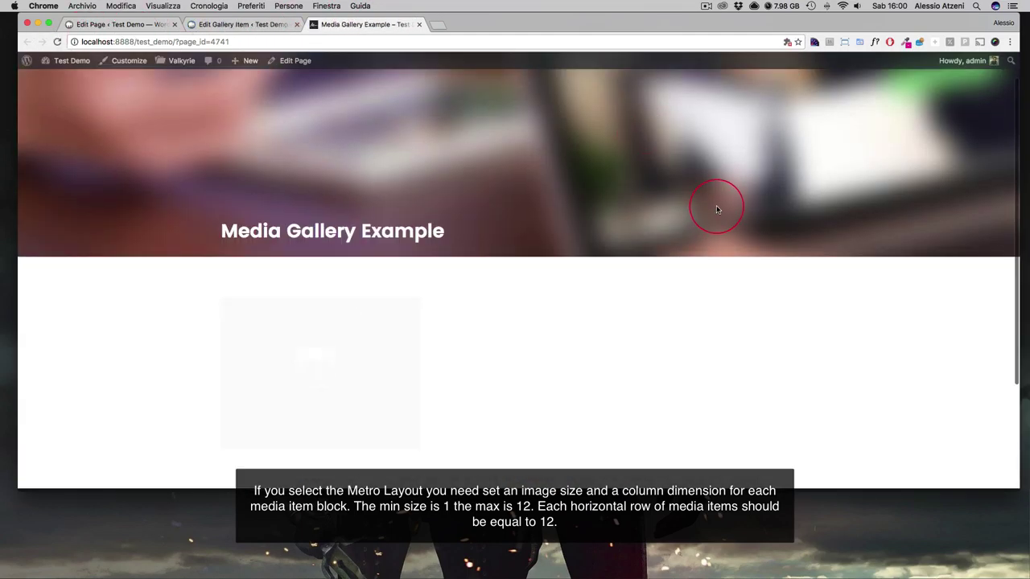
scroll(716, 208, "down", 5)
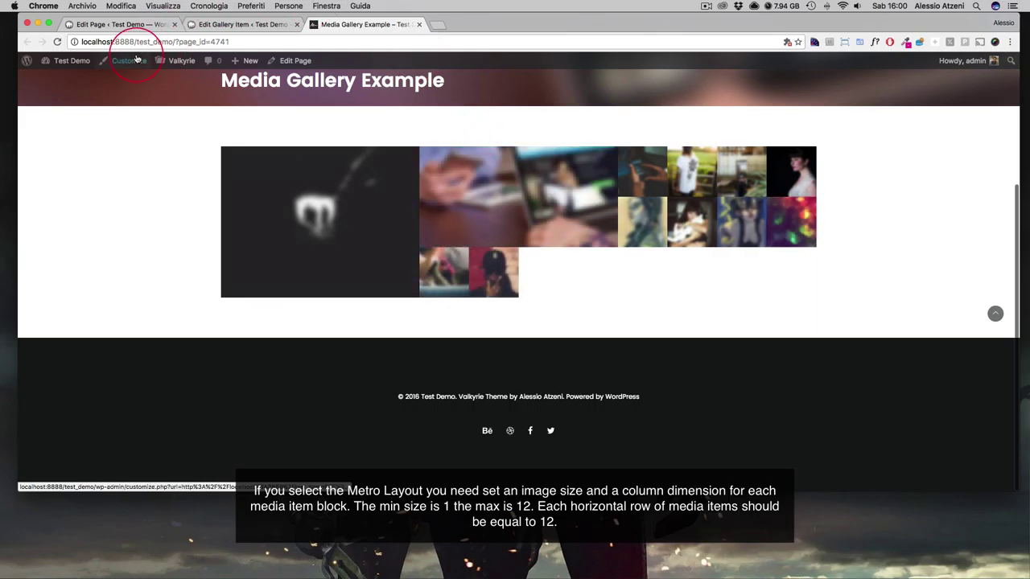
left_click(125, 23)
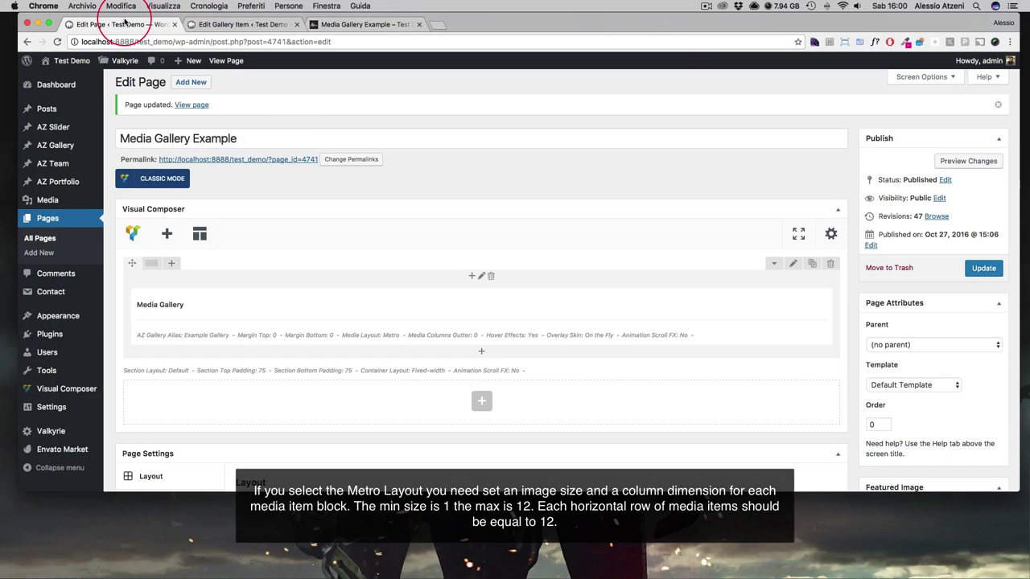
scroll(685, 295, "down", 3)
Return to the gallery item, set the column dimensions of 03 - Image to 4 wide and 4 high, and update the item.
left_click(217, 25)
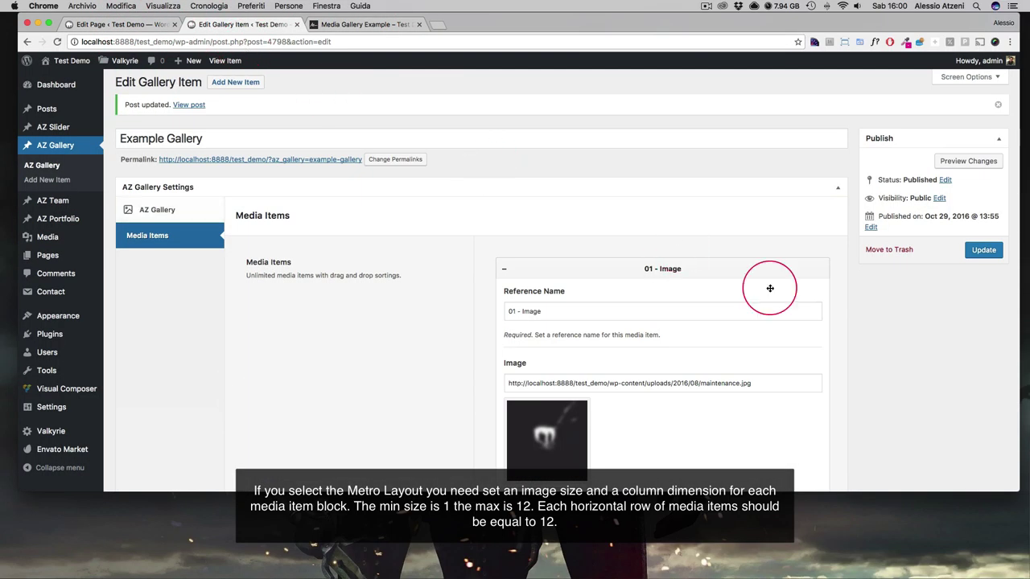
left_click(706, 260)
scroll(711, 280, "down", 2)
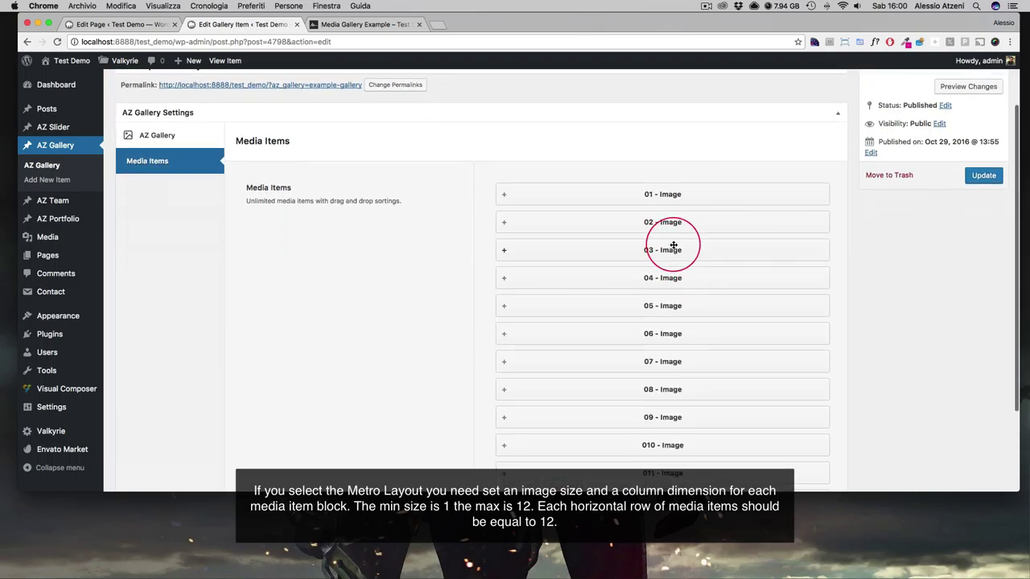
left_click(704, 248)
scroll(701, 282, "down", 6)
scroll(528, 377, "down", 20)
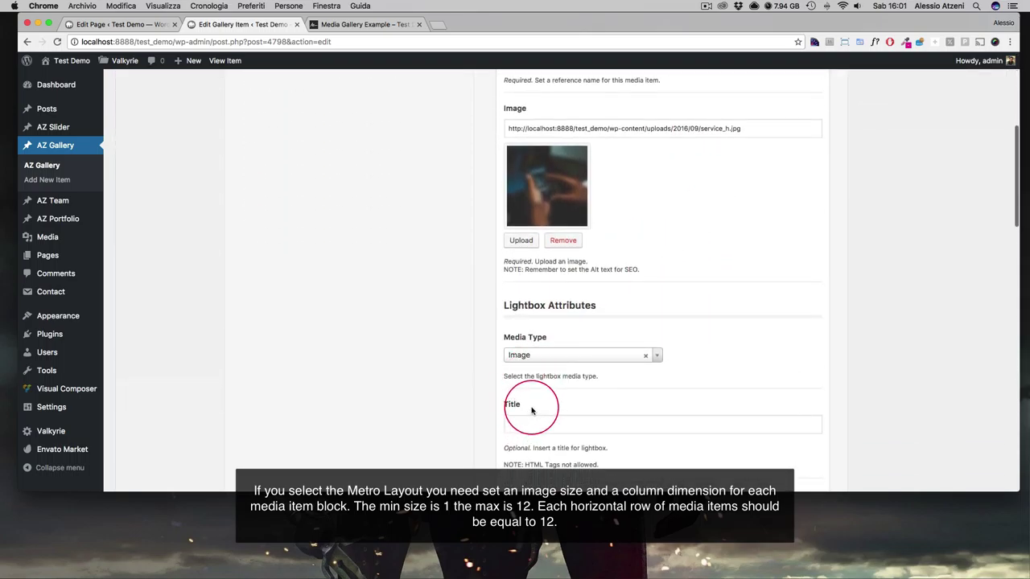
scroll(545, 393, "down", 5)
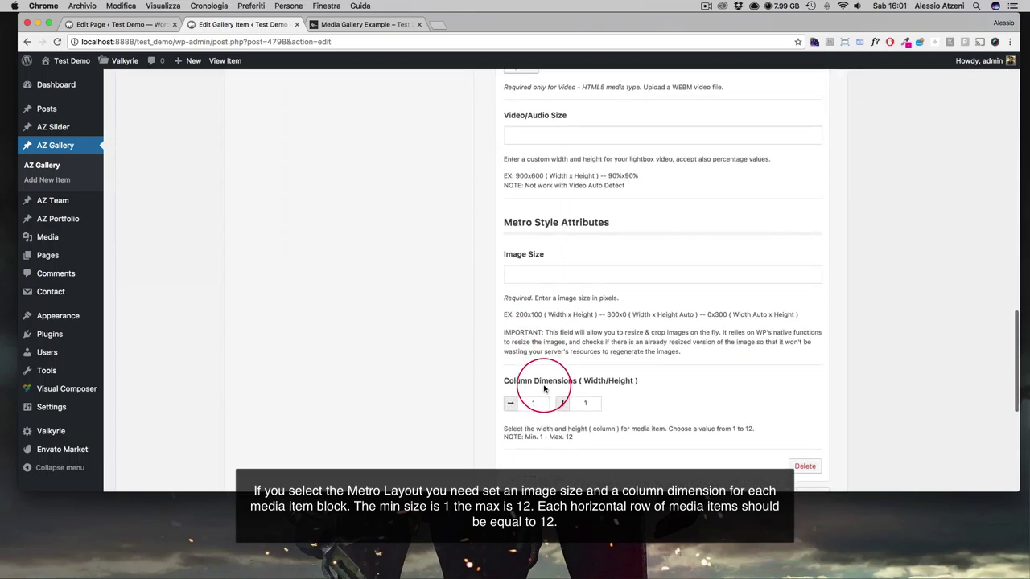
left_click(510, 399)
type("4")
key("Tab")
type("4")
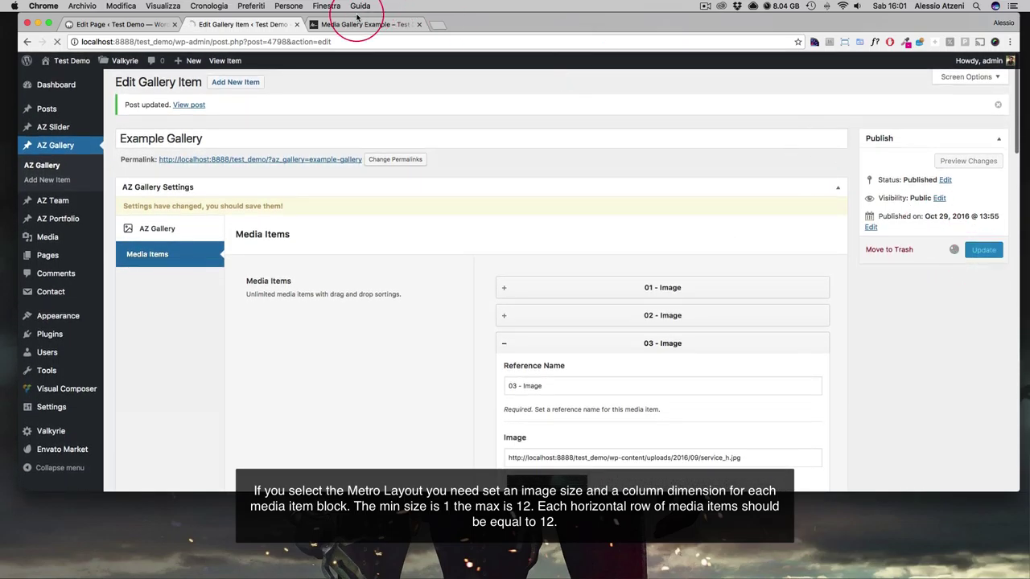
Reload the published page and examine the metro grid with the enlarged third image.
left_click(358, 25)
left_click(56, 43)
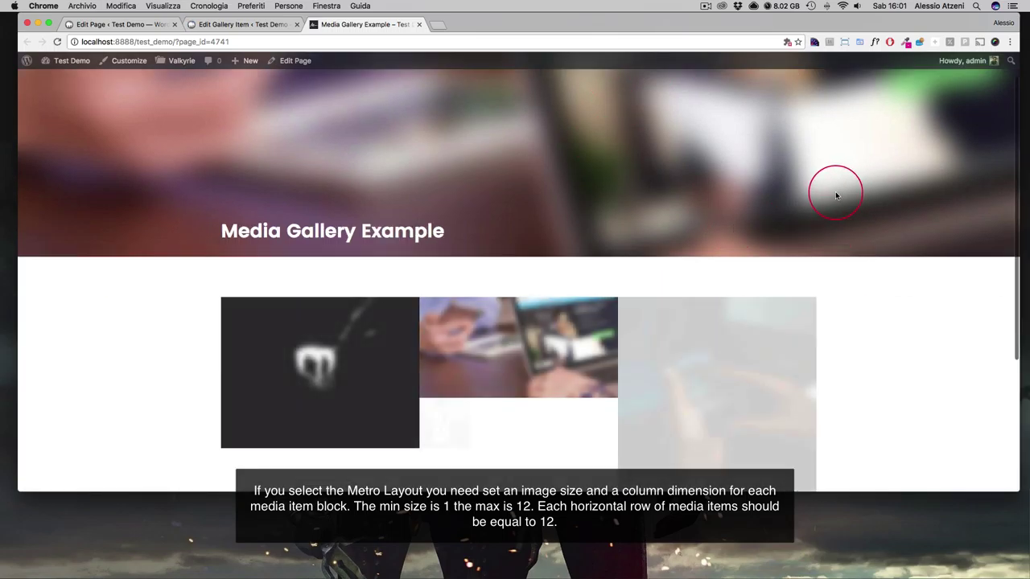
scroll(835, 195, "down", 5)
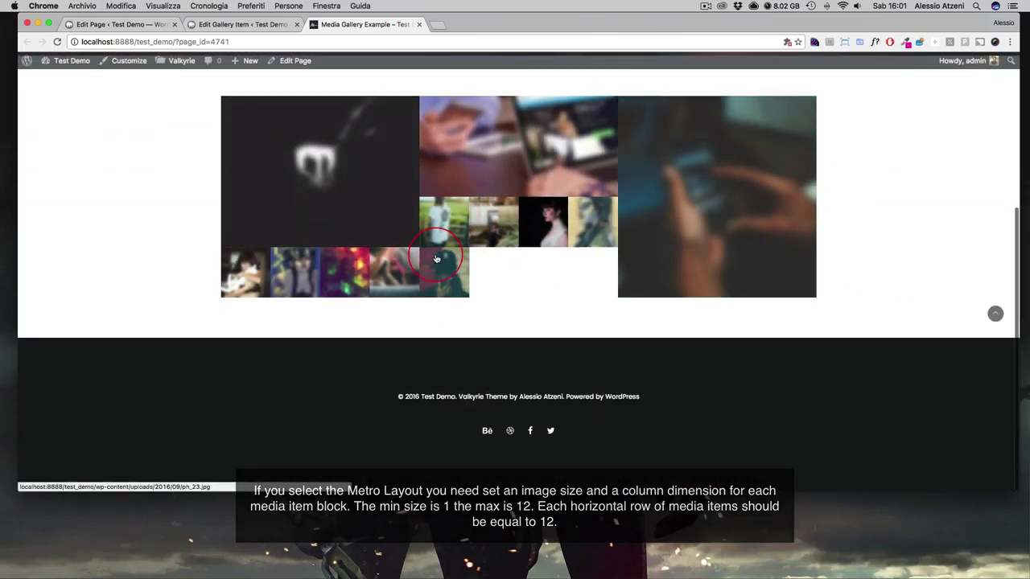
left_click(118, 25)
Set the metro image size of 04 - Image to 400x400 and its column dimensions to 2 by 2, then update the gallery item.
left_click(206, 25)
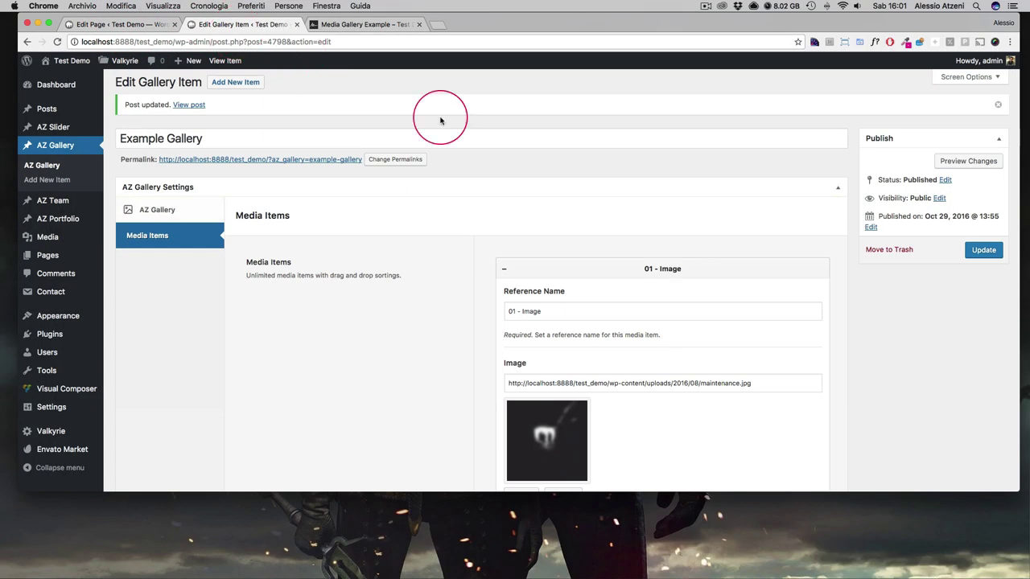
left_click(686, 270)
scroll(684, 274, "down", 3)
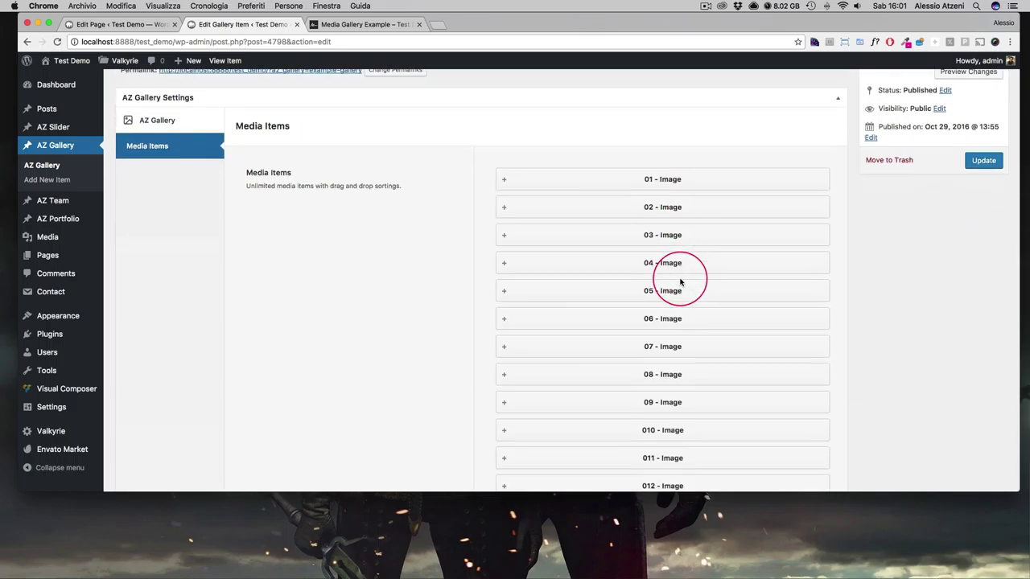
left_click(707, 256)
scroll(708, 257, "down", 15)
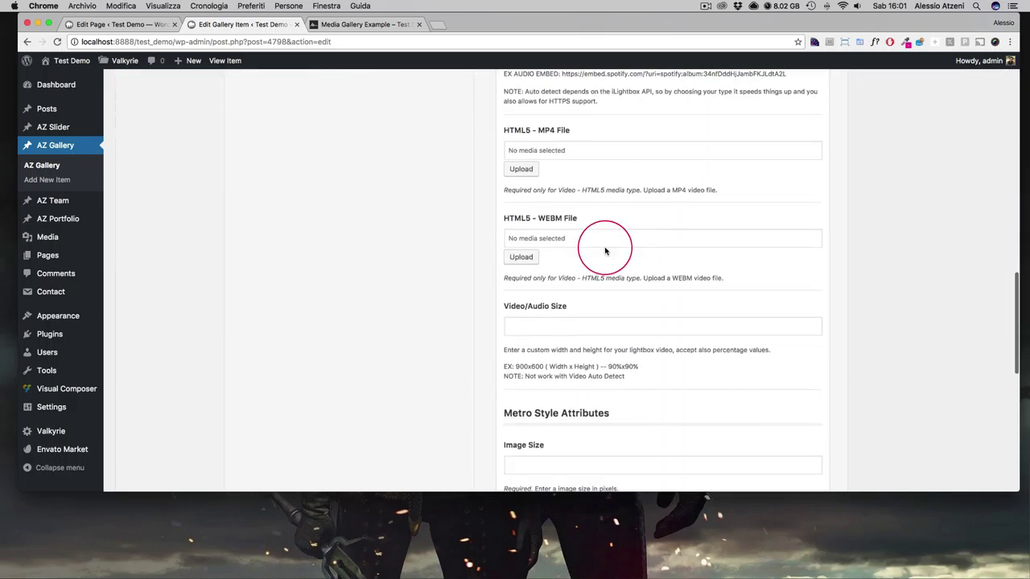
left_click(363, 27)
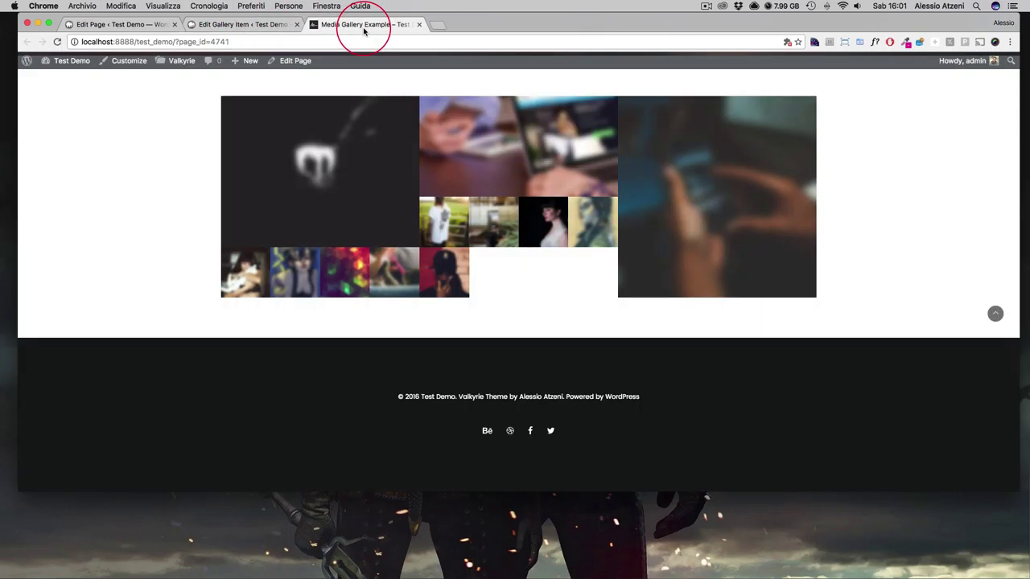
left_click(253, 25)
scroll(727, 269, "down", 3)
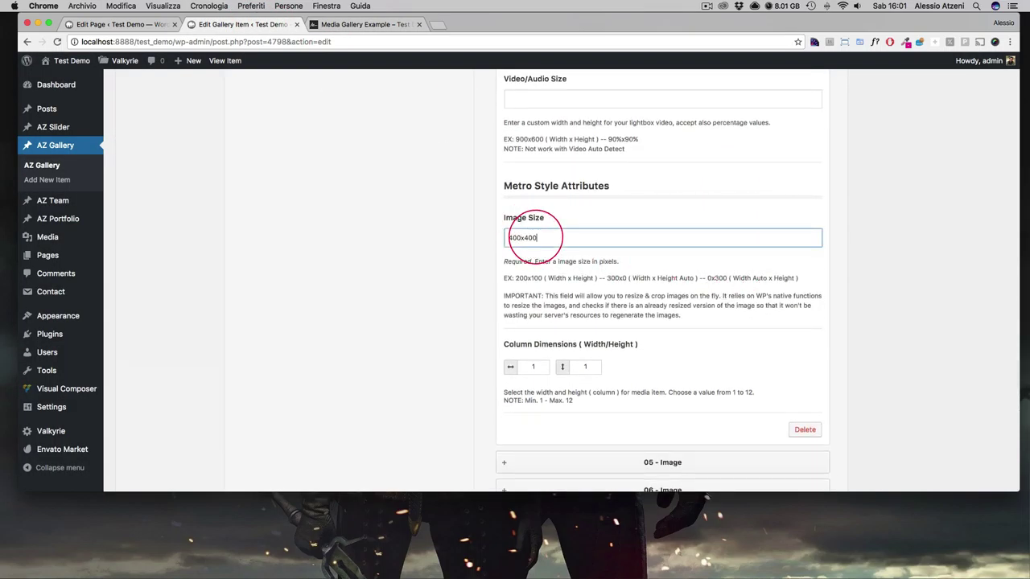
key("Tab")
type("2")
key("Tab")
type("2")
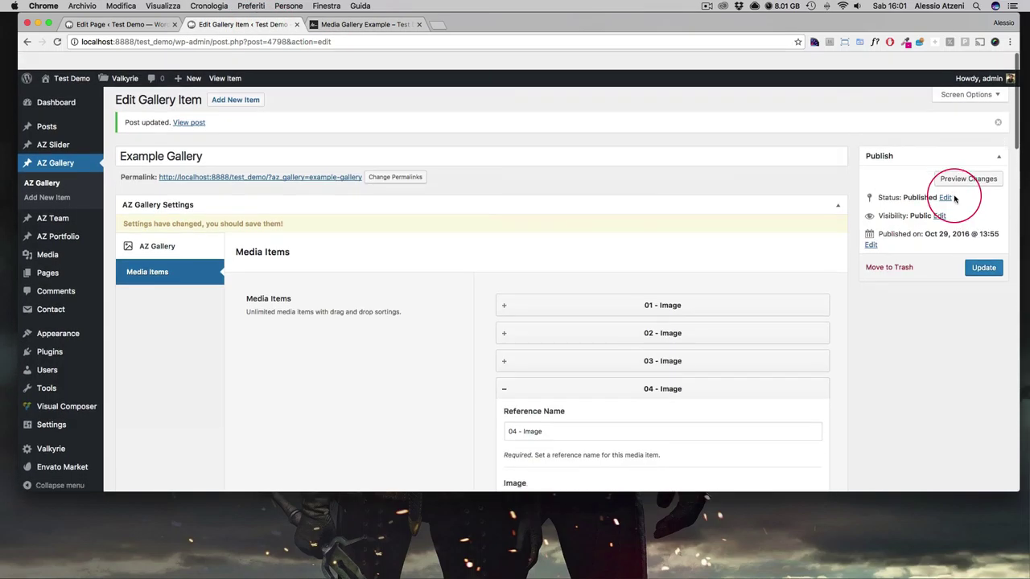
Reload the published page and check how the fourth image and the small tiles fill the metro grid.
left_click(346, 24)
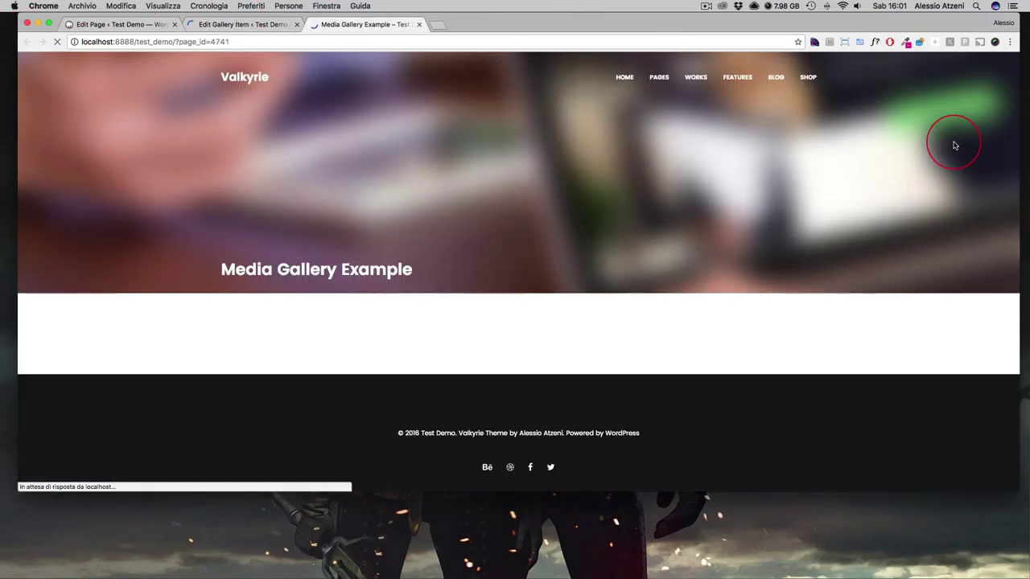
scroll(931, 157, "down", 5)
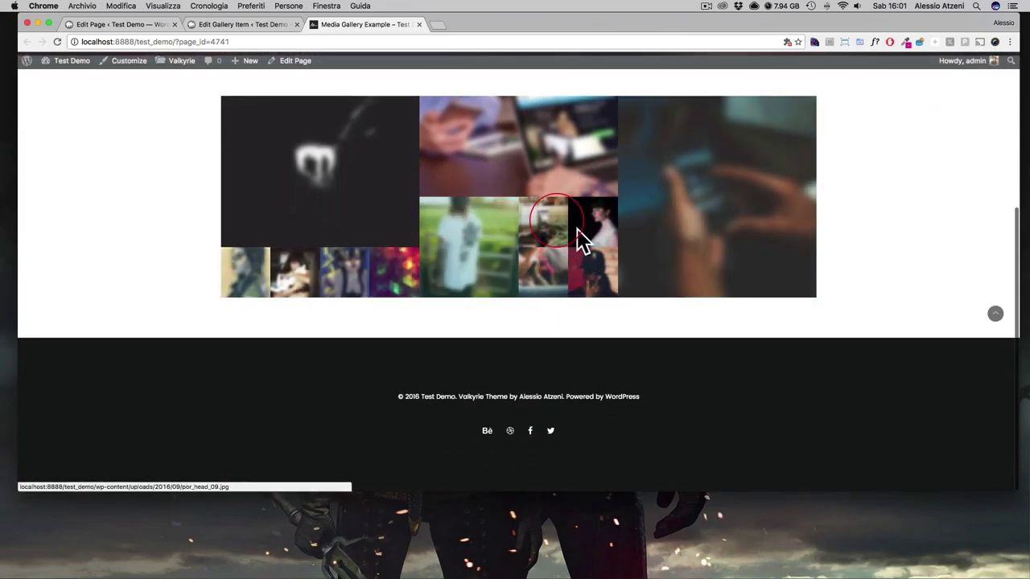
left_click(205, 26)
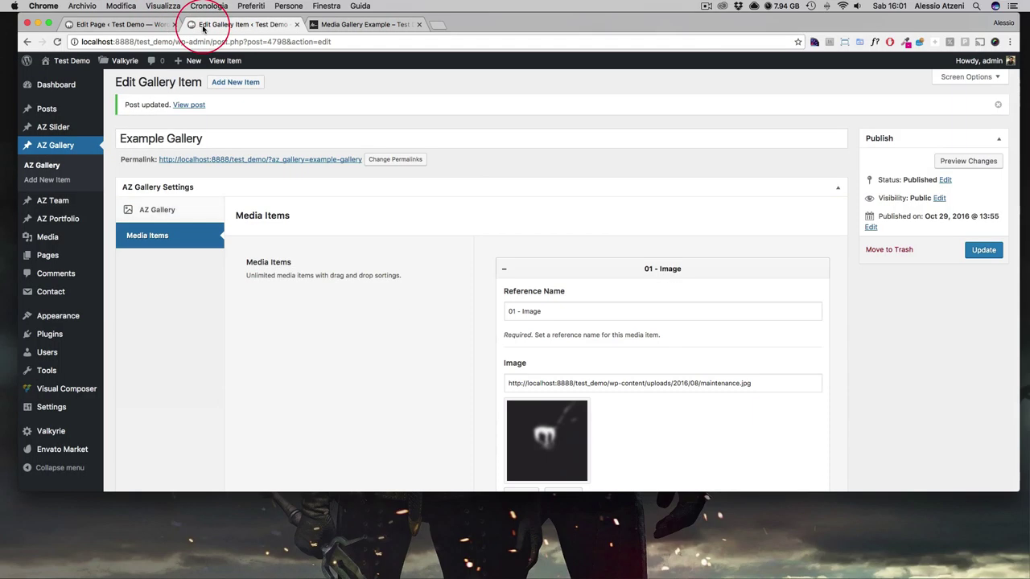
Set the Media Gallery's columns gutter to 5 on the edit page, save the changes, update the page and switch to the published page.
left_click(157, 24)
left_click(490, 216)
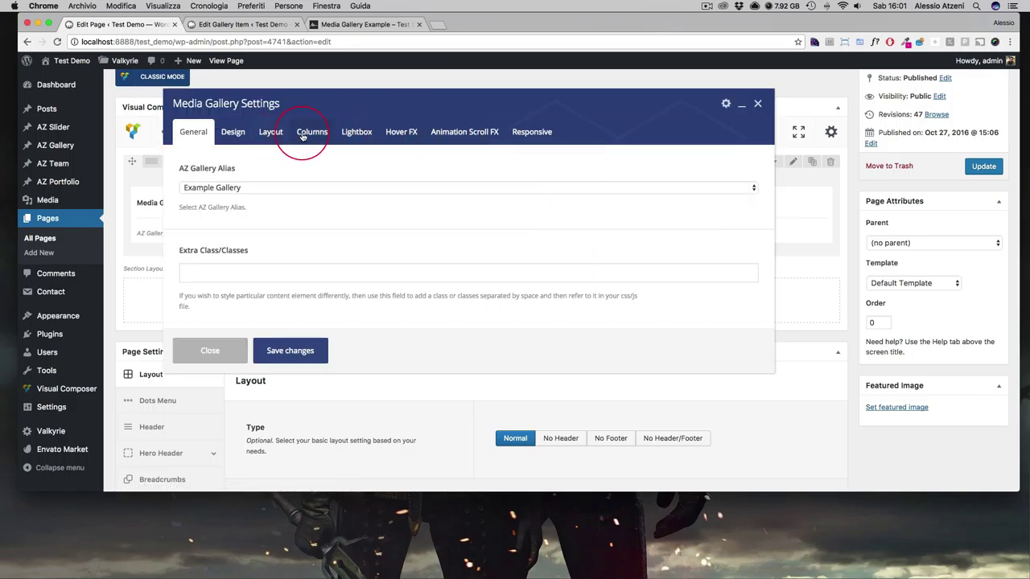
left_click(302, 137)
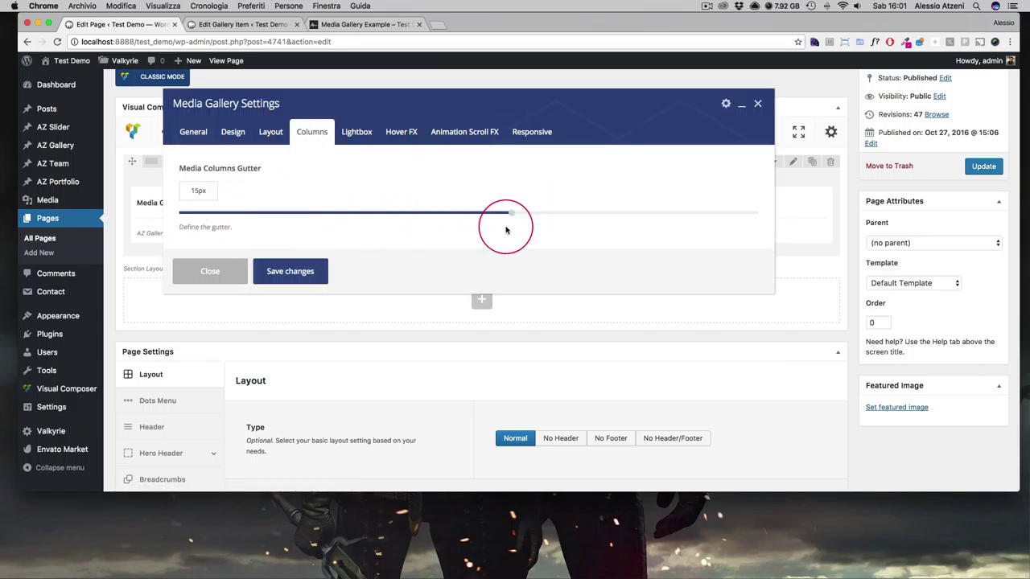
left_click(290, 271)
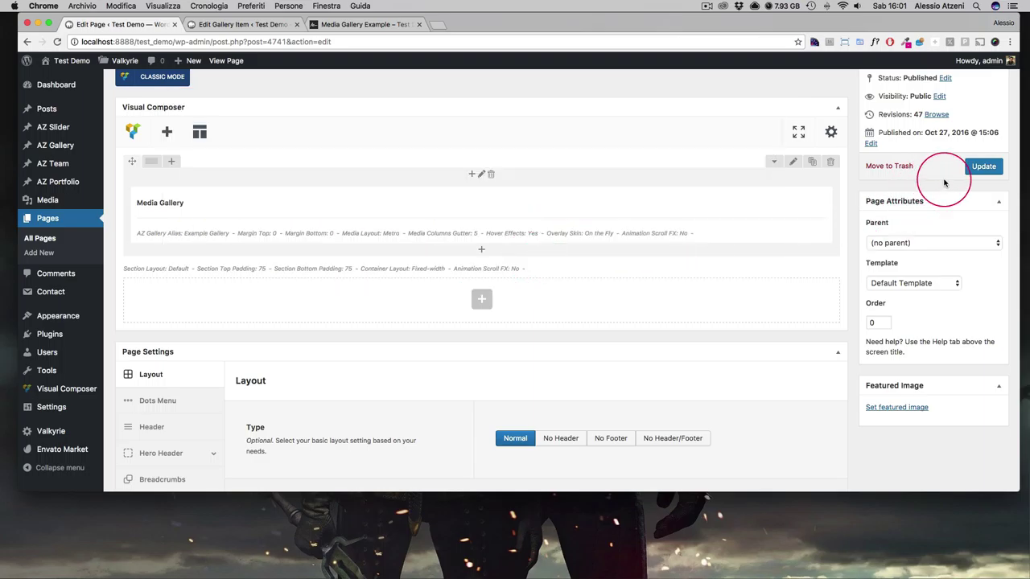
left_click(362, 25)
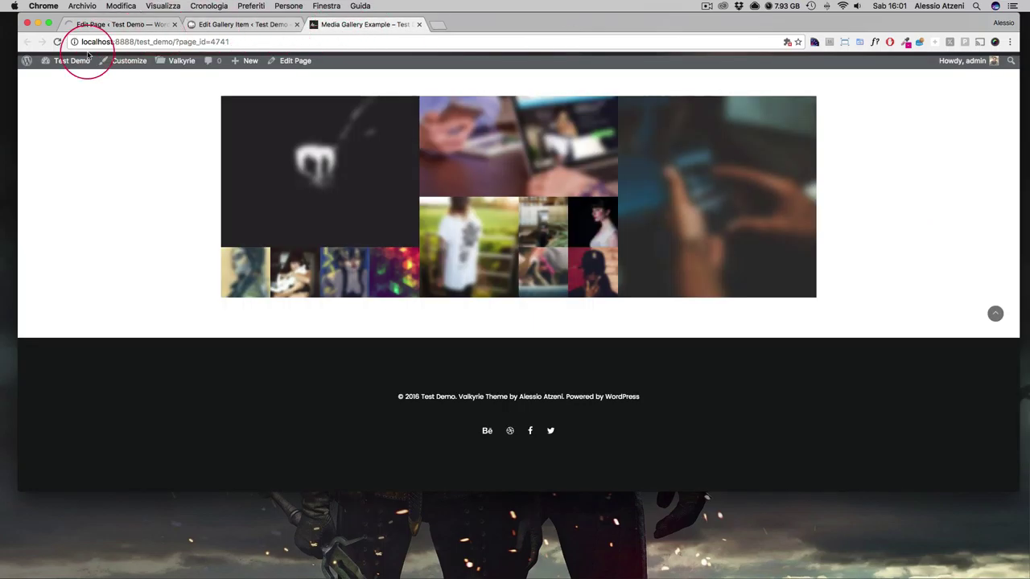
Reload the published page and check the spacing between the metro grid images.
left_click(56, 41)
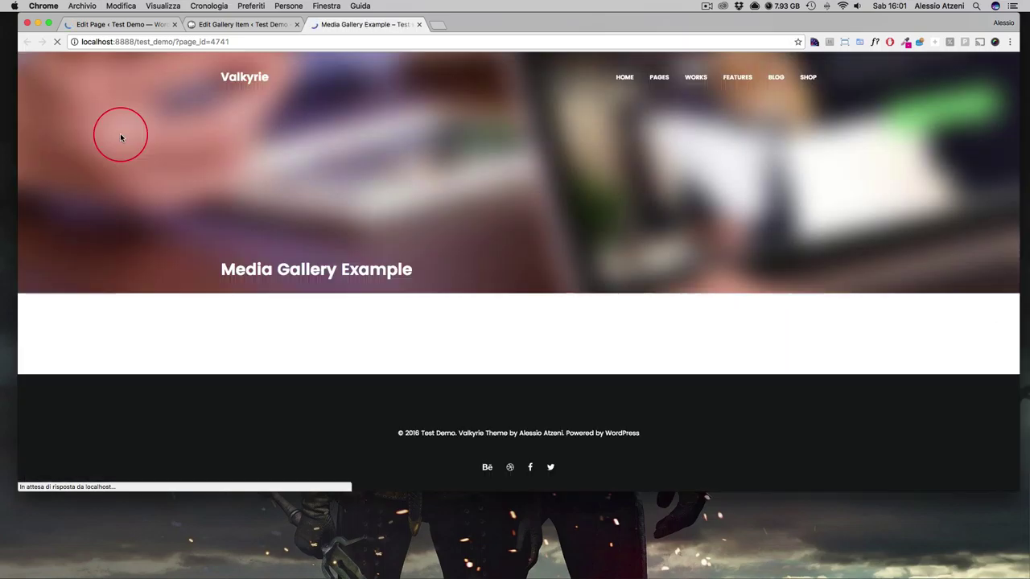
scroll(796, 205, "down", 4)
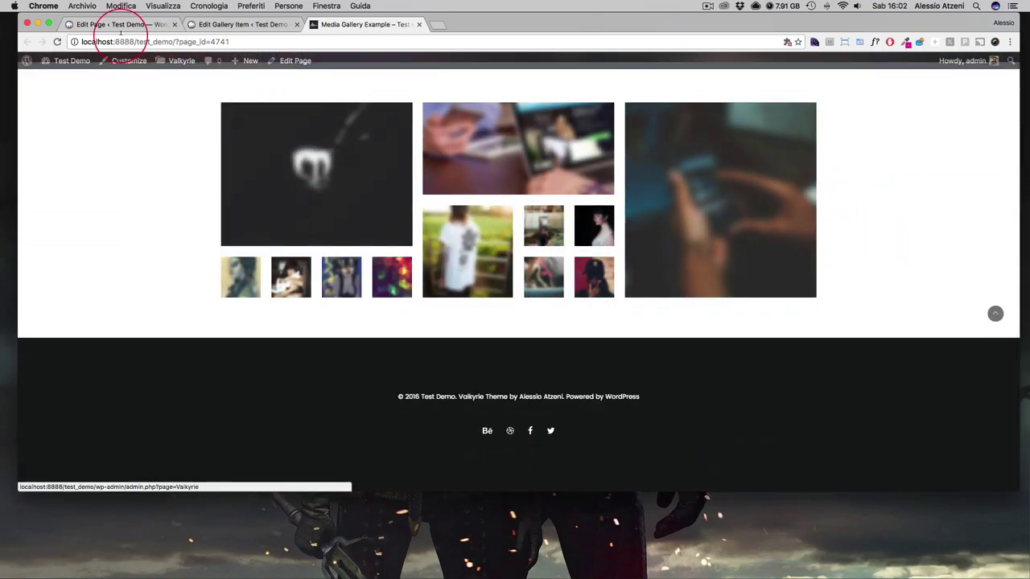
Return to the gallery item edit page and rename the first media item 01 - Video.
left_click(113, 25)
left_click(242, 24)
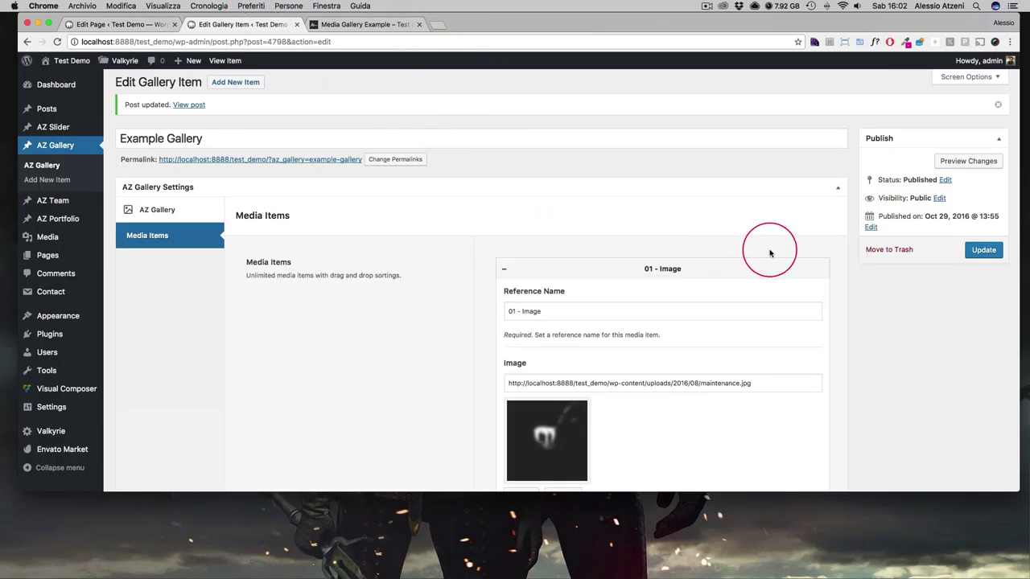
scroll(723, 209, "down", 3)
scroll(746, 231, "down", 1)
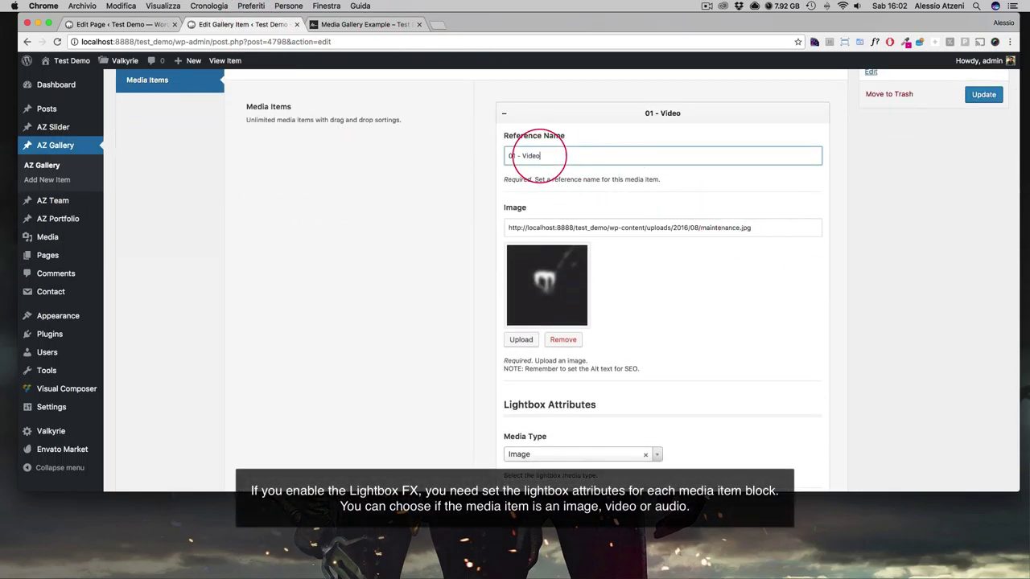
scroll(719, 257, "down", 5)
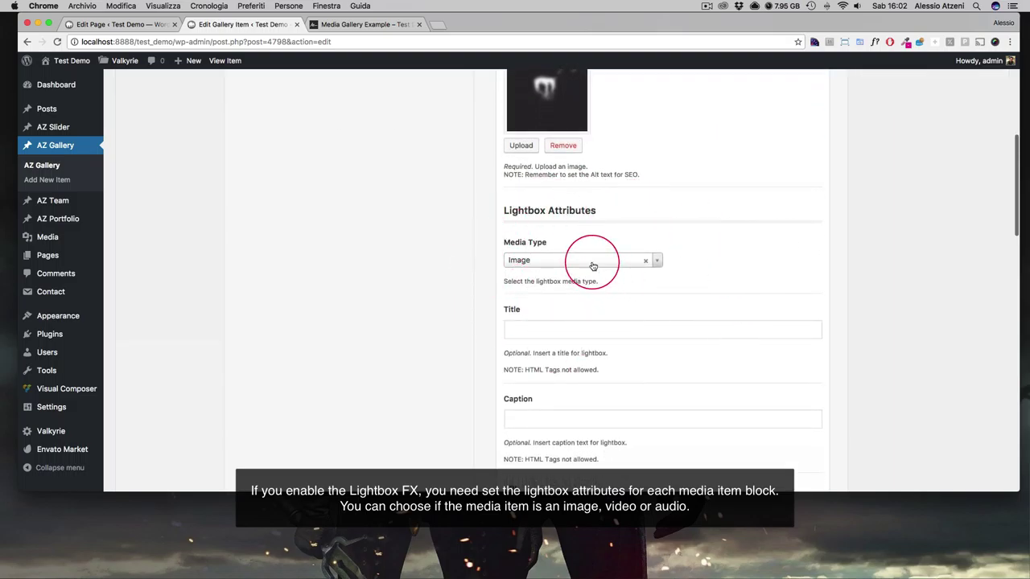
left_click(591, 266)
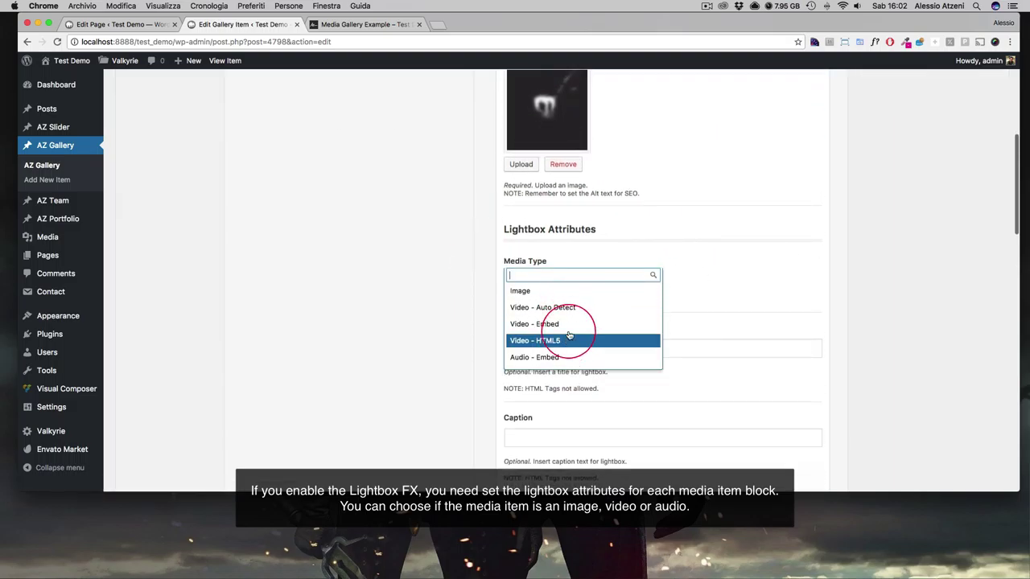
left_click(576, 307)
scroll(643, 309, "down", 5)
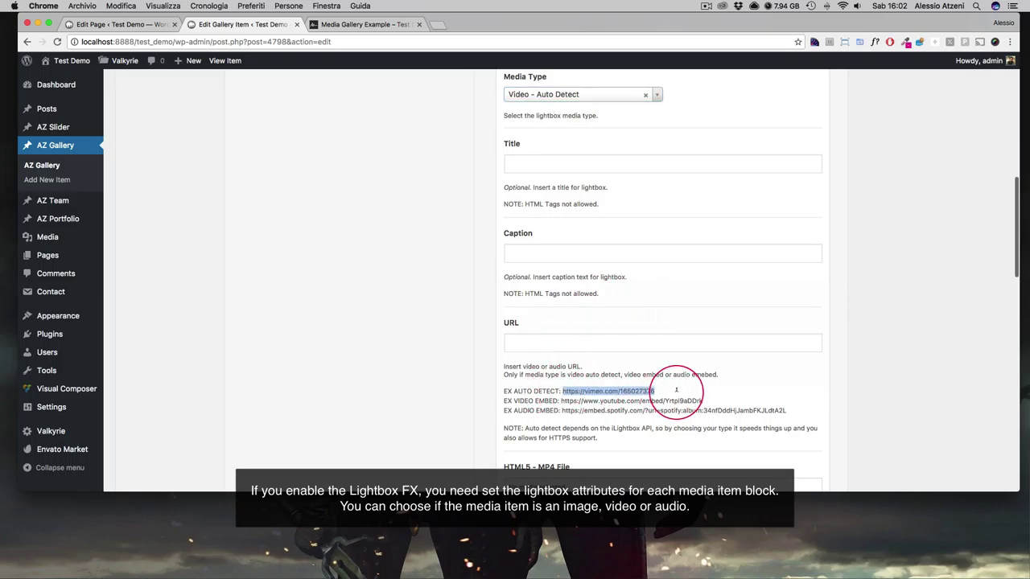
left_click(594, 346)
type("https://vimeo.com/165027376")
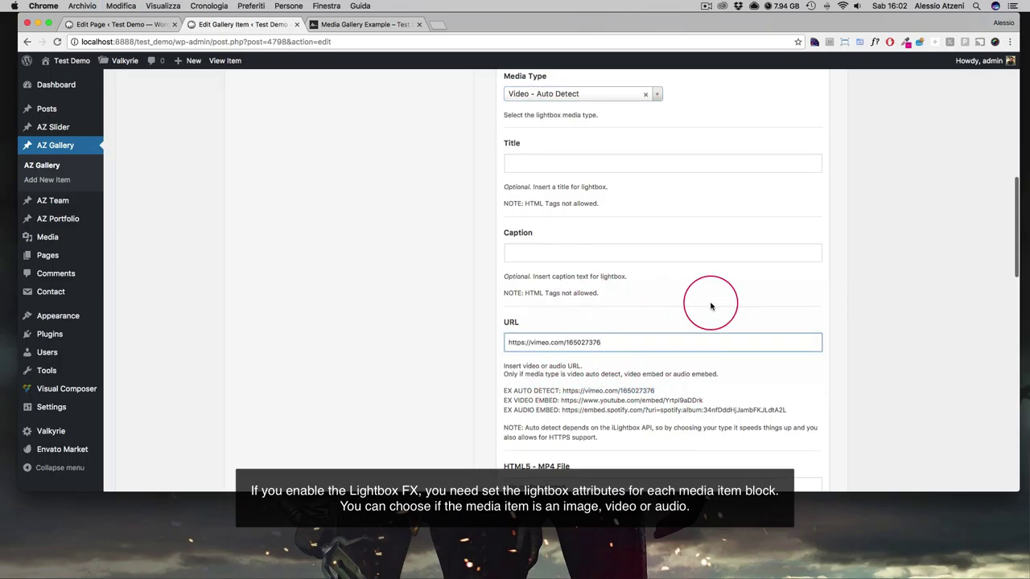
Set the 03 - Image item's lightbox media type to Audio - Embed and copy the example Spotify embed address for its URL.
scroll(711, 306, "down", 15)
scroll(644, 279, "down", 4)
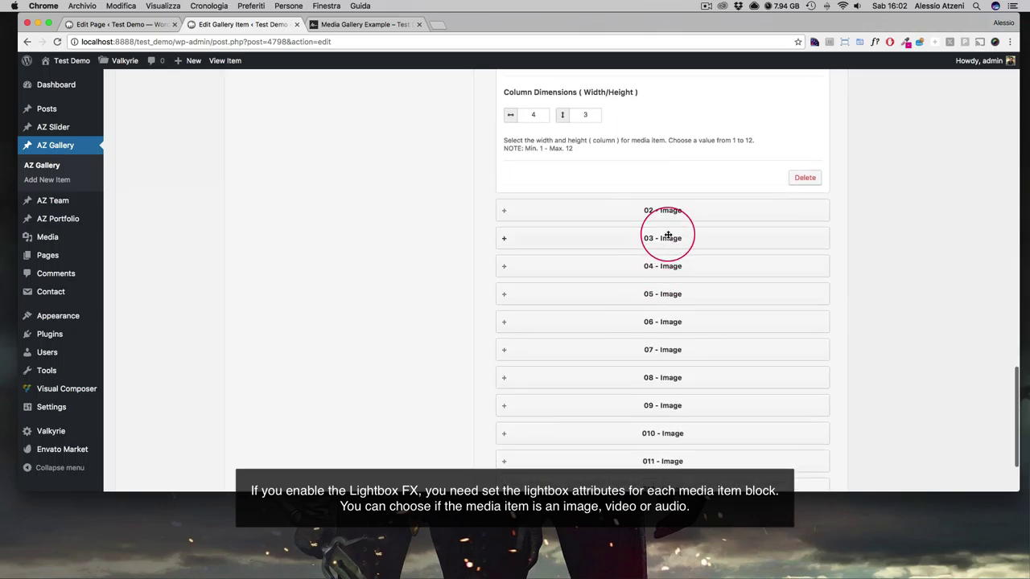
left_click(659, 230)
scroll(603, 225, "down", 10)
scroll(541, 213, "up", 15)
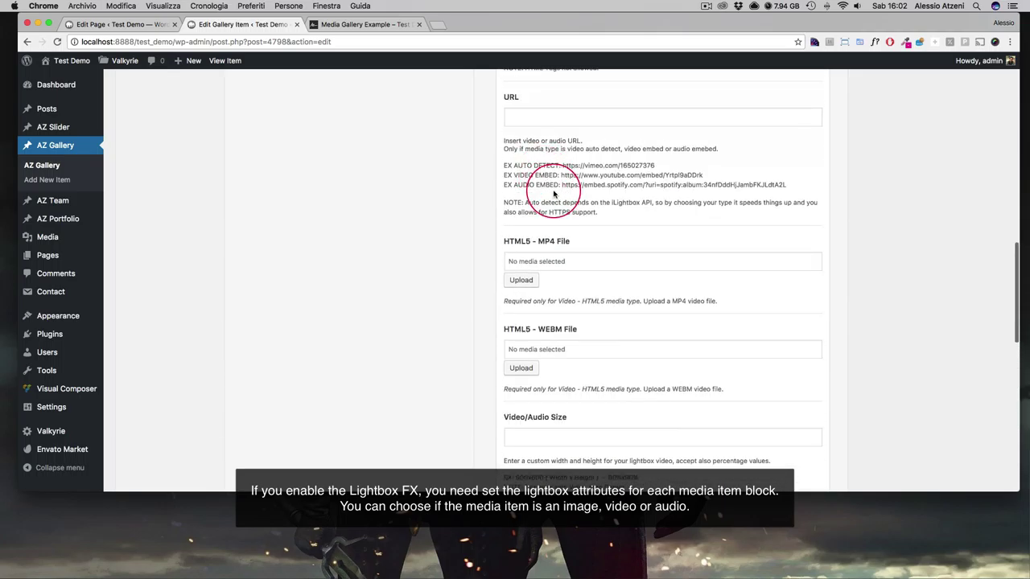
scroll(553, 225, "up", 1)
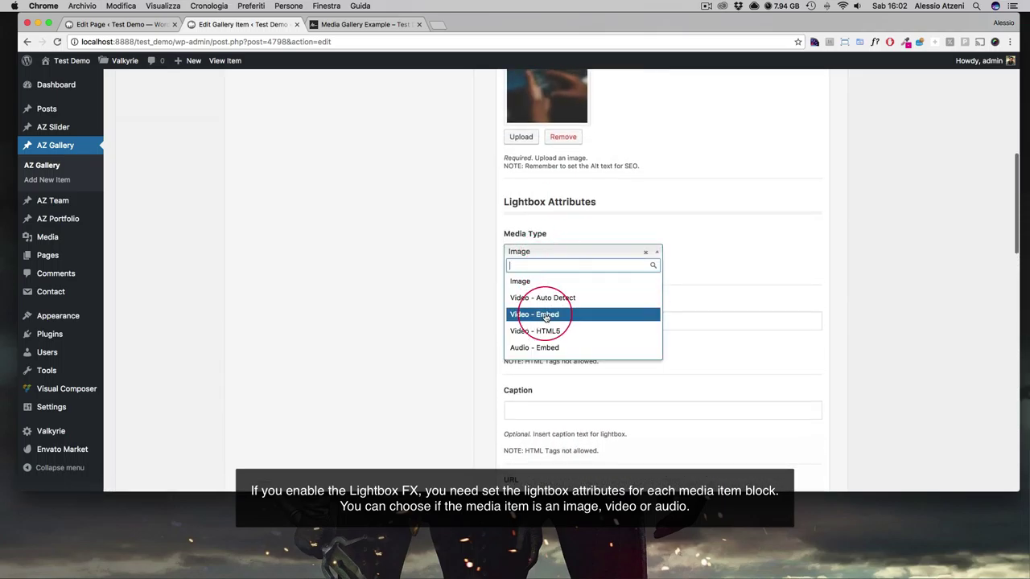
scroll(732, 333, "down", 5)
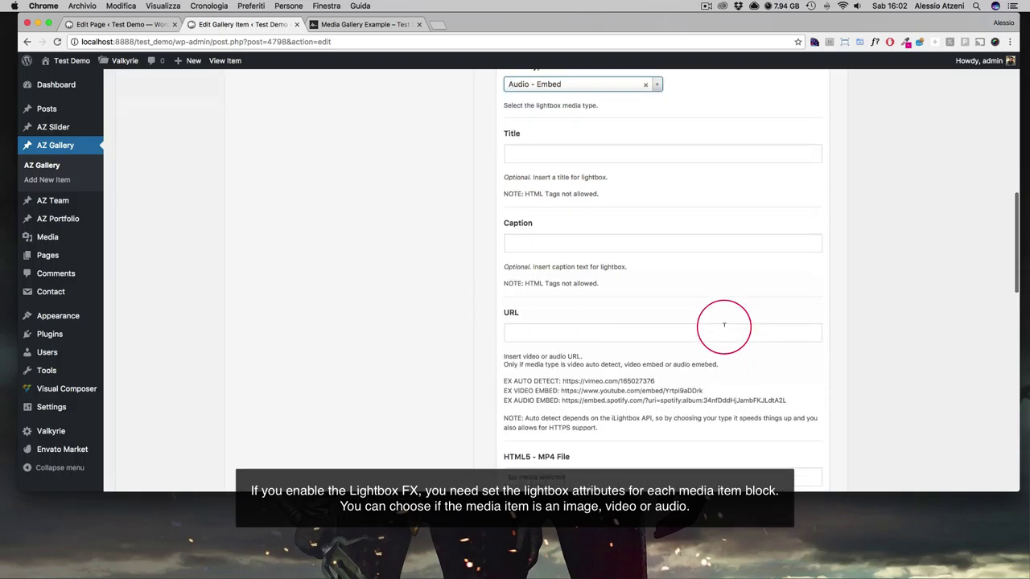
left_click_drag(684, 400, 777, 402)
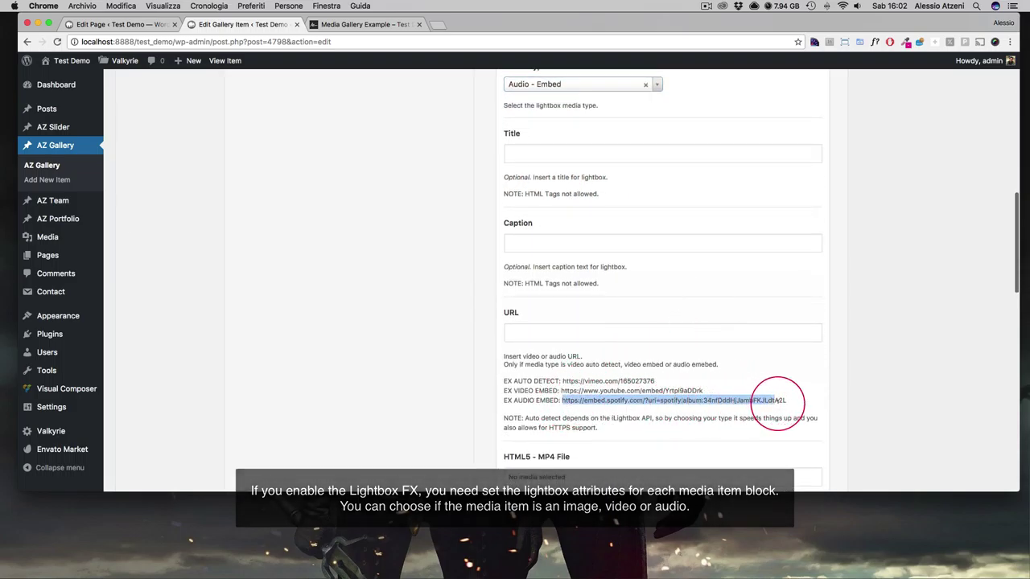
Rename the third media item 03 - Audio.
scroll(708, 322, "up", 9)
scroll(707, 324, "up", 3)
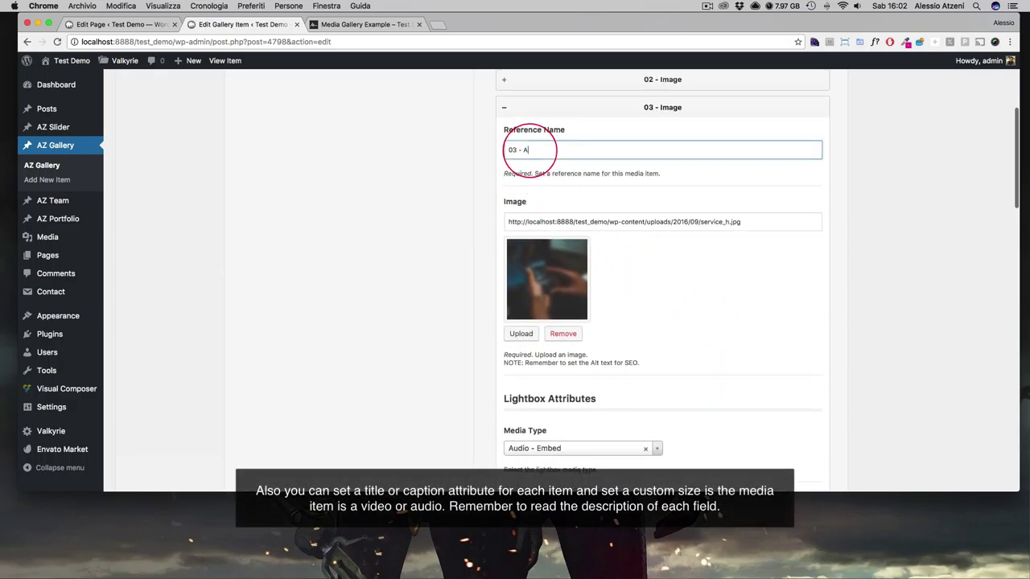
scroll(616, 218, "down", 7)
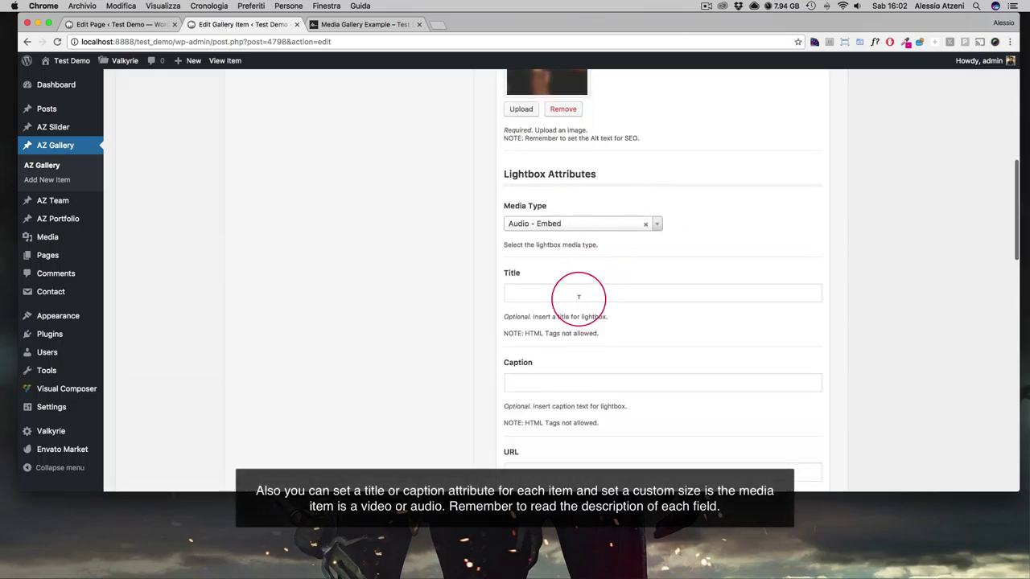
Rename the sixth media item 06 - Video, change its lightbox media type and use the example YouTube embed address as its URL.
scroll(603, 362, "down", 3)
scroll(684, 352, "down", 12)
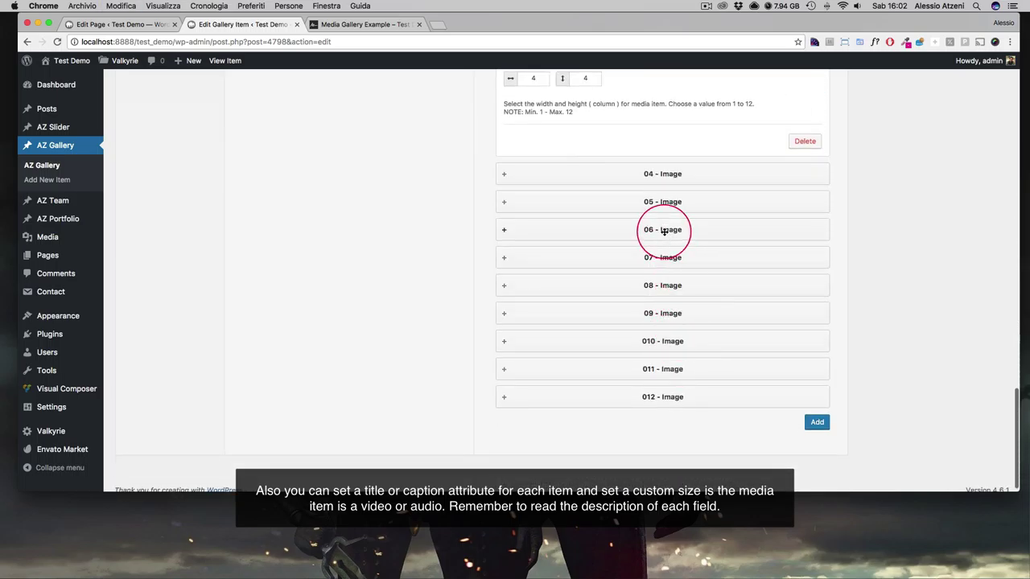
left_click(664, 231)
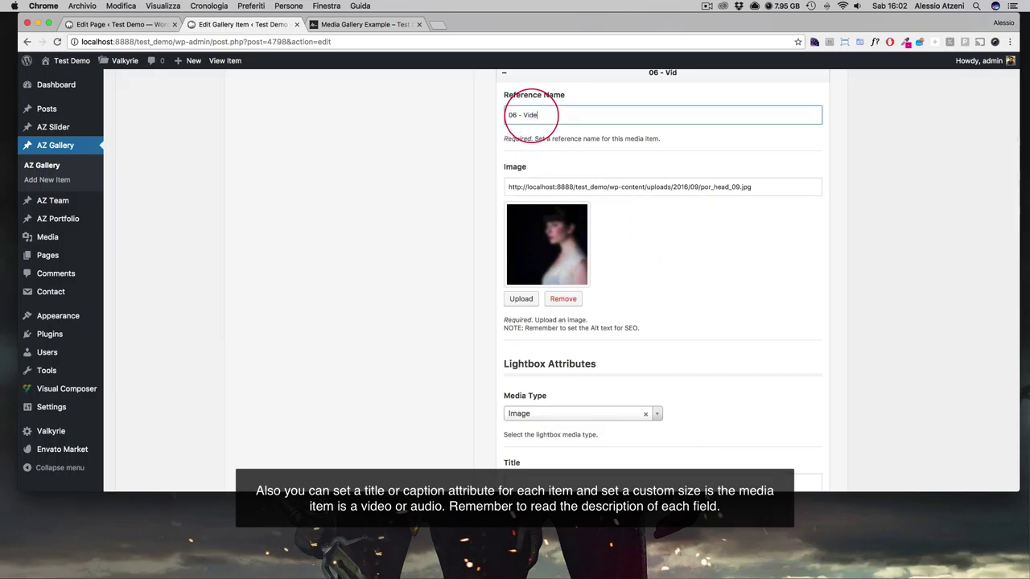
scroll(595, 201, "down", 5)
left_click(591, 180)
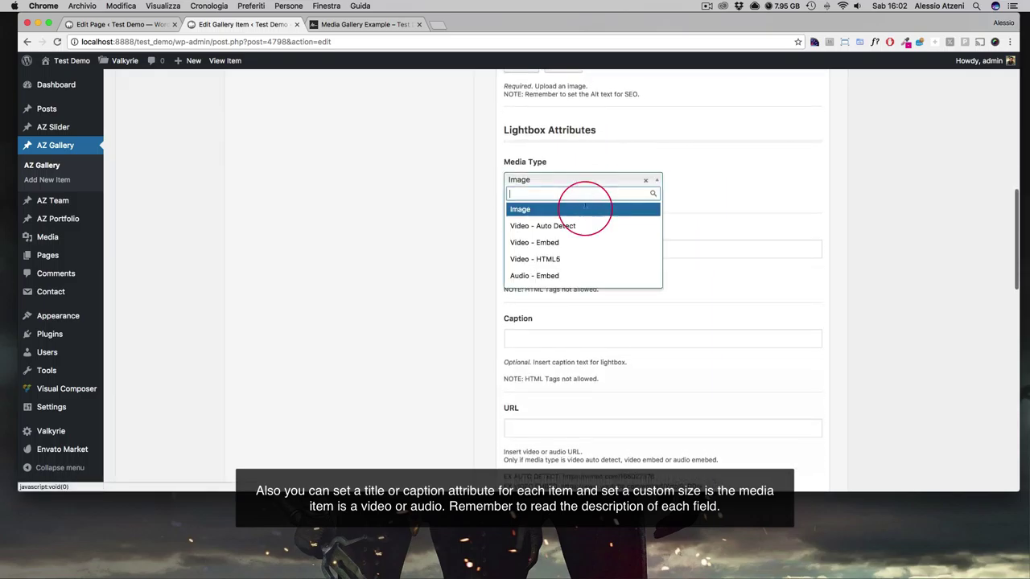
scroll(756, 267, "down", 5)
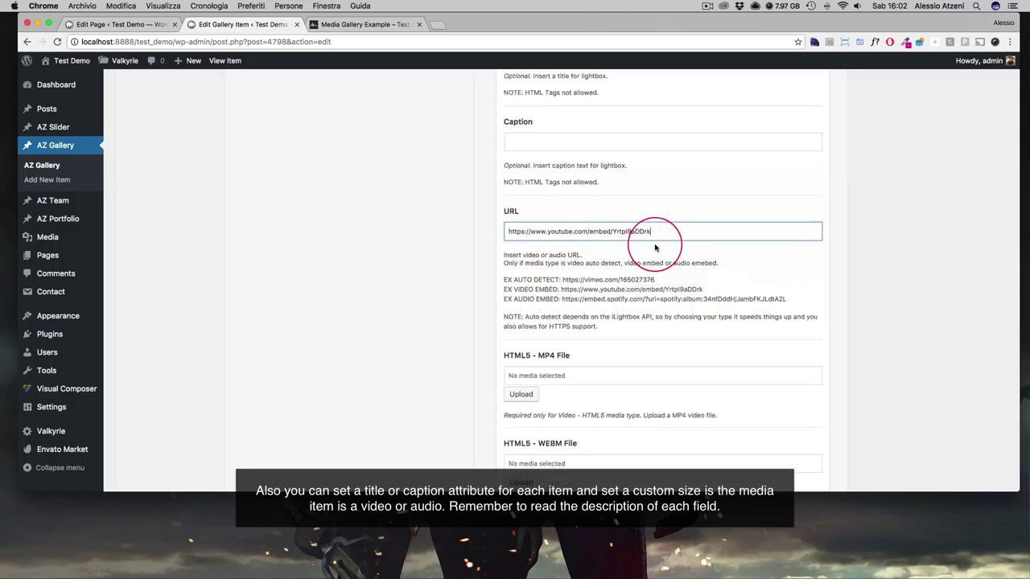
Rename the ninth media item 09 - Video and set its lightbox media type to Video - HTML5.
scroll(655, 247, "down", 15)
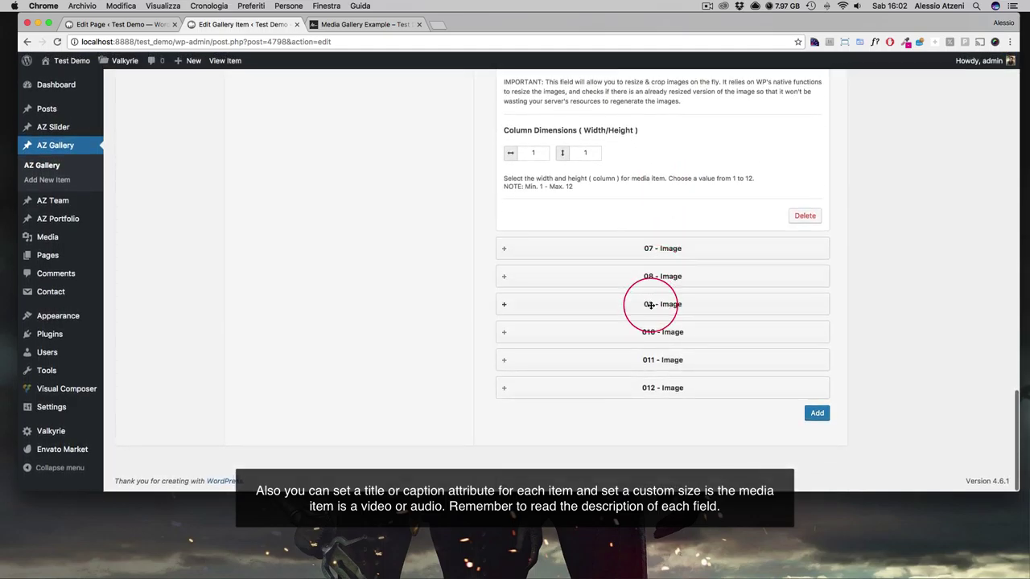
left_click(650, 304)
scroll(685, 213, "up", 8)
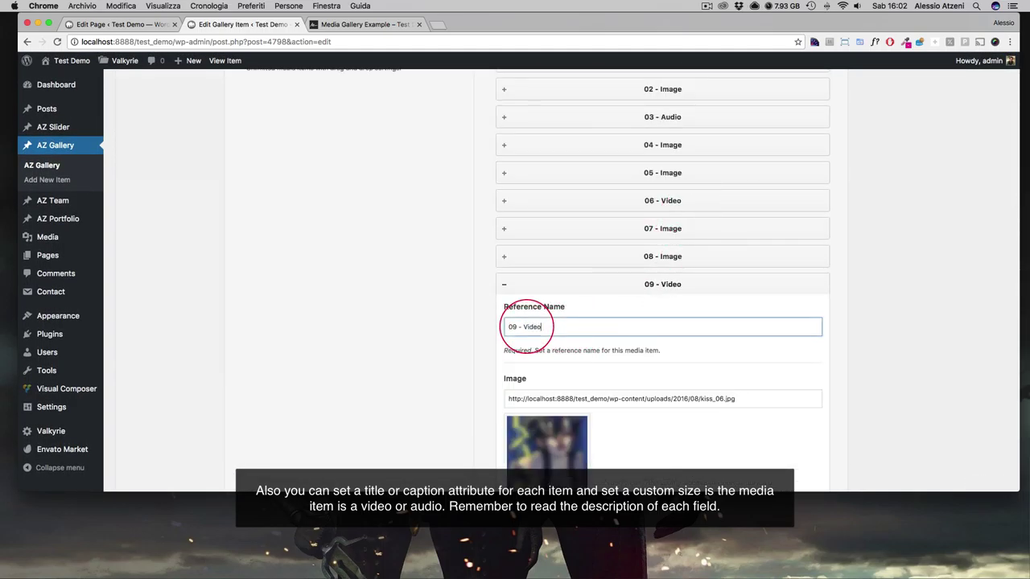
scroll(631, 346, "down", 10)
scroll(616, 337, "up", 3)
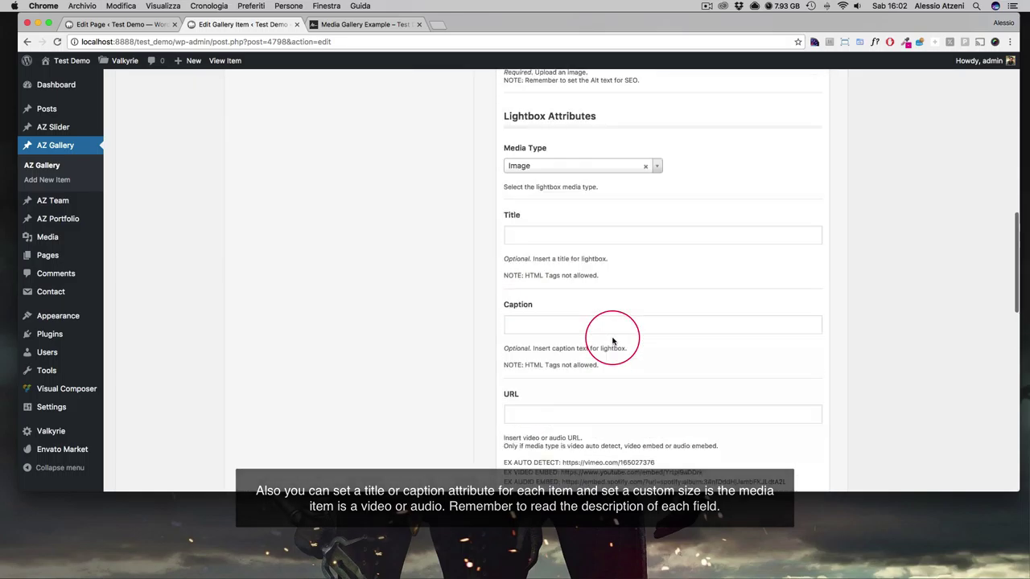
left_click(580, 255)
left_click(563, 333)
scroll(641, 339, "down", 5)
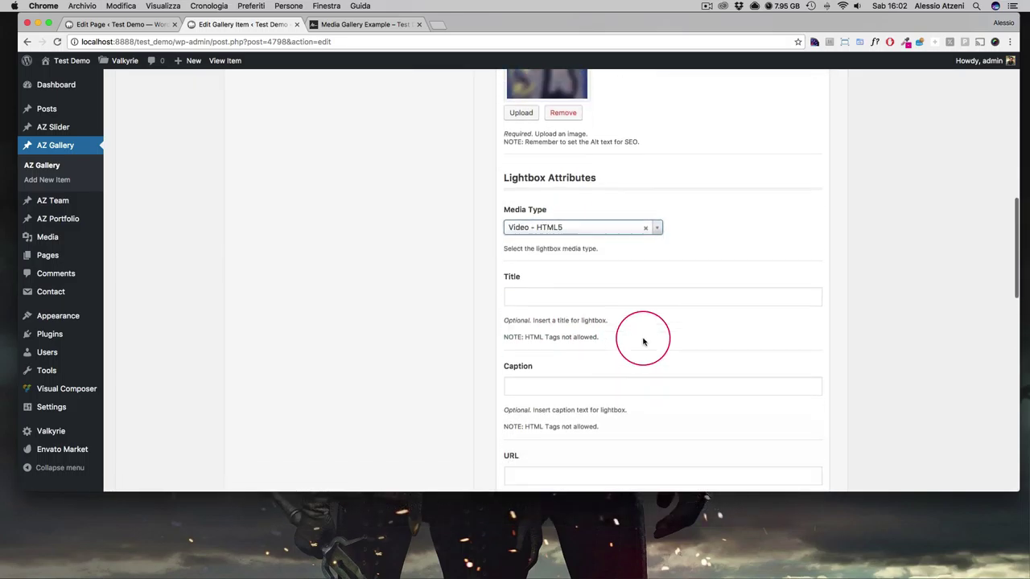
Assign NYC-Traffic.mp4 from the media library as the ninth item's HTML5 MP4 file.
scroll(641, 338, "up", 3)
scroll(641, 336, "up", 2)
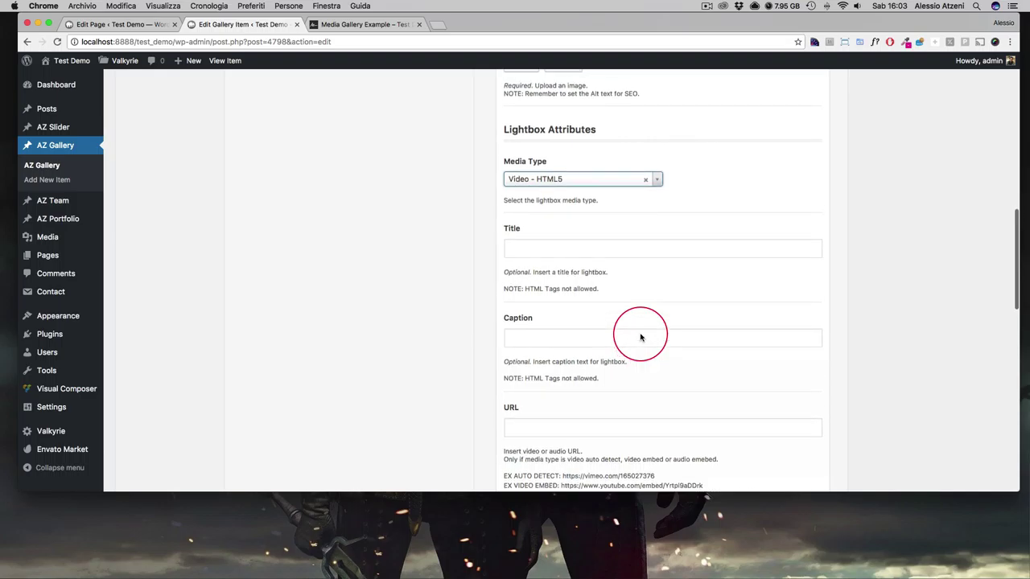
scroll(639, 331, "down", 5)
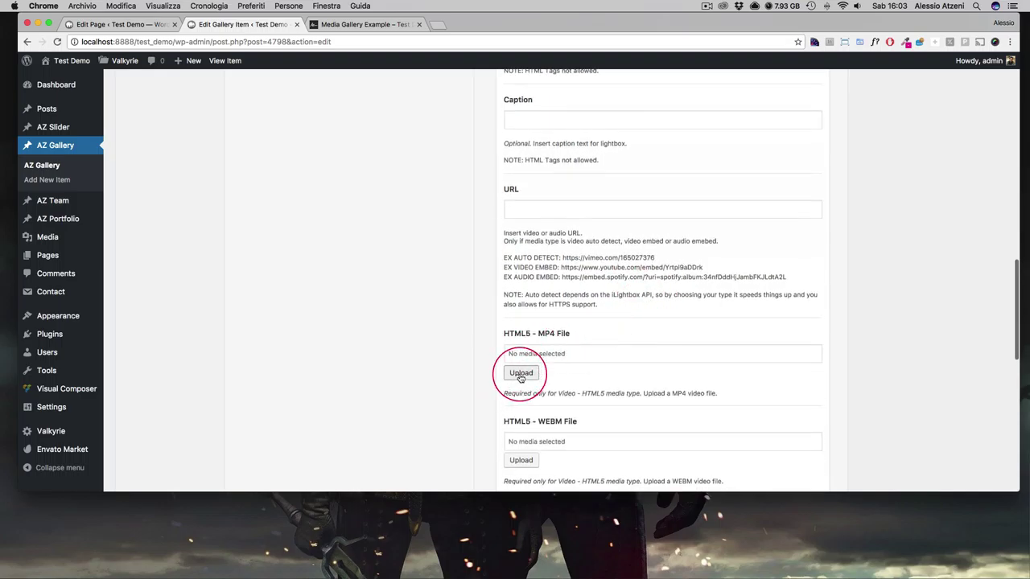
left_click(521, 373)
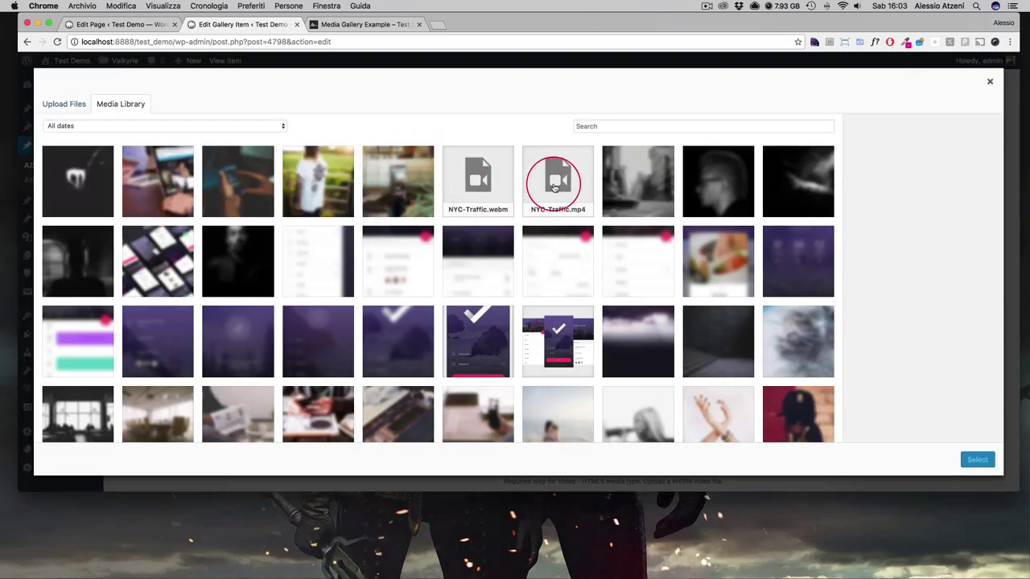
left_click(553, 187)
left_click(977, 458)
Assign NYC-Traffic.webm as the ninth item's HTML5 WEBM file and update the gallery item.
scroll(643, 329, "down", 2)
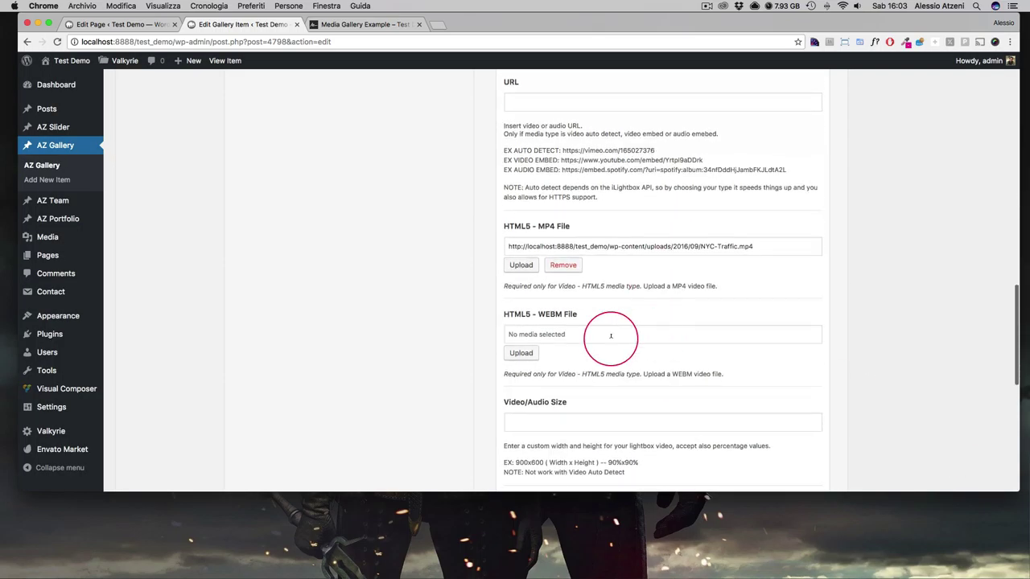
left_click(521, 353)
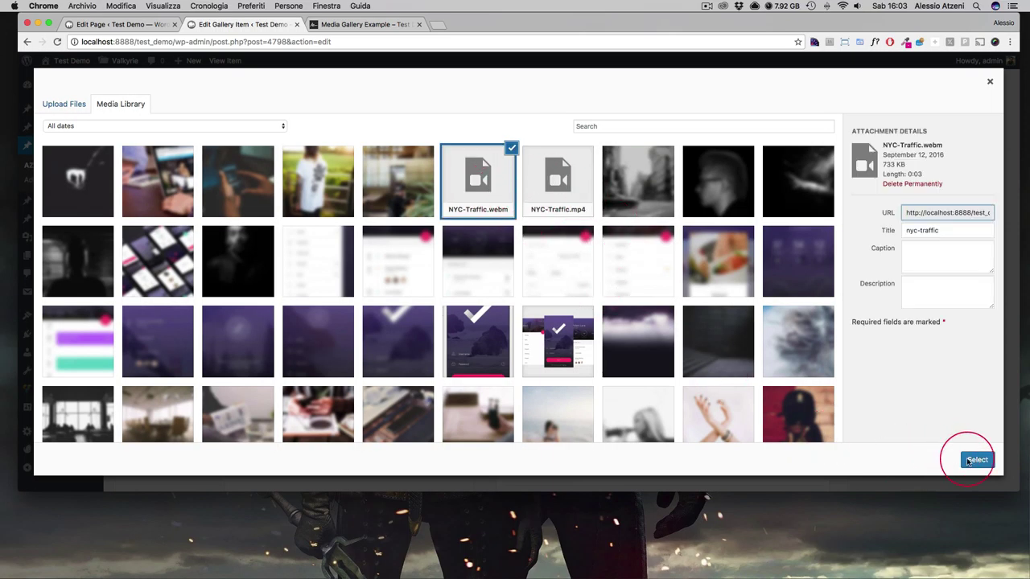
left_click(975, 460)
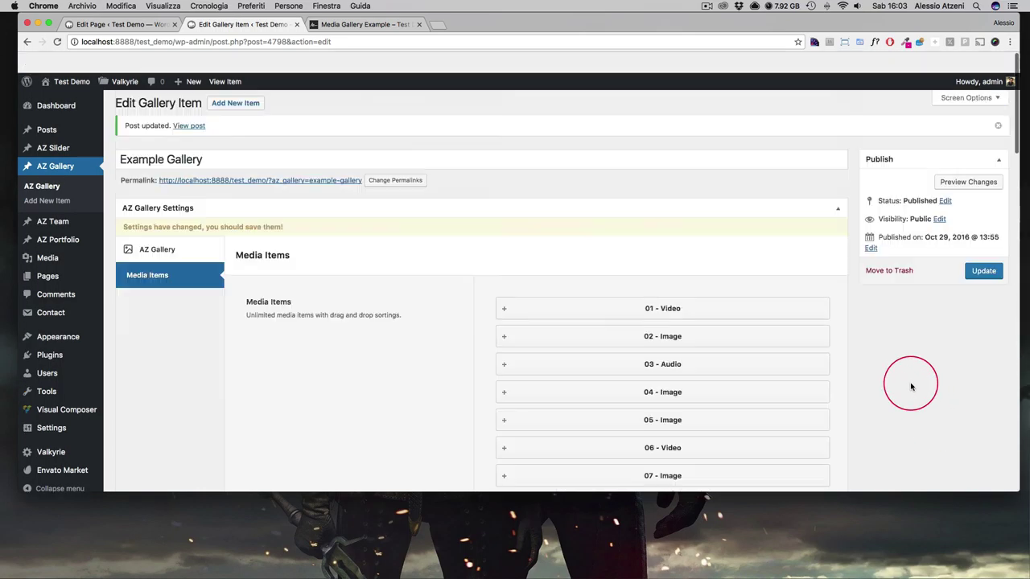
left_click(983, 249)
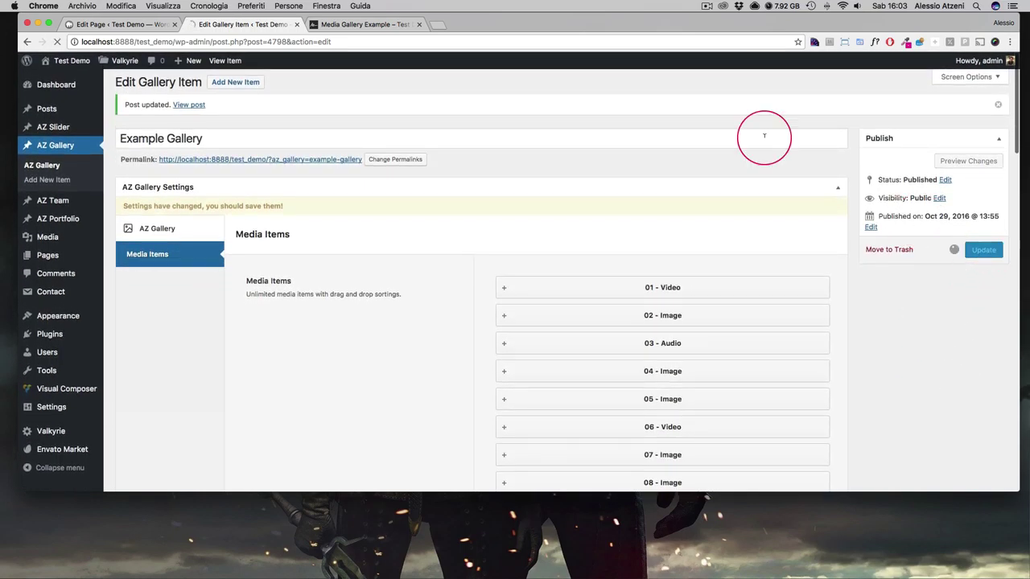
Open the Media Gallery element's settings on the page edit screen and set its hover effect to Zoom In.
left_click(124, 24)
left_click(489, 317)
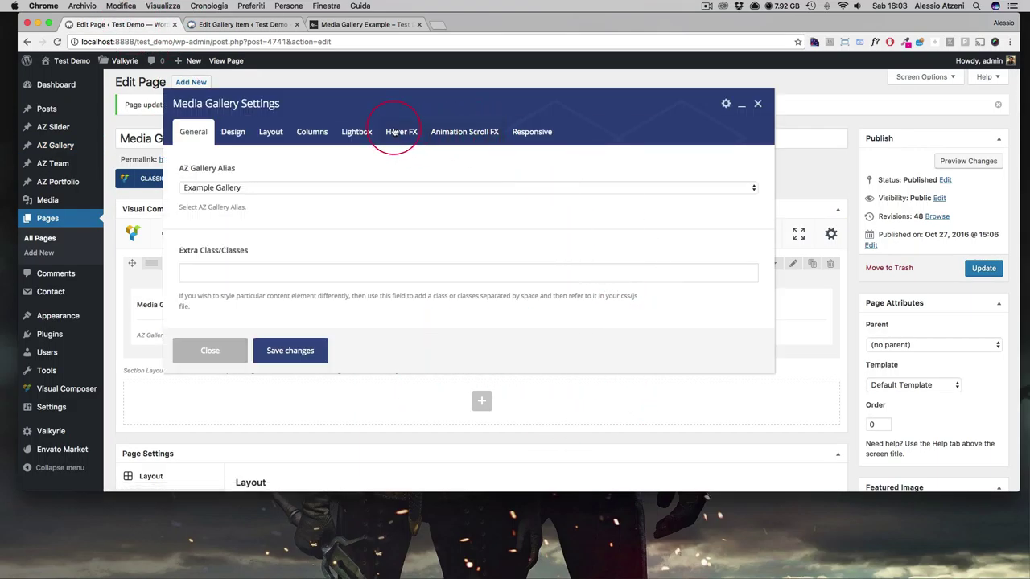
left_click(394, 133)
scroll(597, 271, "down", 5)
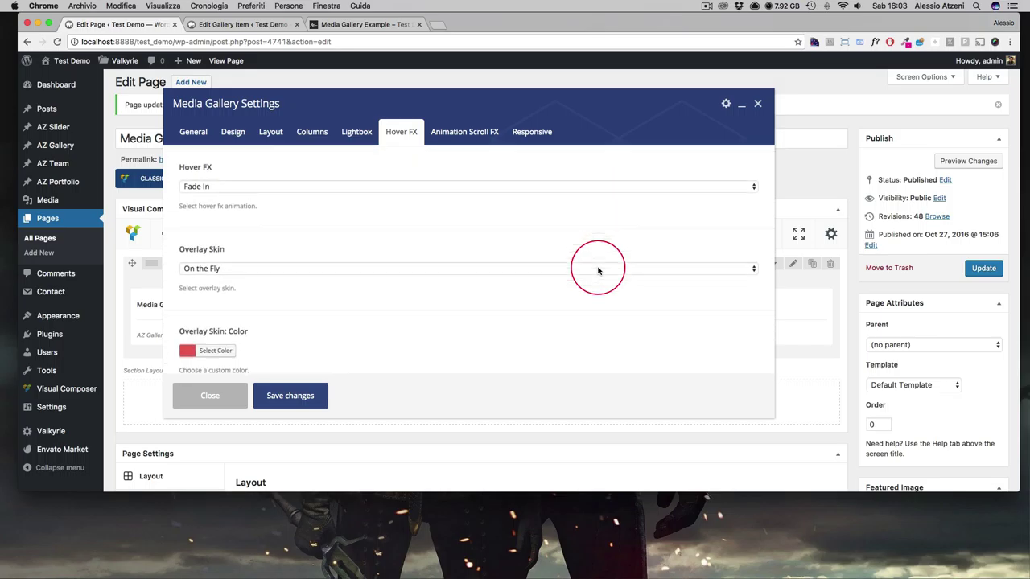
left_click(260, 167)
left_click(258, 185)
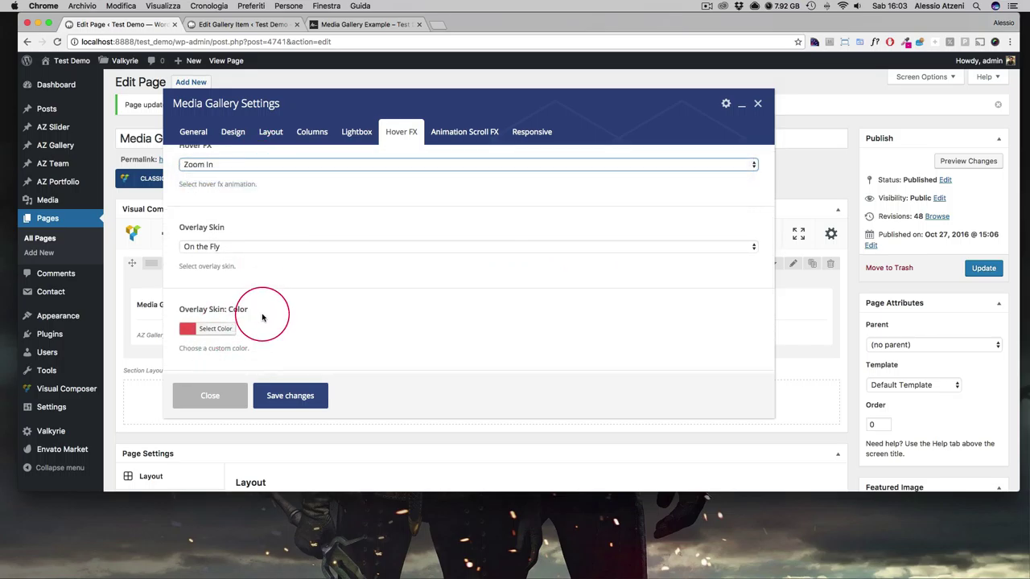
Clear the custom overlay skin color in the gallery's hover settings.
scroll(257, 297, "down", 2)
left_click(231, 241)
left_click(272, 242)
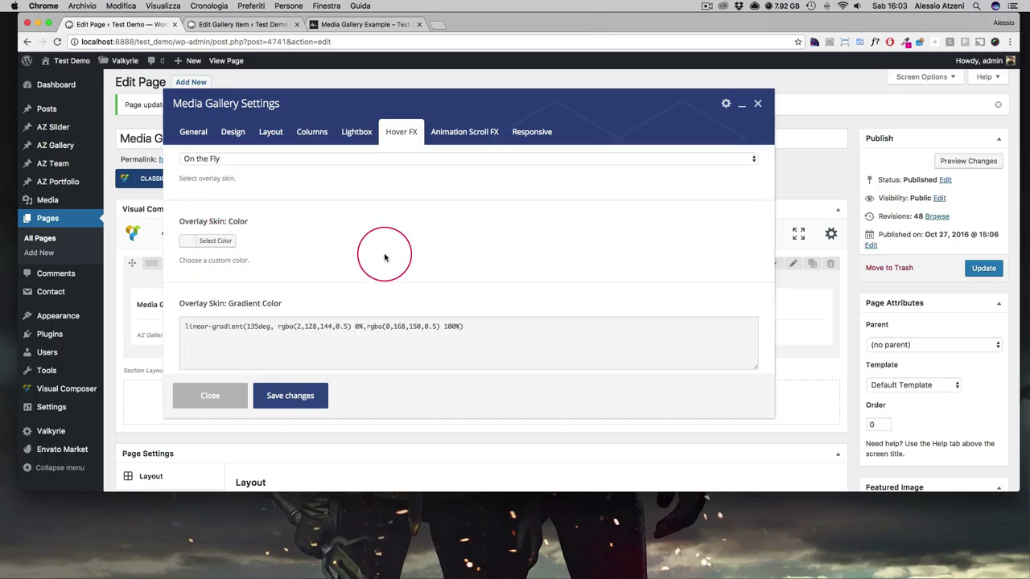
Review the custom overlay icon color, save the Media Gallery's hover settings and update the page.
scroll(379, 248, "down", 5)
left_click(214, 333)
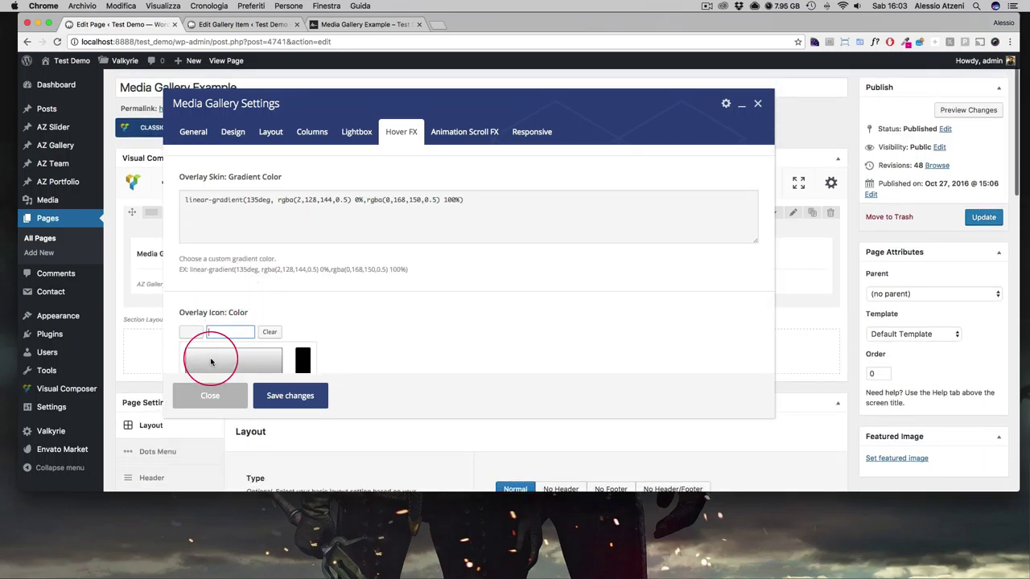
left_click(278, 395)
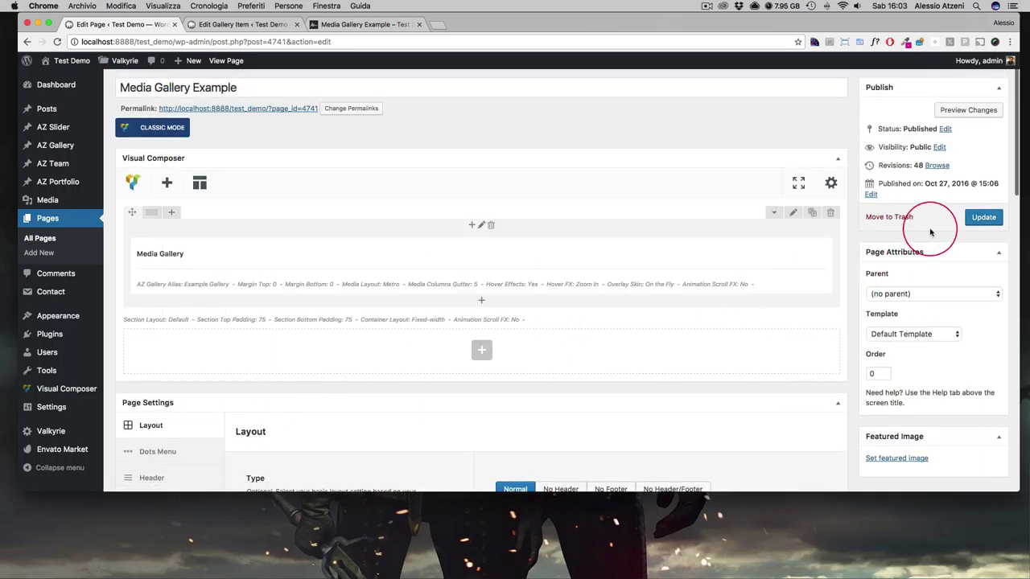
left_click(982, 217)
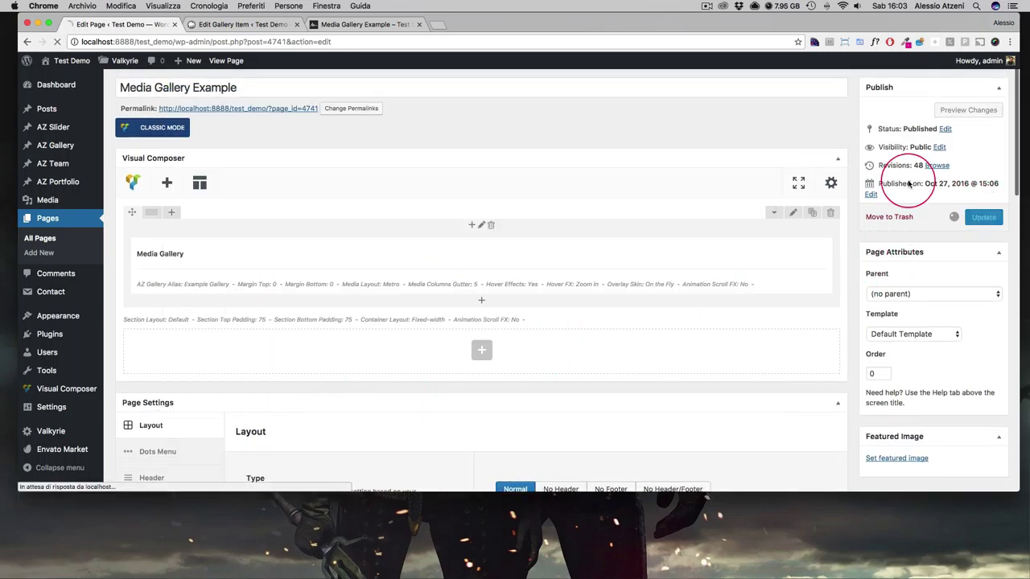
View the published gallery page and preview the large Vimeo video and the wide laptop image in the lightbox.
left_click(381, 30)
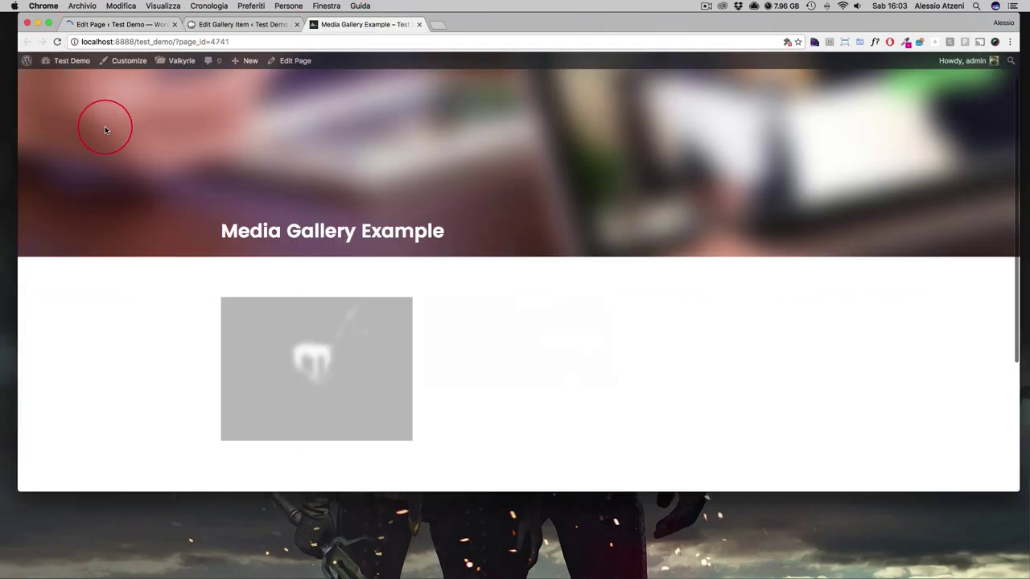
scroll(105, 128, "down", 5)
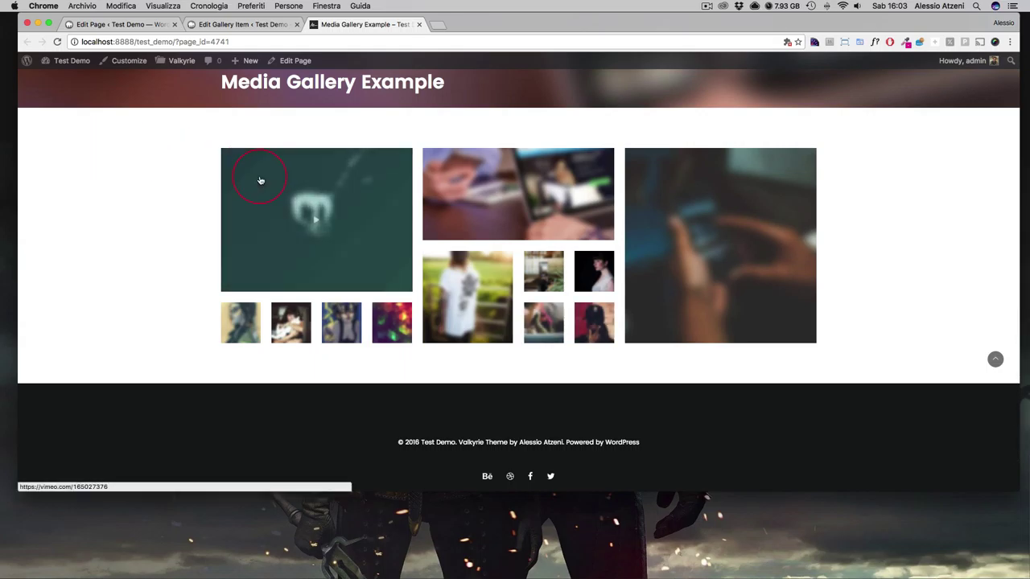
left_click(282, 201)
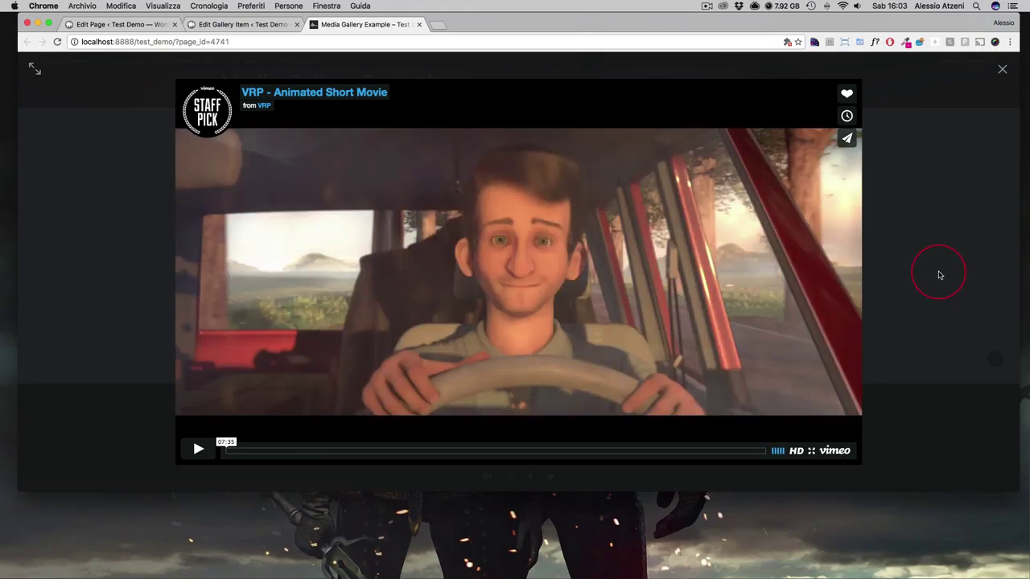
left_click(938, 275)
left_click(522, 192)
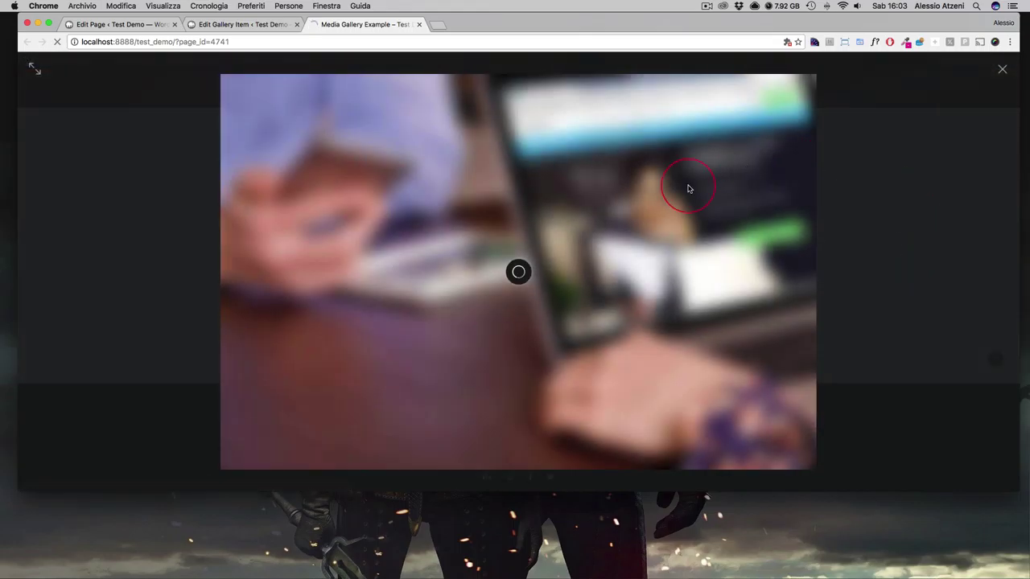
left_click(912, 253)
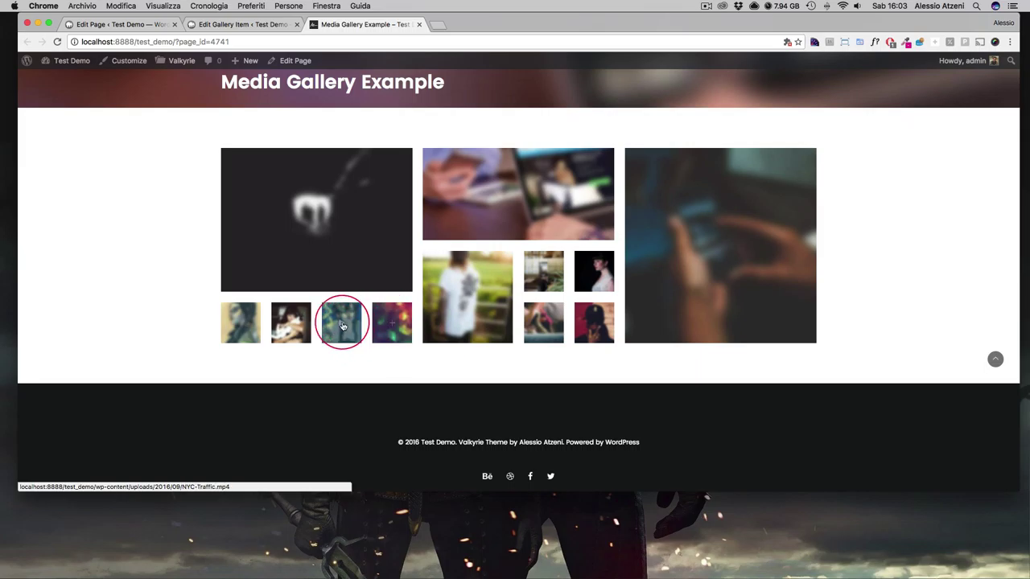
Preview the first small portrait image, the NYC-Traffic.mp4 video and the tall audio item in the lightbox.
left_click(240, 322)
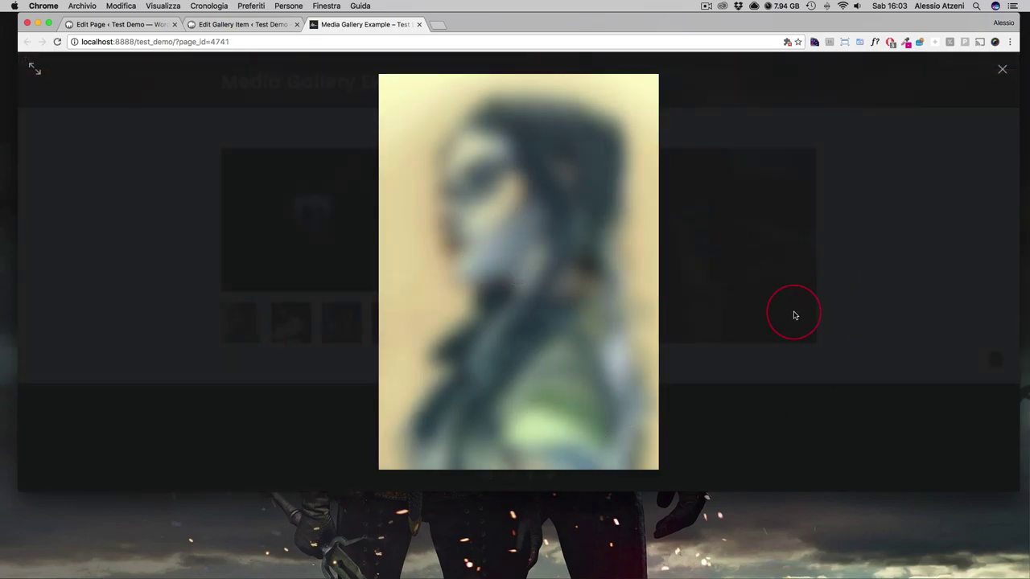
left_click(794, 315)
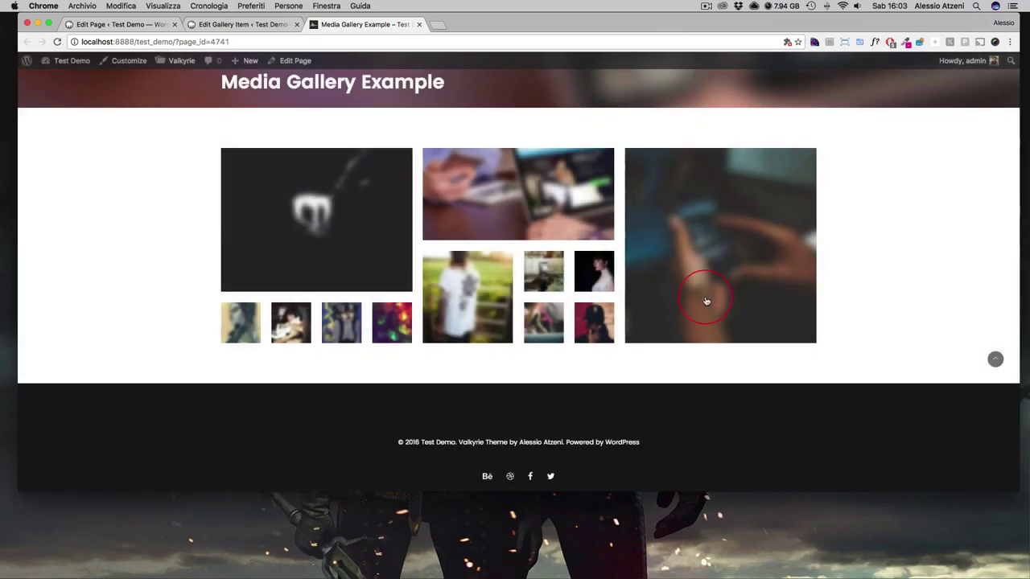
left_click(335, 320)
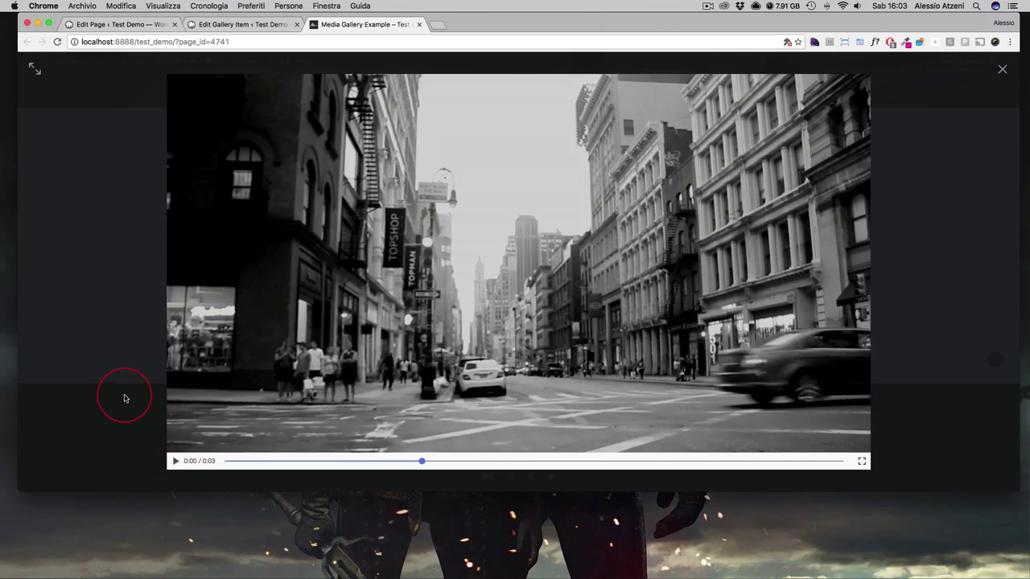
left_click(125, 397)
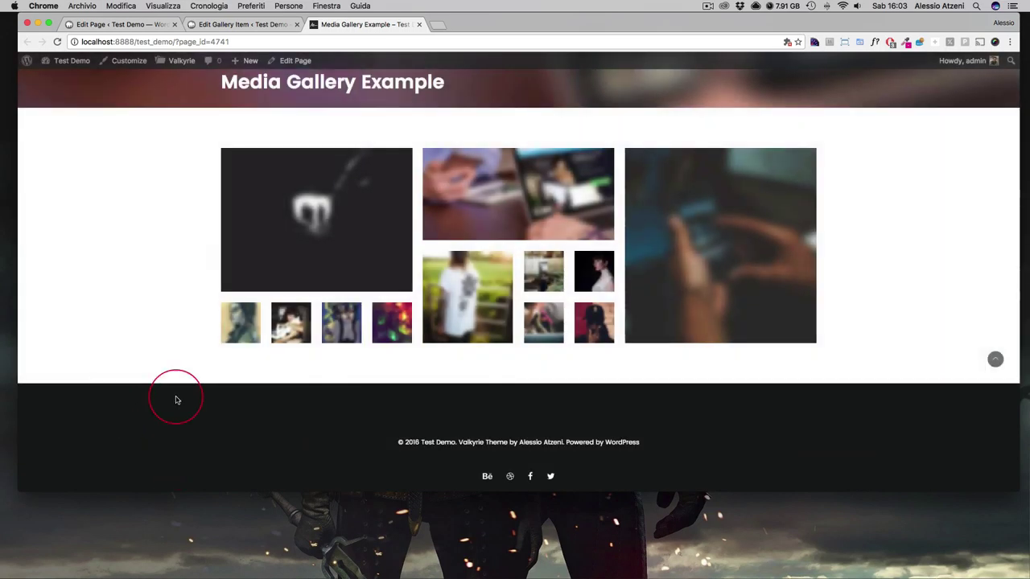
left_click(726, 269)
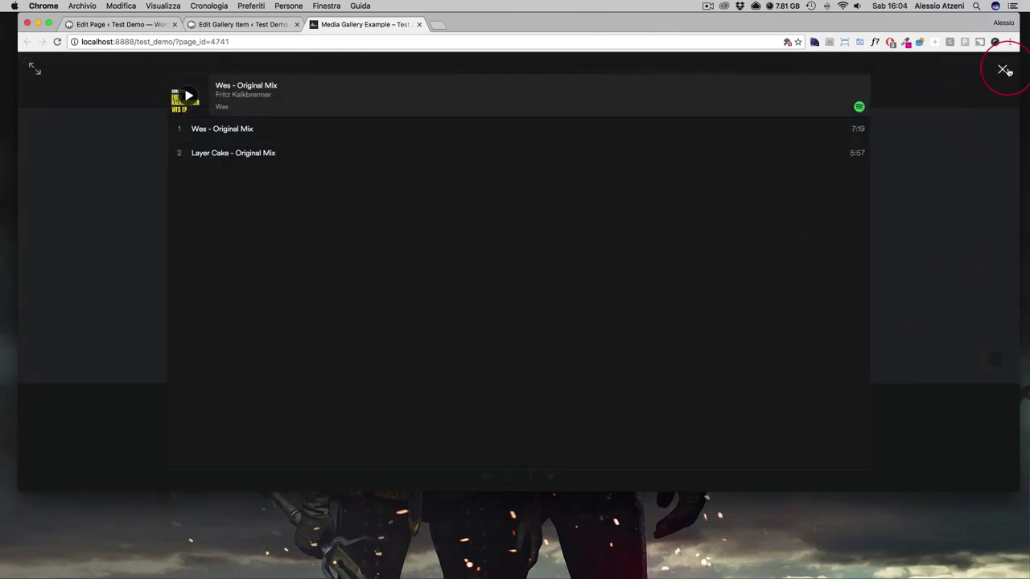
left_click(1004, 71)
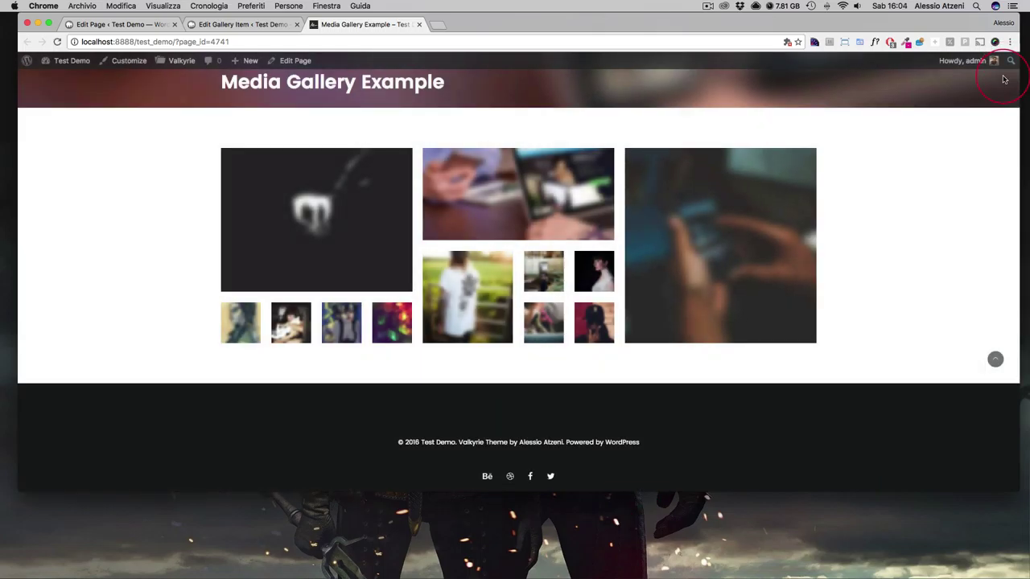
Reorder Example Gallery's media items so 03 - Audio is first and 01 - Video is third, and update the gallery item.
left_click(143, 25)
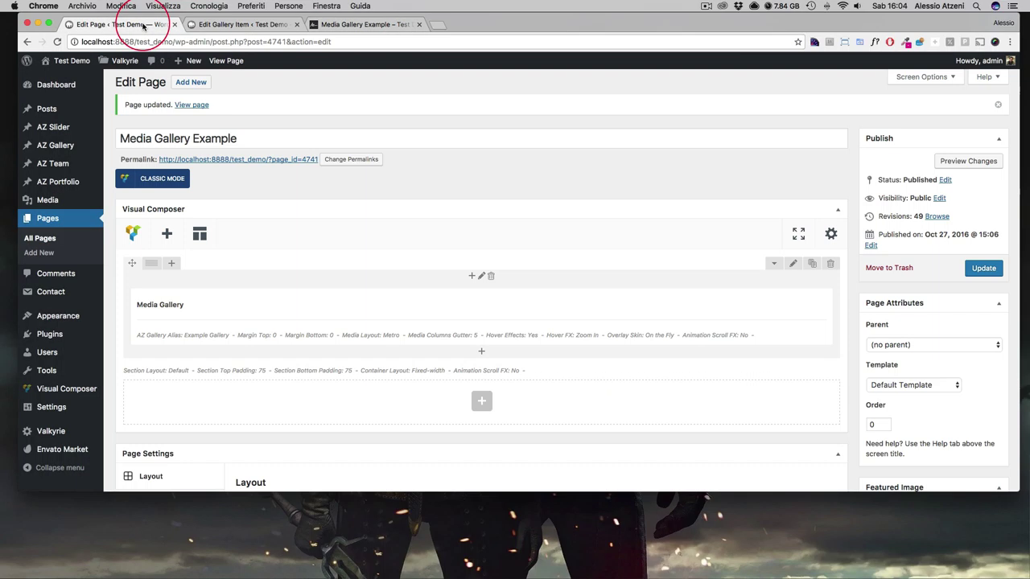
left_click(214, 25)
left_click(682, 270)
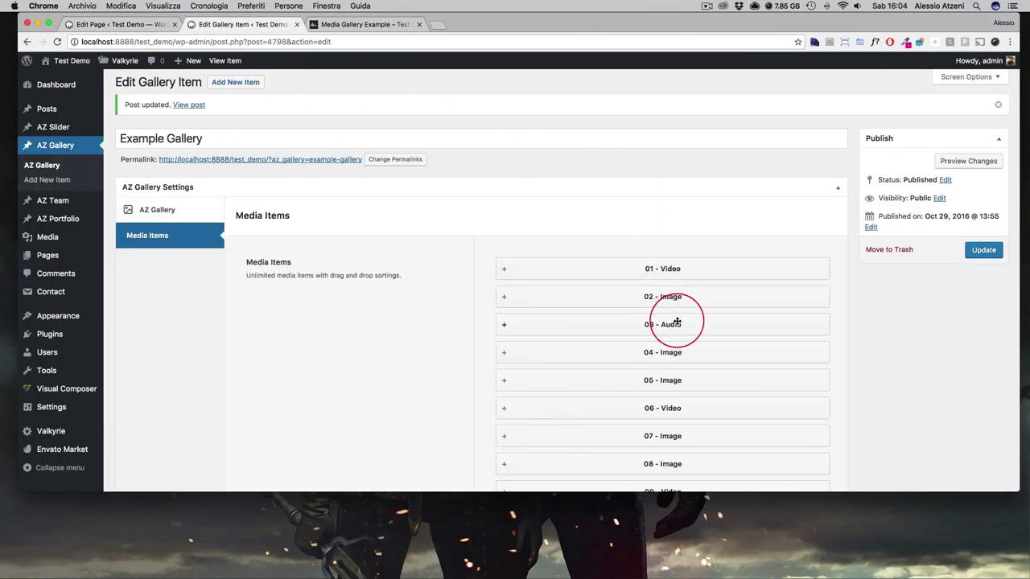
left_click_drag(677, 322, 674, 257)
left_click_drag(667, 298, 666, 325)
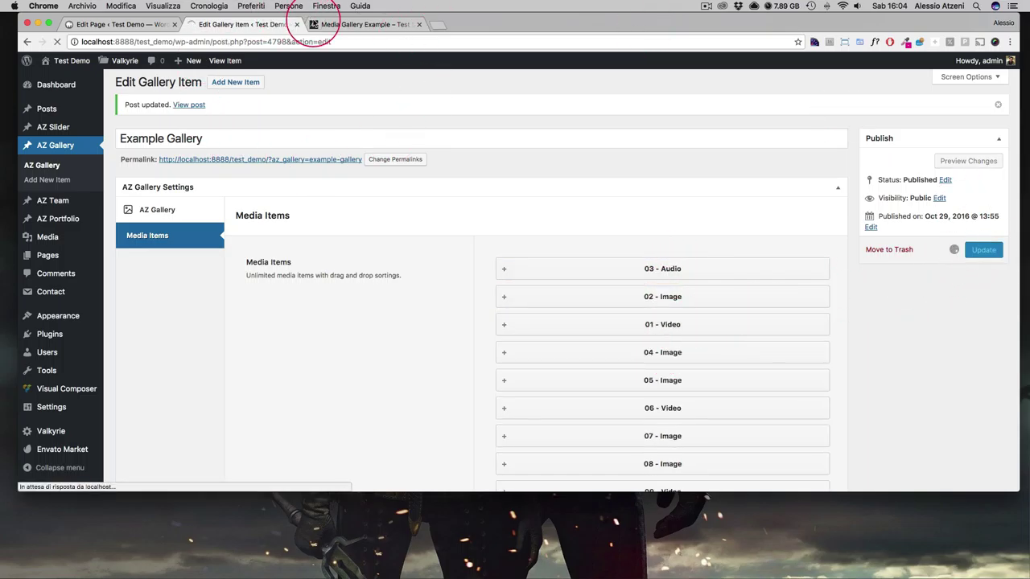
Check the reordered gallery on the published page, including its responsive layout with the browser window narrowed to 492 px wide and widened again.
left_click(318, 22)
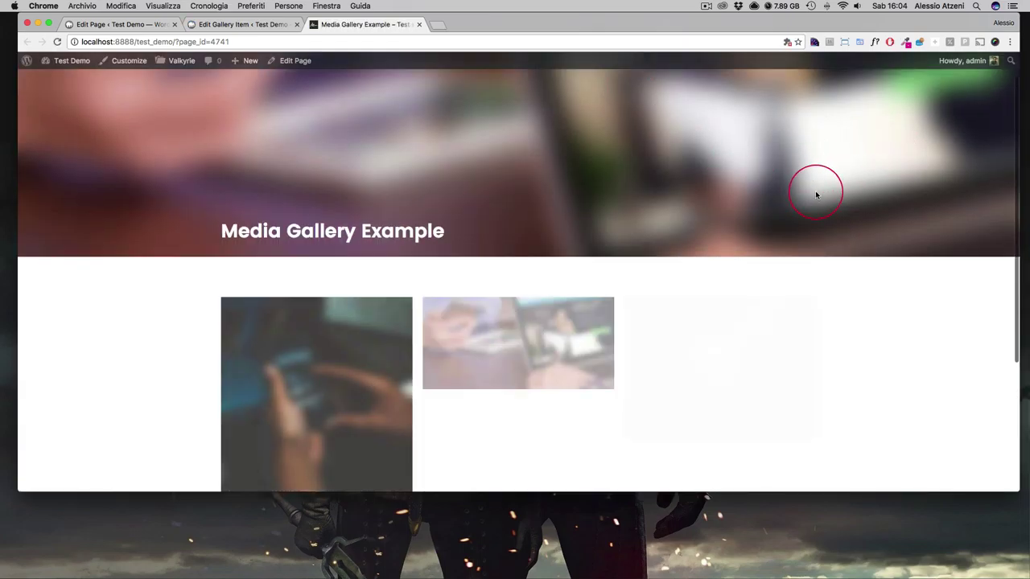
scroll(650, 212, "down", 1)
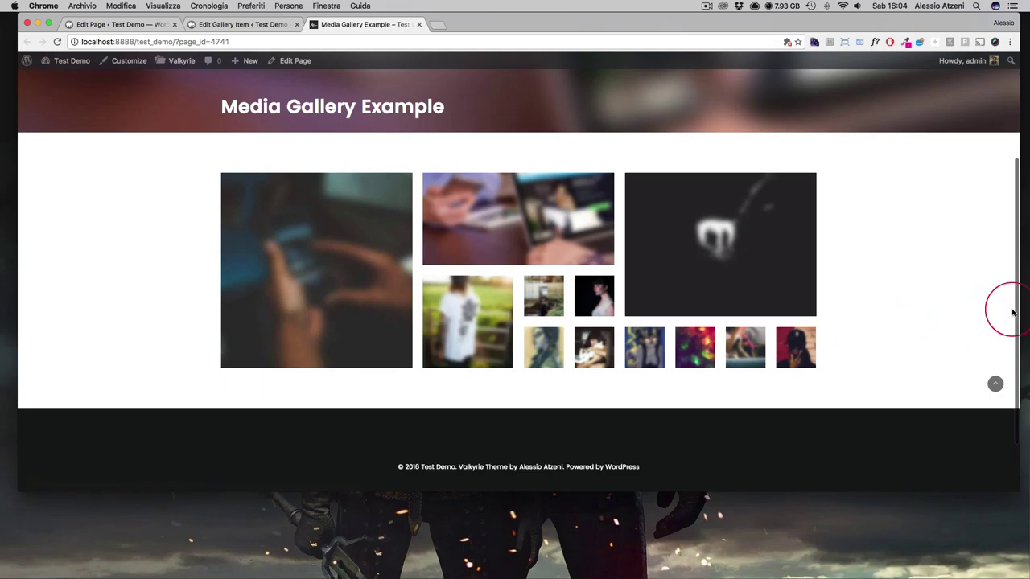
left_click_drag(1020, 308, 284, 254)
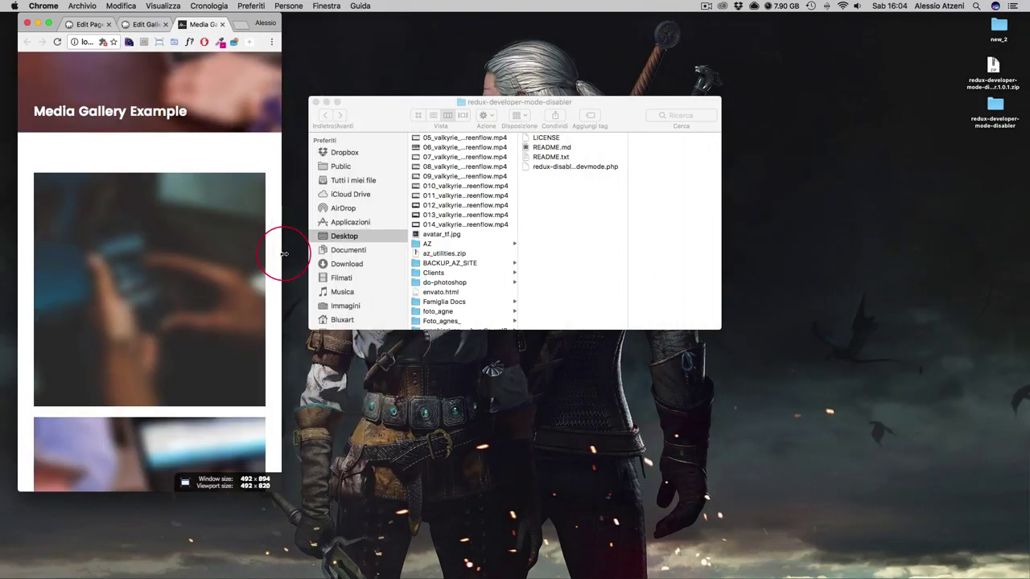
left_click_drag(441, 257, 968, 276)
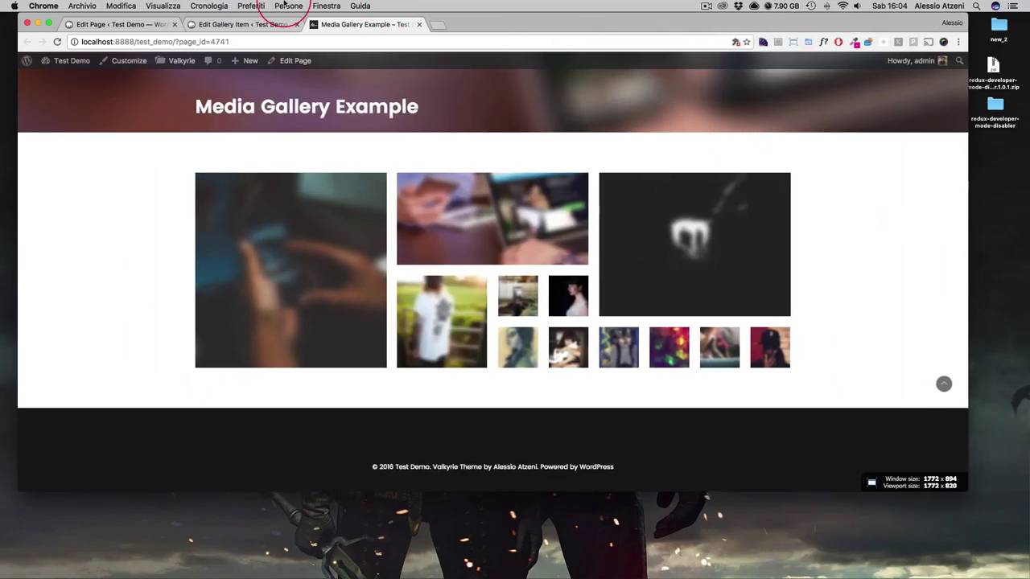
scroll(362, 112, "up", 4)
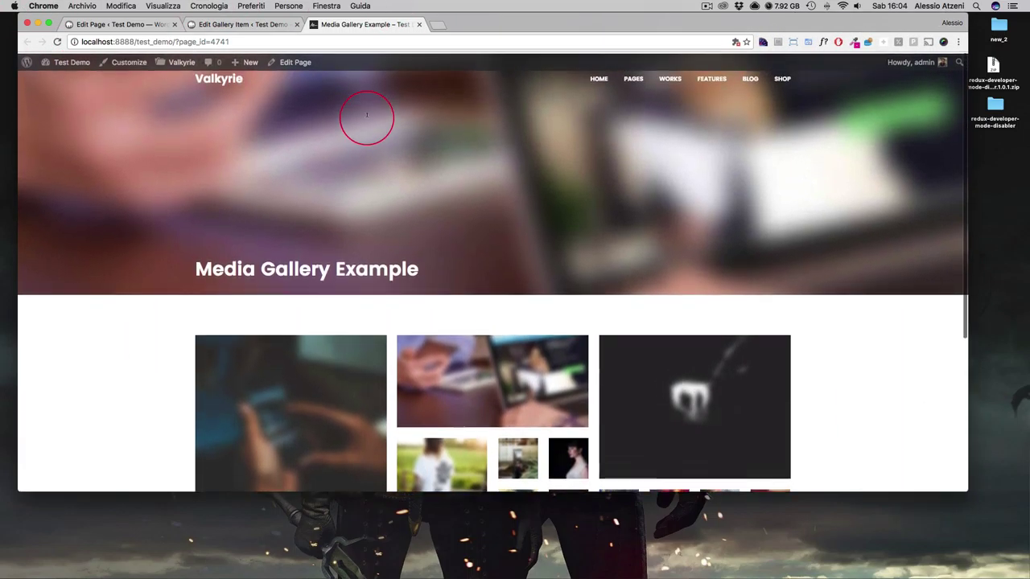
Open the Media Gallery element's settings on the page edit screen and set its Grayscale Filter to Yes.
left_click(125, 24)
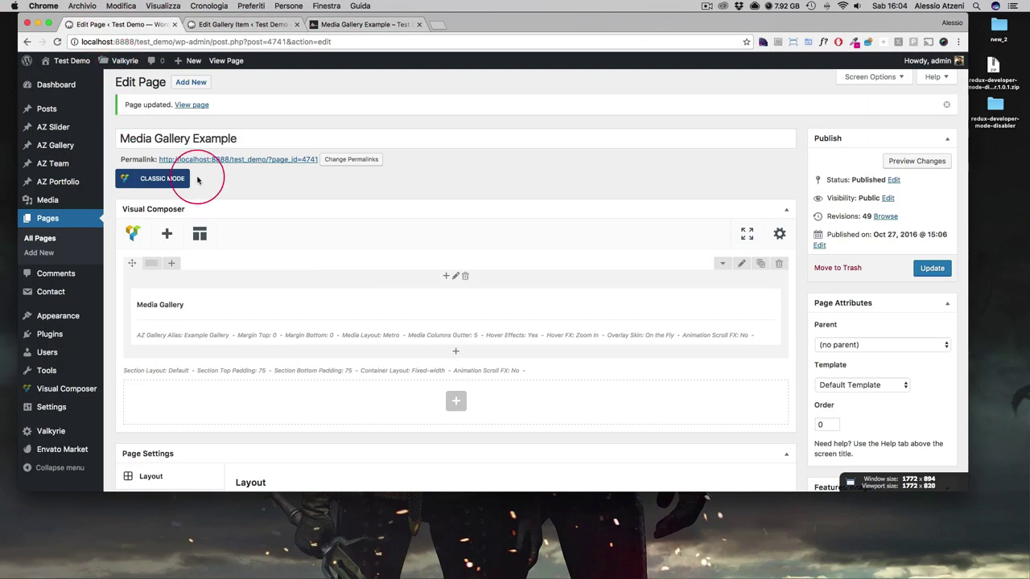
left_click(466, 316)
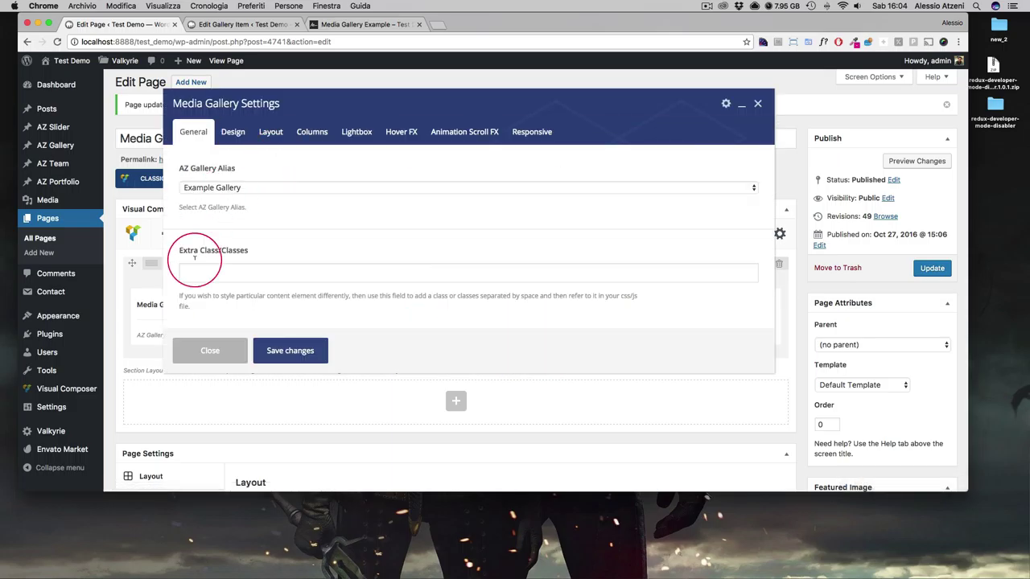
left_click(231, 135)
left_click(249, 188)
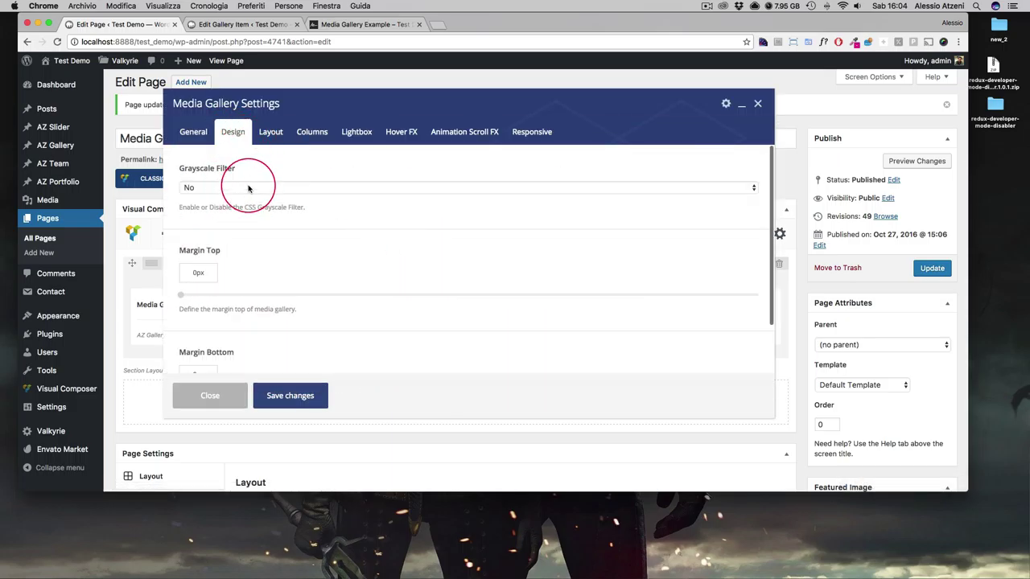
left_click(268, 195)
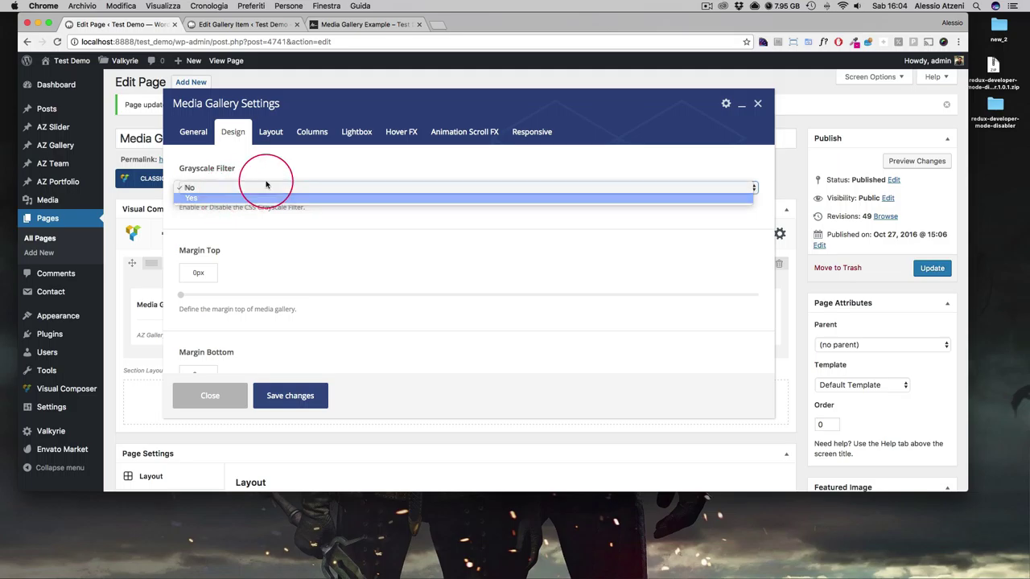
Set both Lightbox FX and Hover Effects to No for the media gallery.
left_click(271, 134)
left_click(309, 135)
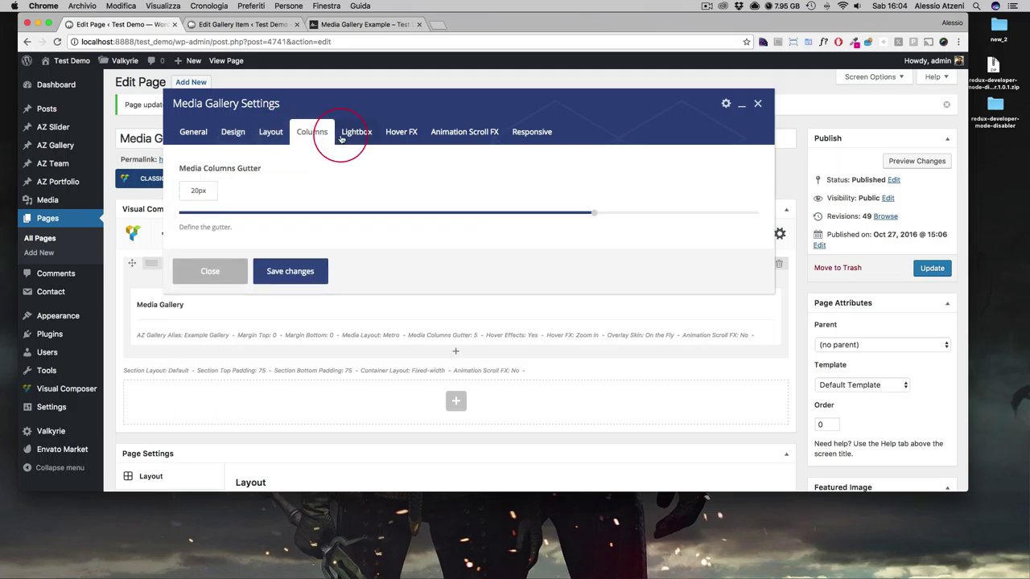
left_click(351, 137)
left_click(197, 190)
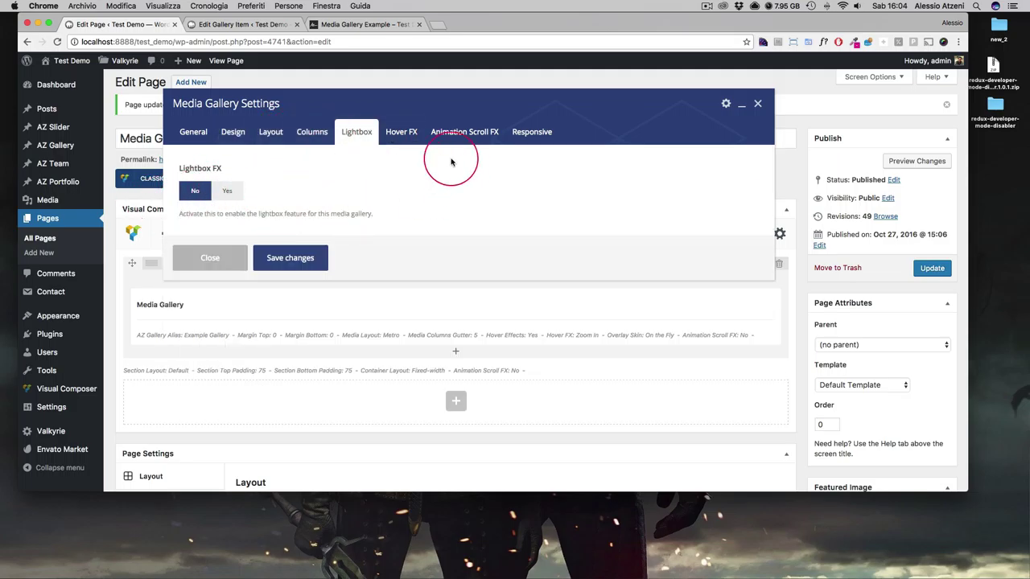
left_click(396, 137)
left_click(227, 193)
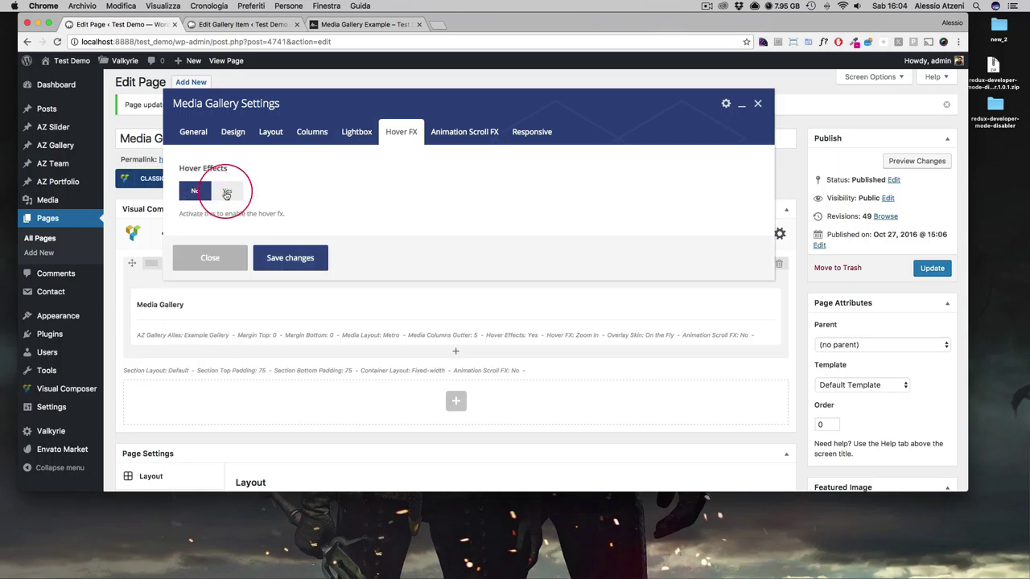
Enable Animation Scroll FX with the fadeInUp entrance for the gallery, then save the settings and update the page.
left_click(485, 134)
left_click(310, 185)
left_click(309, 195)
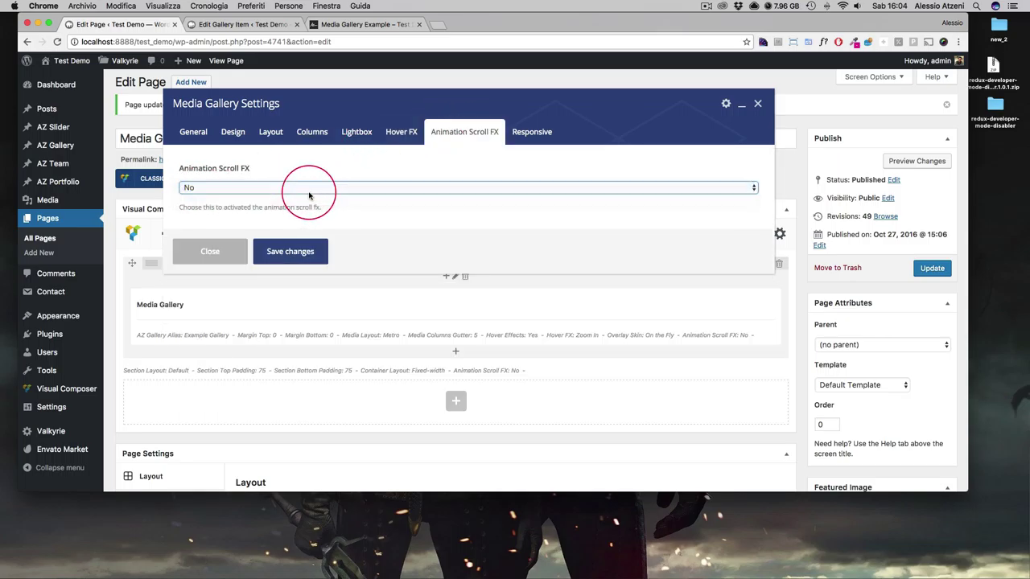
left_click(310, 191)
left_click(342, 200)
left_click(305, 273)
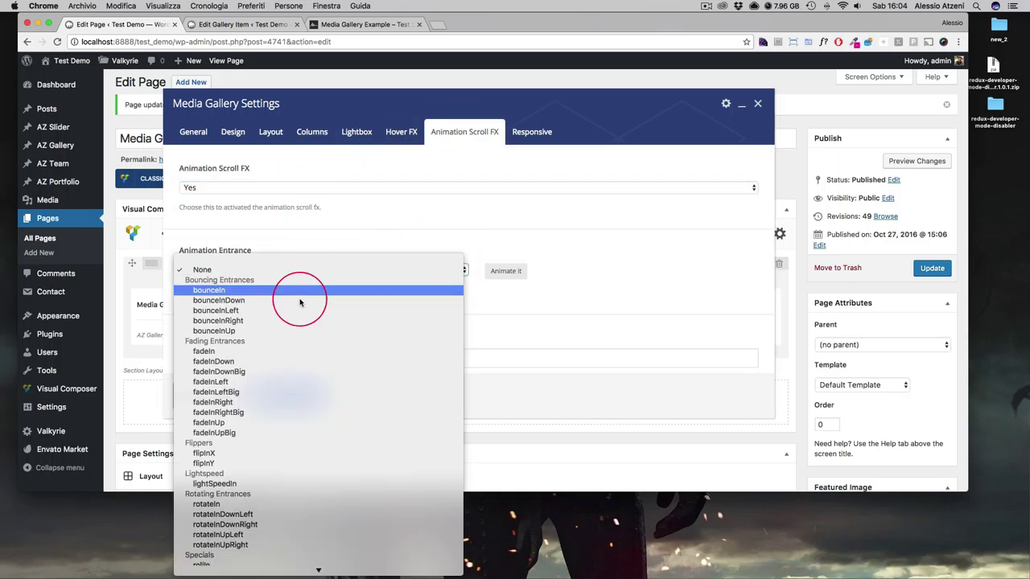
left_click(318, 422)
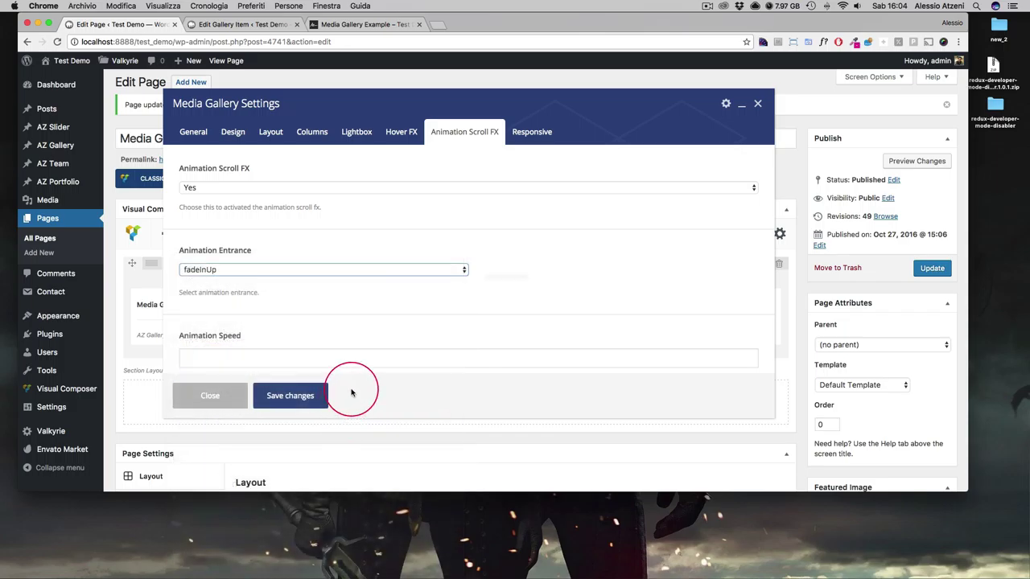
left_click(296, 395)
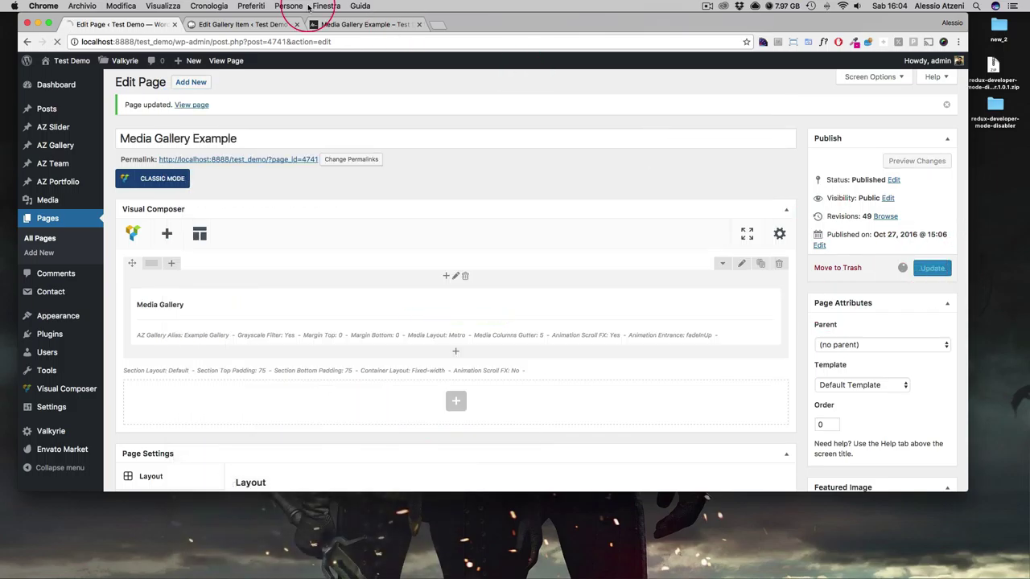
Reload the published Media Gallery Example page and check the gallery's grayscale filter and fadeInUp scroll animation.
left_click(329, 24)
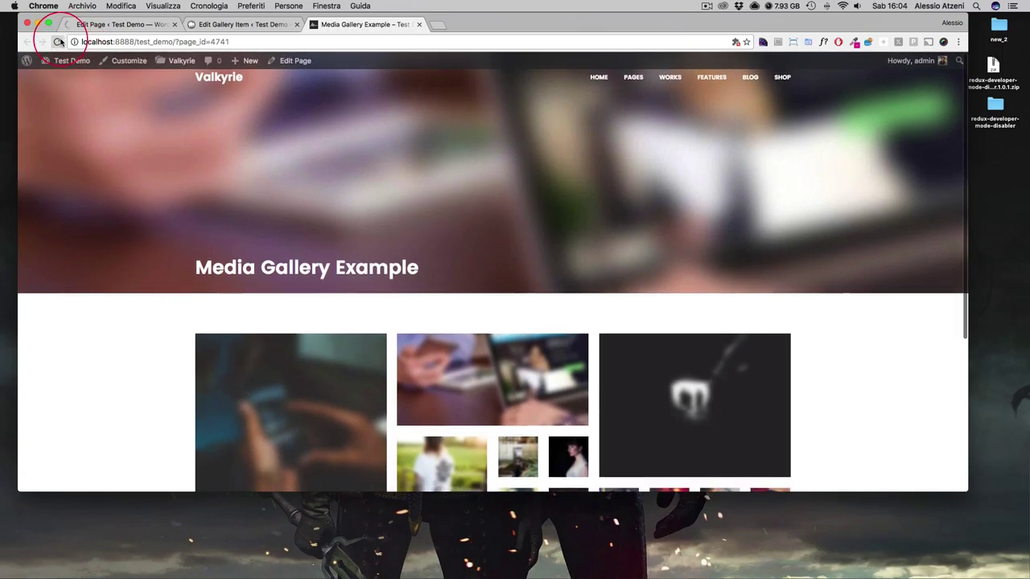
left_click(60, 41)
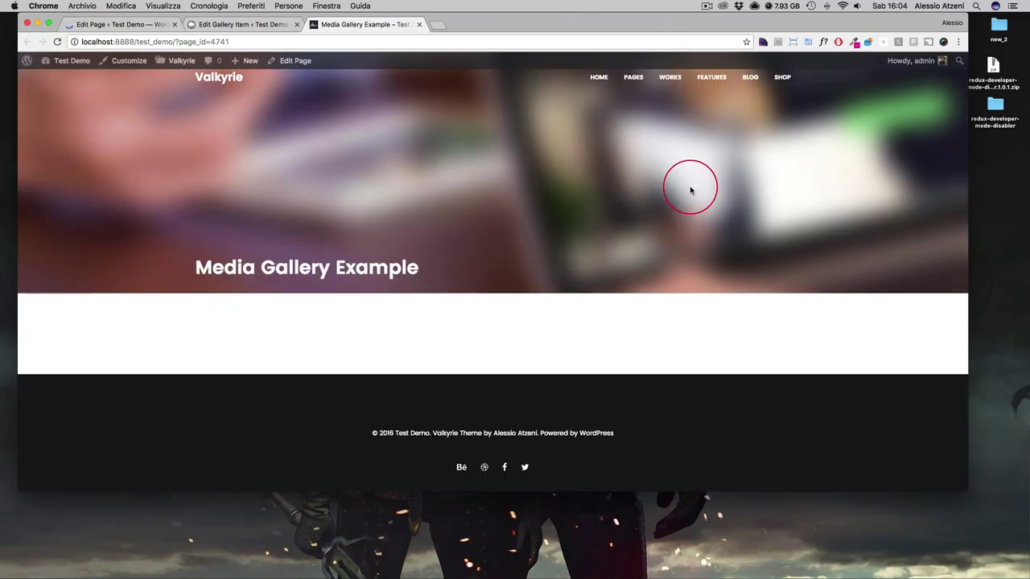
scroll(710, 200, "down", 5)
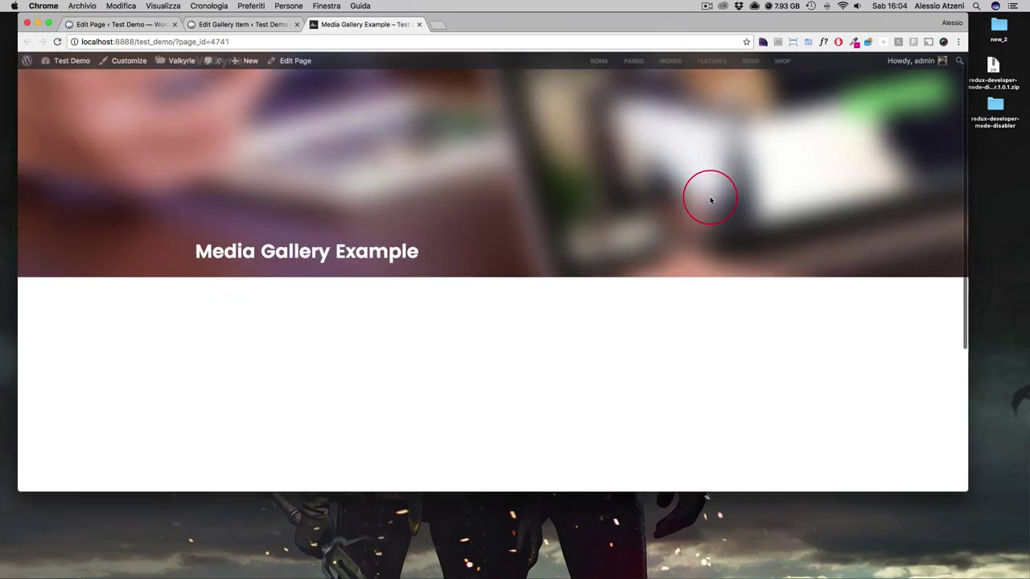
scroll(669, 239, "down", 1)
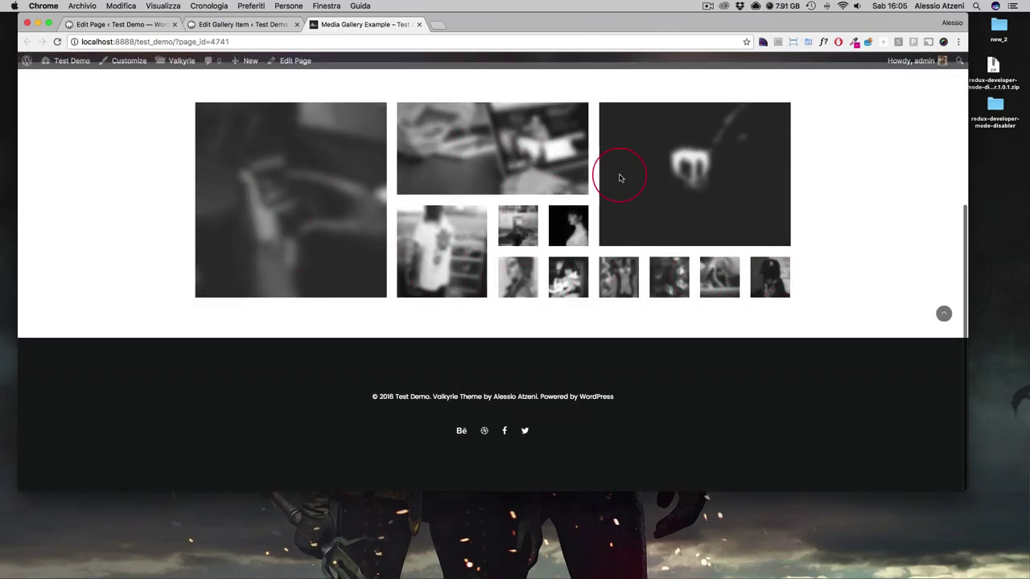
In the Media Gallery element's Animation Scroll FX settings on the page edit screen, set the Animation Delay to 250 milliseconds.
left_click(121, 24)
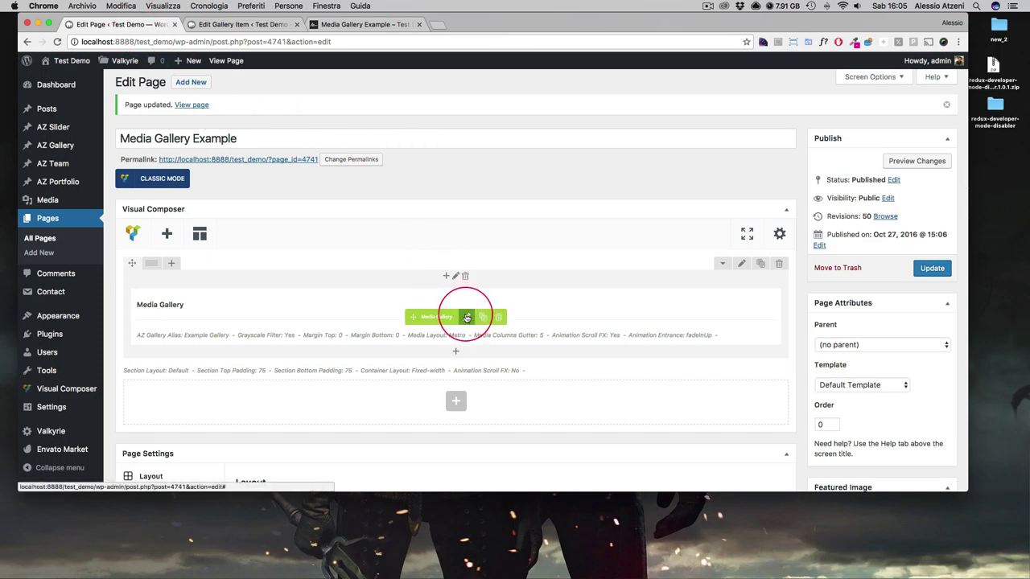
left_click(467, 317)
left_click(477, 138)
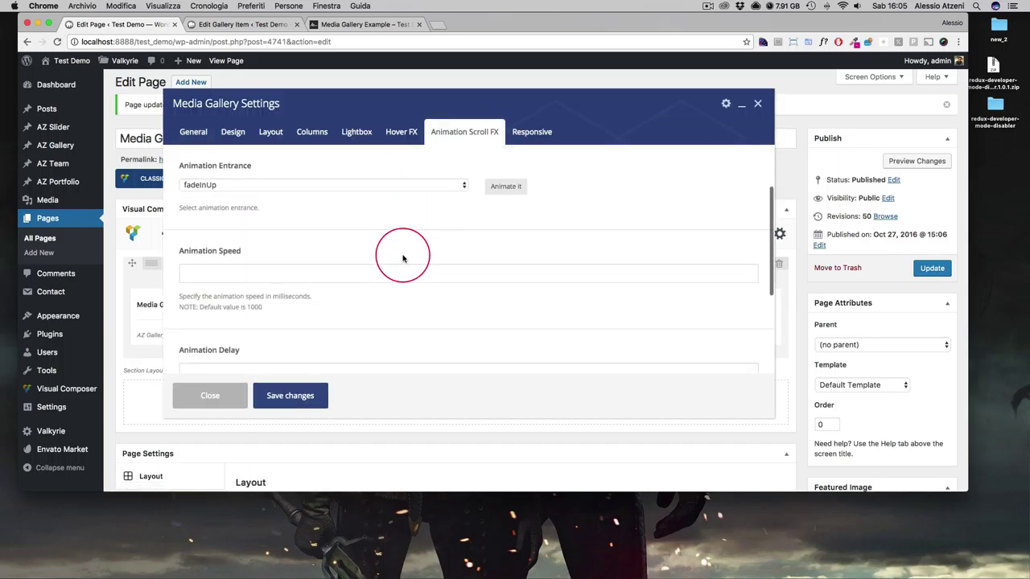
scroll(402, 252, "down", 5)
left_click(269, 214)
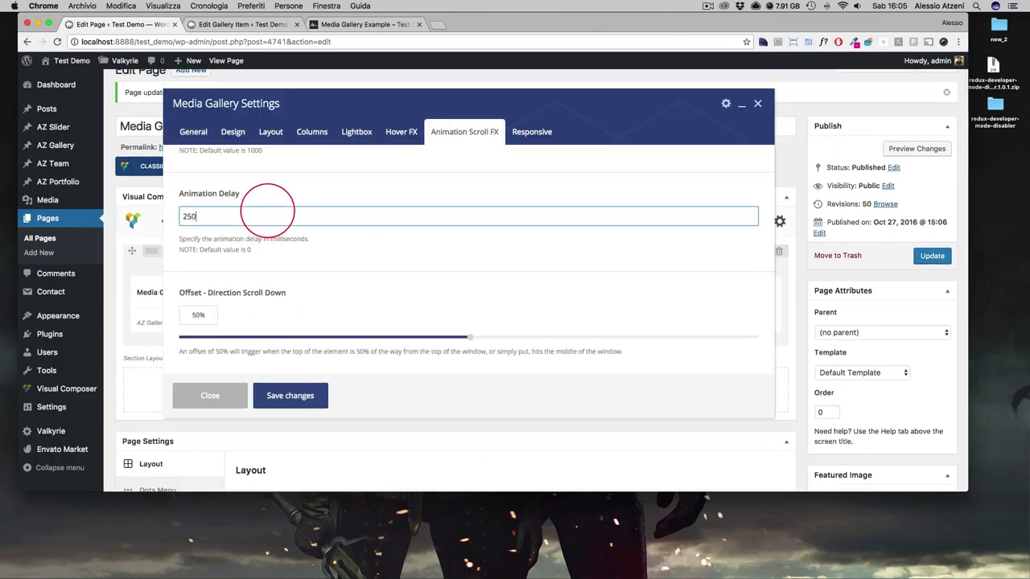
Set the gallery animation's scroll-down offset to 81%, save the element settings and update the page.
left_click(653, 339)
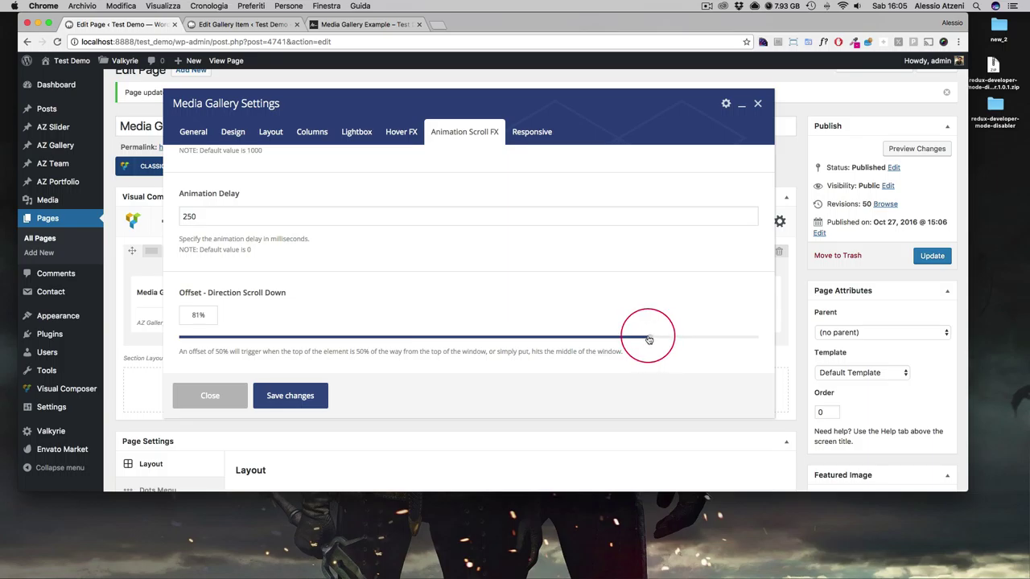
key("Escape")
left_click(931, 257)
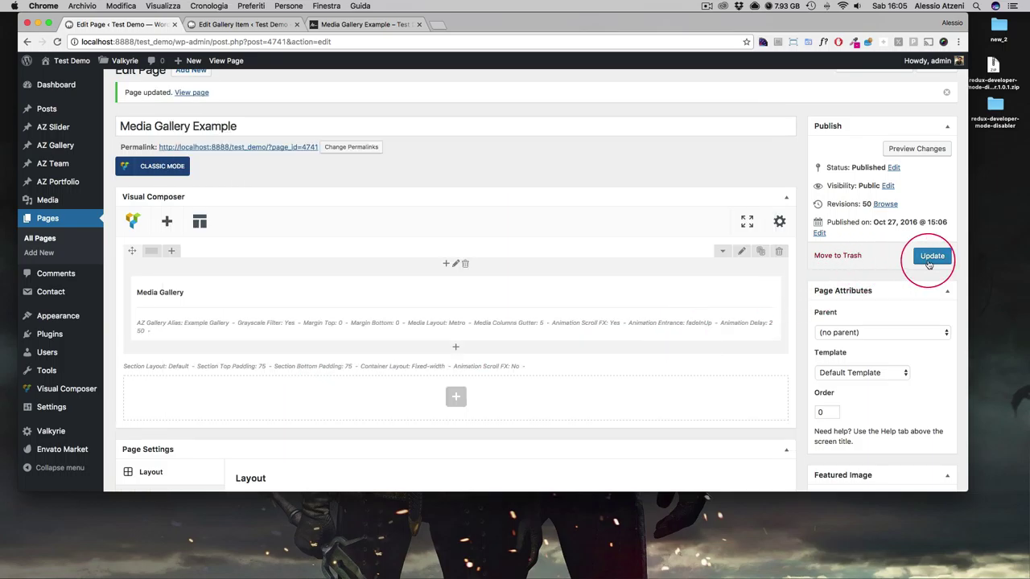
Reload the published gallery page and check the entrance animation with the new delay and offset.
left_click(374, 26)
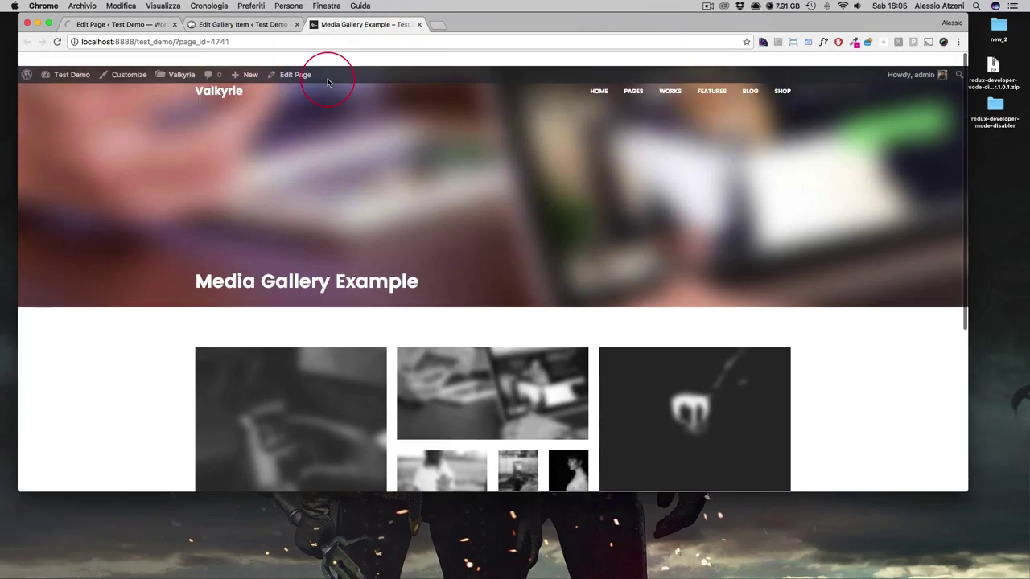
left_click(57, 41)
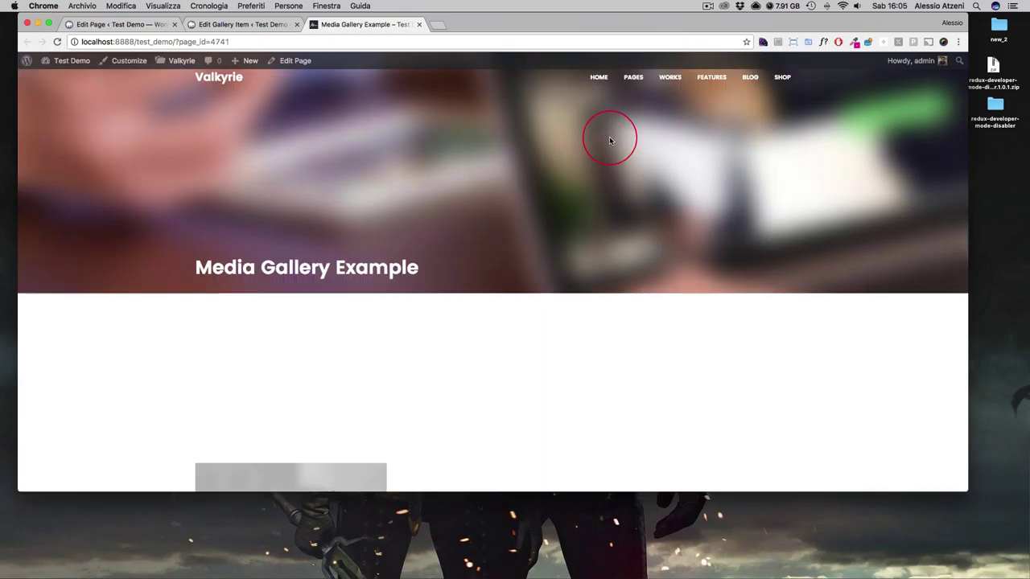
scroll(608, 140, "down", 5)
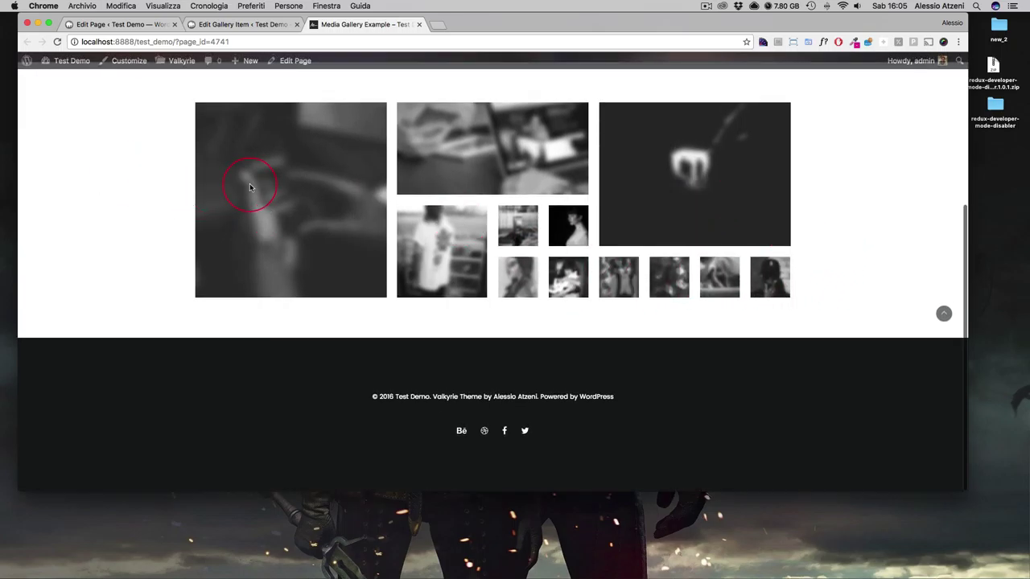
scroll(256, 188, "up", 5)
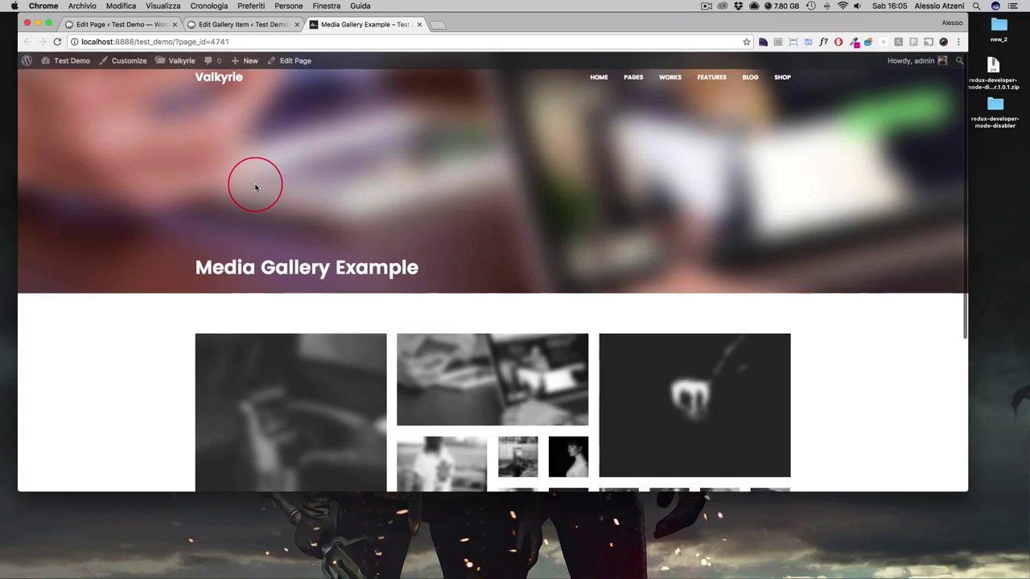